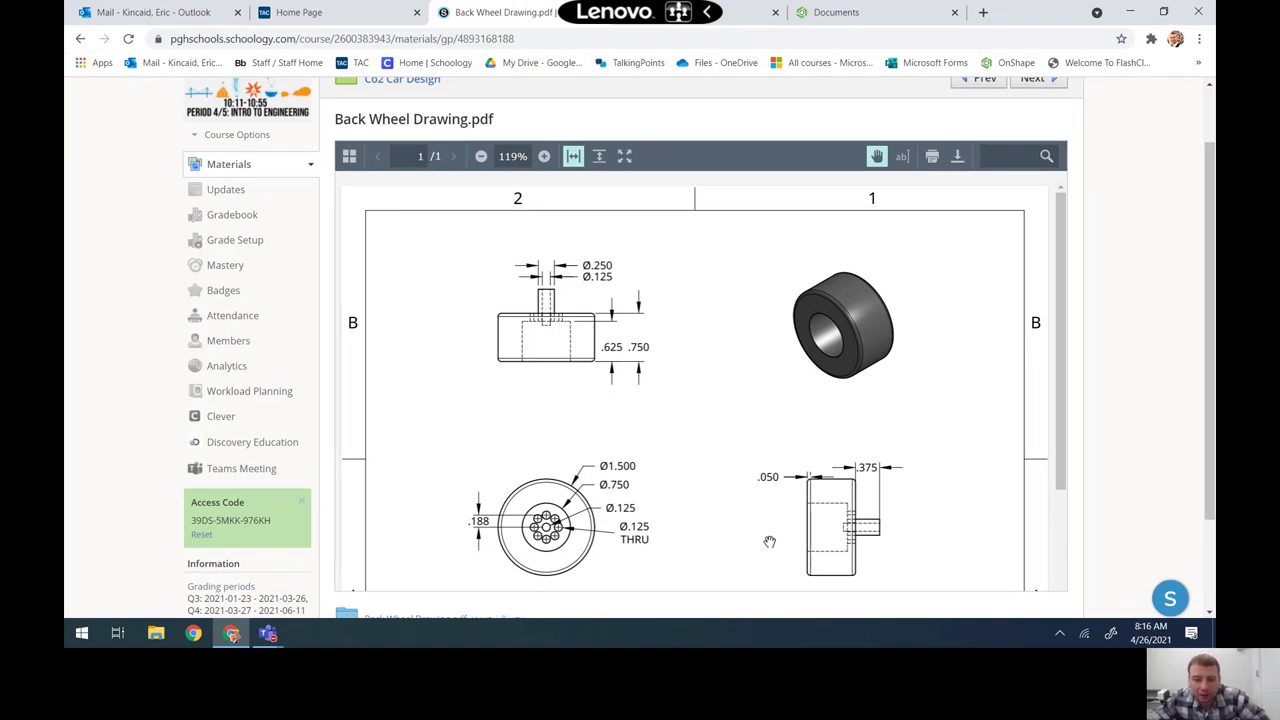
- Open the Co2 Blank document and add a new Part Studio to it
{"action": "scroll", "coordinate": [757, 530], "scroll_direction": "down", "scroll_amount": 1}
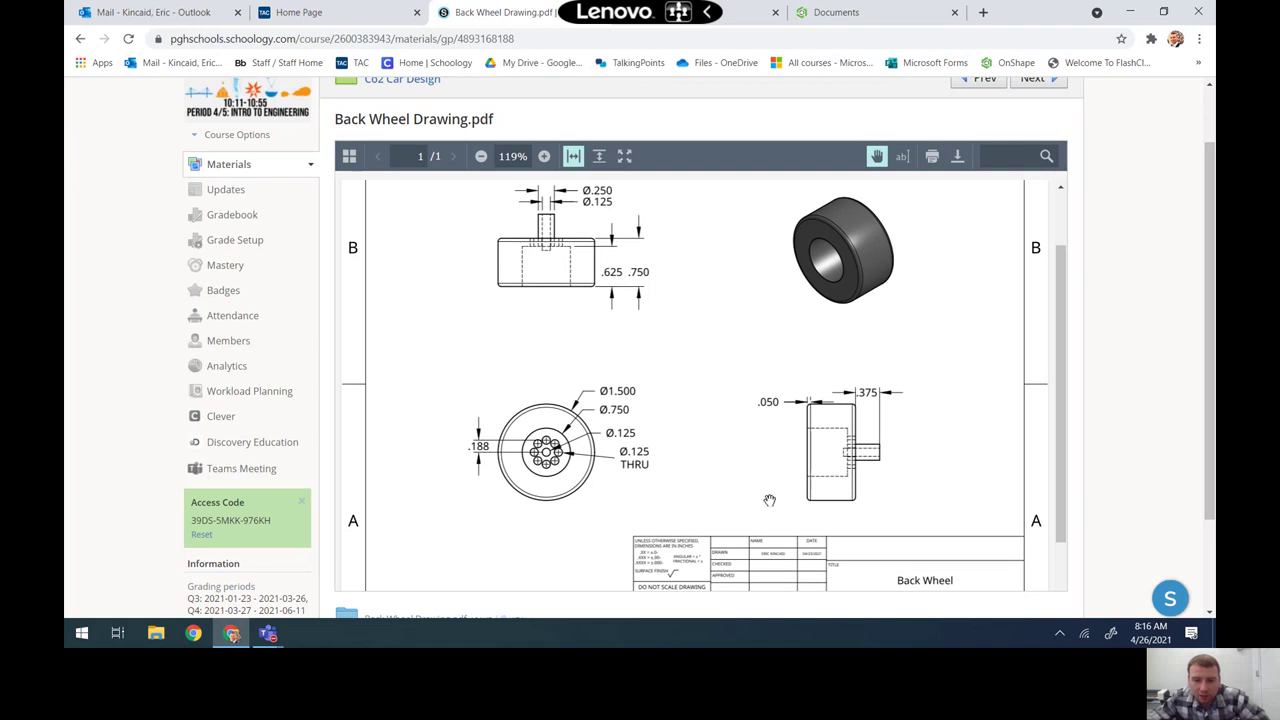
{"action": "scroll", "coordinate": [765, 503], "scroll_direction": "up", "scroll_amount": 1}
{"action": "scroll", "coordinate": [765, 503], "scroll_direction": "down", "scroll_amount": 1}
{"action": "scroll", "coordinate": [765, 503], "scroll_direction": "up", "scroll_amount": 1}
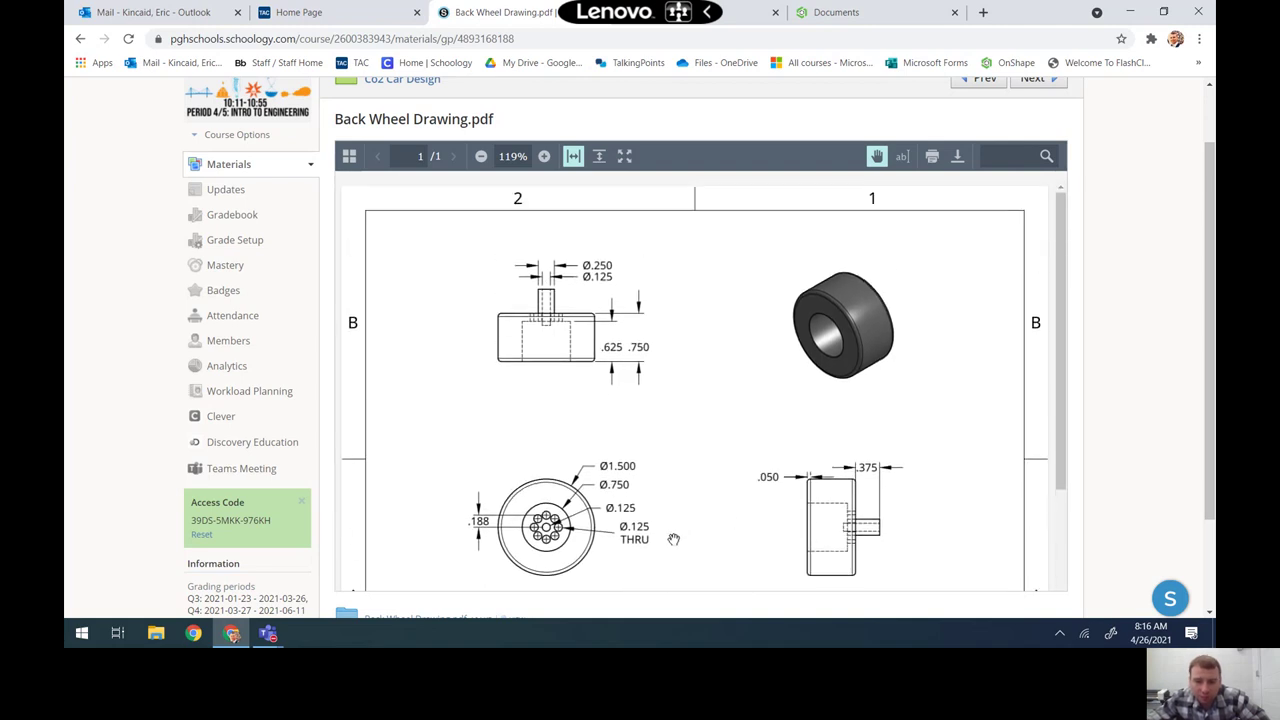
{"action": "scroll", "coordinate": [657, 542], "scroll_direction": "down", "scroll_amount": 1}
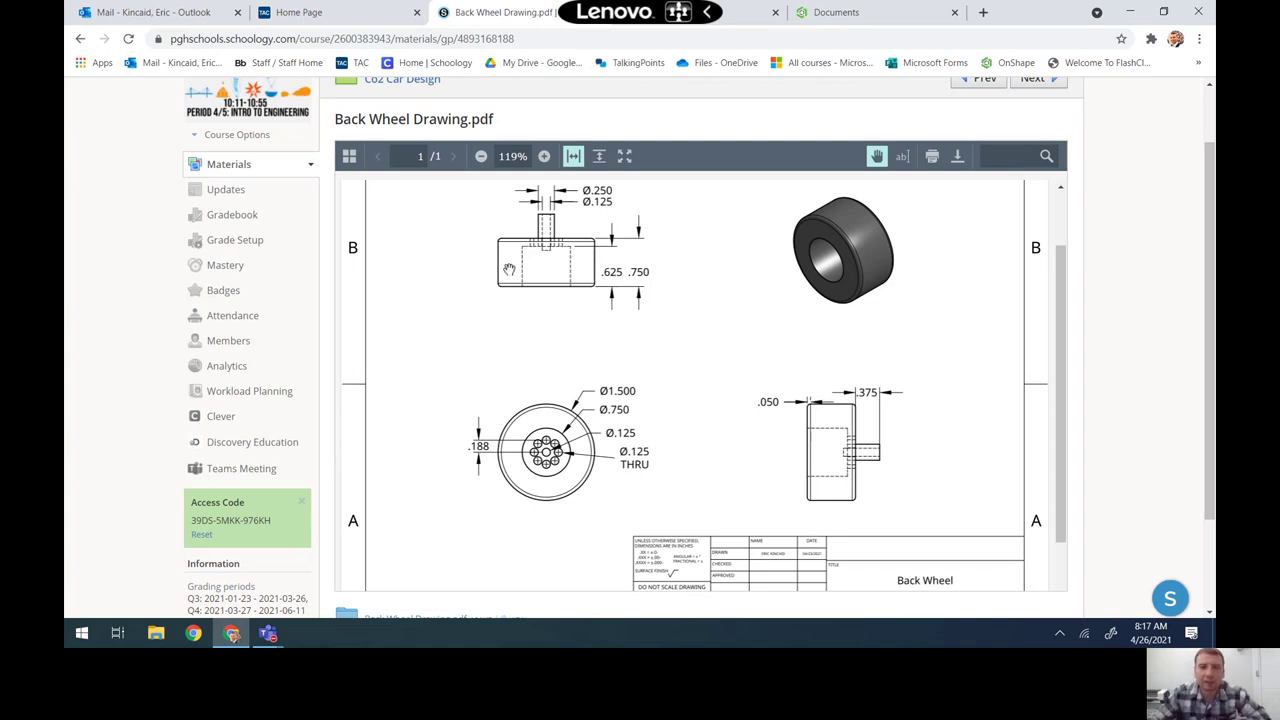
{"action": "left_click", "coordinate": [822, 14]}
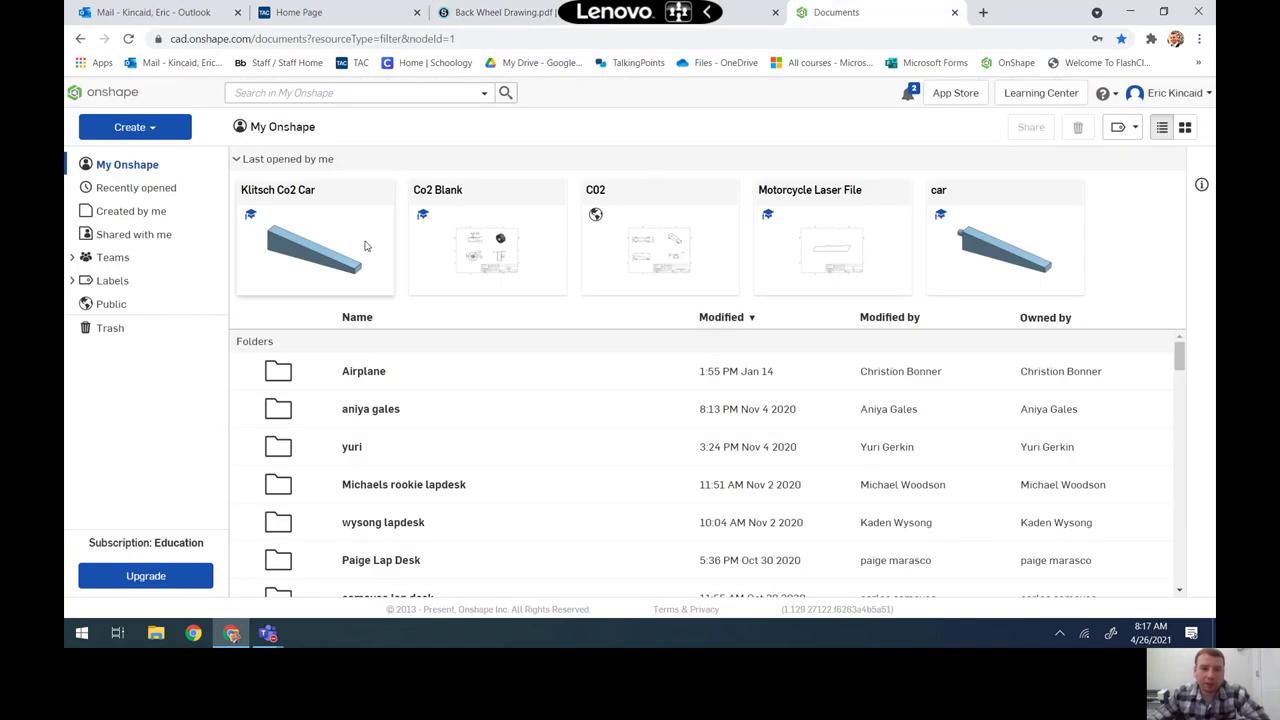
{"action": "left_click", "coordinate": [497, 252]}
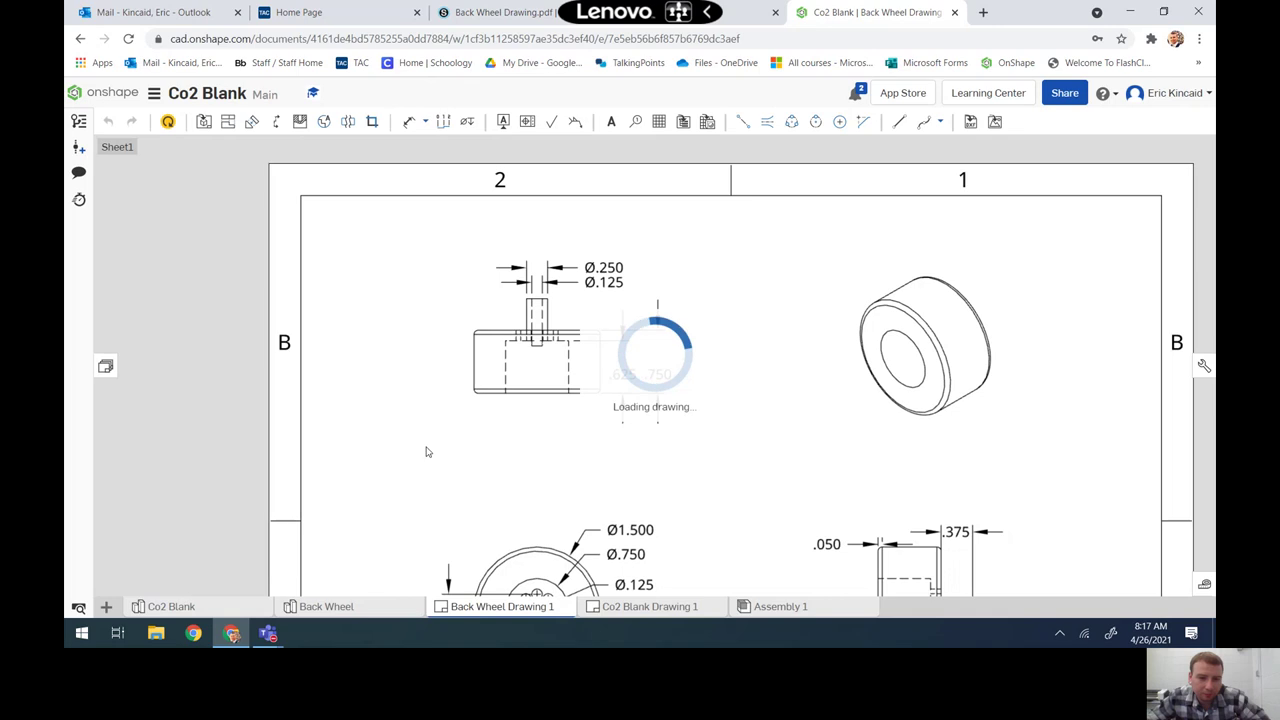
{"action": "left_click", "coordinate": [106, 606]}
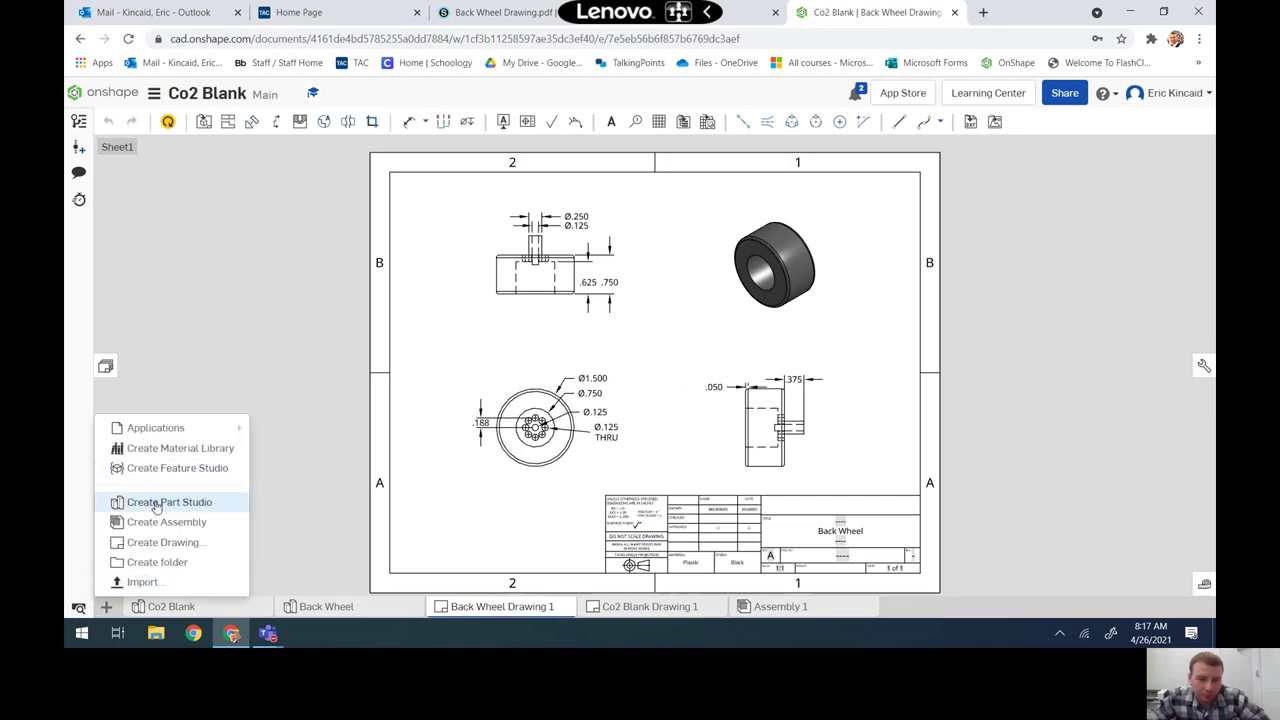
{"action": "left_click", "coordinate": [165, 502]}
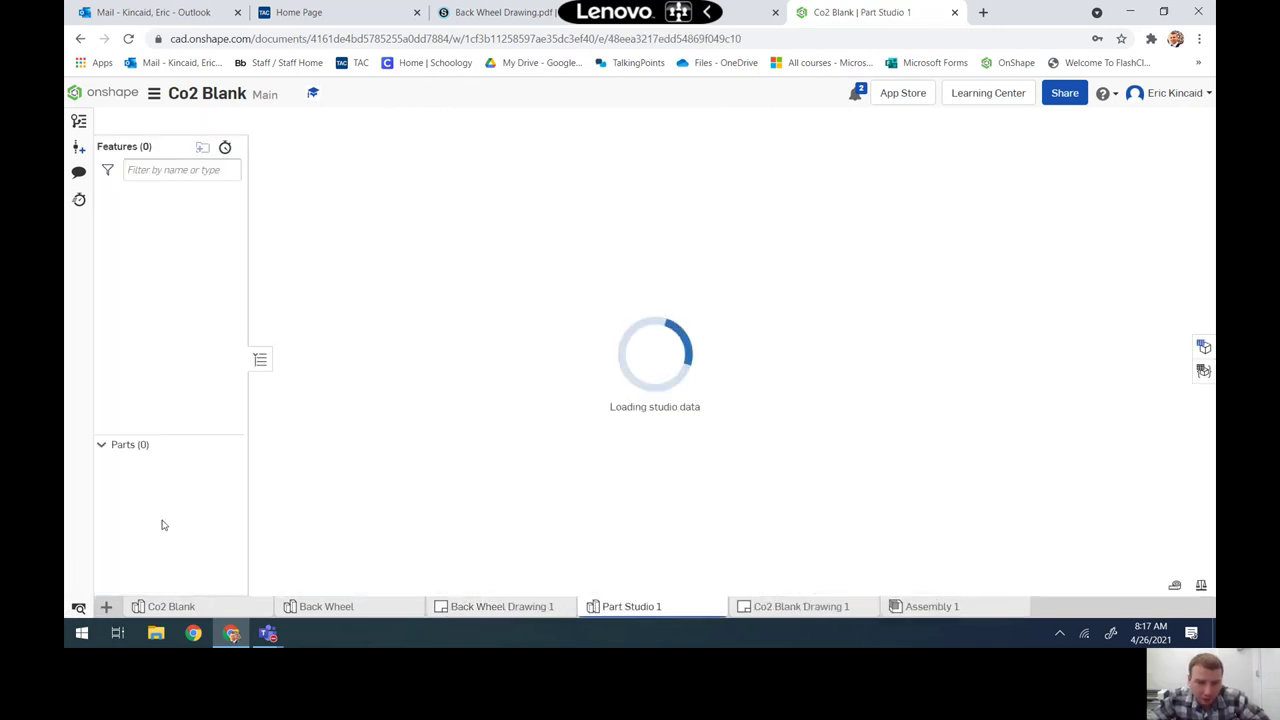
- Rename the new Part Studio to 'Back Wheel 2'
{"action": "right_click", "coordinate": [670, 612]}
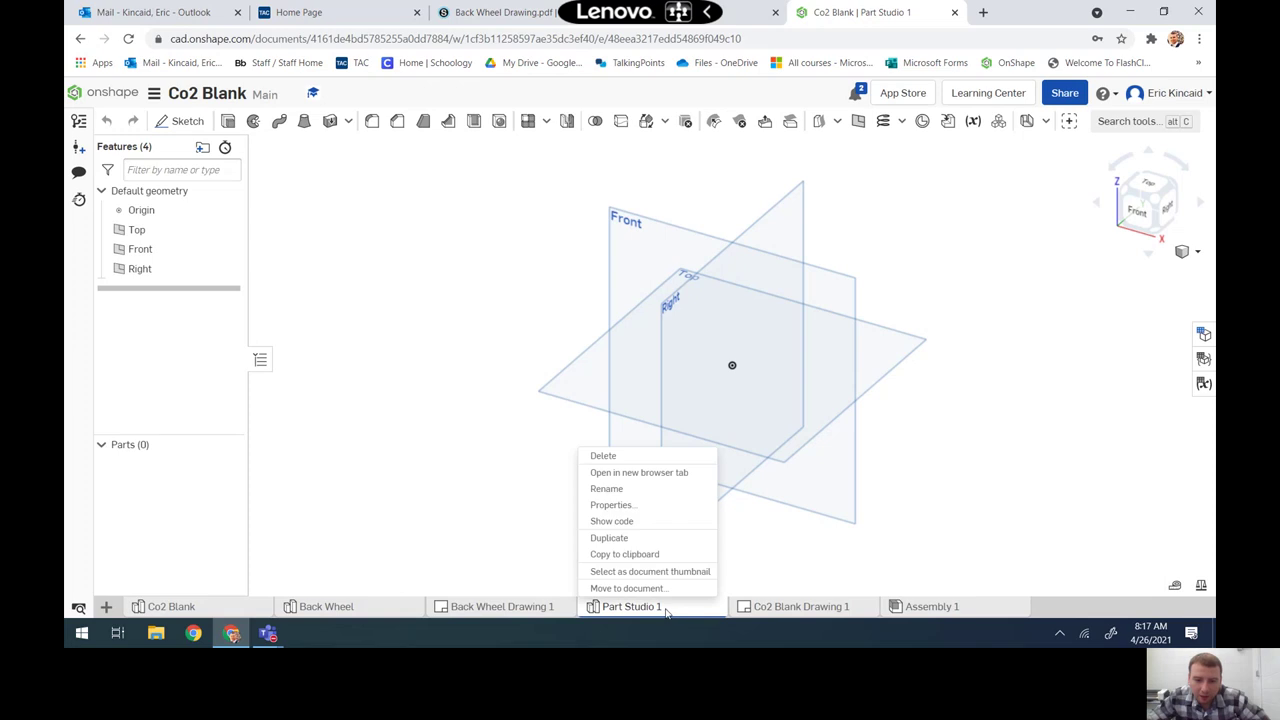
{"action": "left_click", "coordinate": [608, 489]}
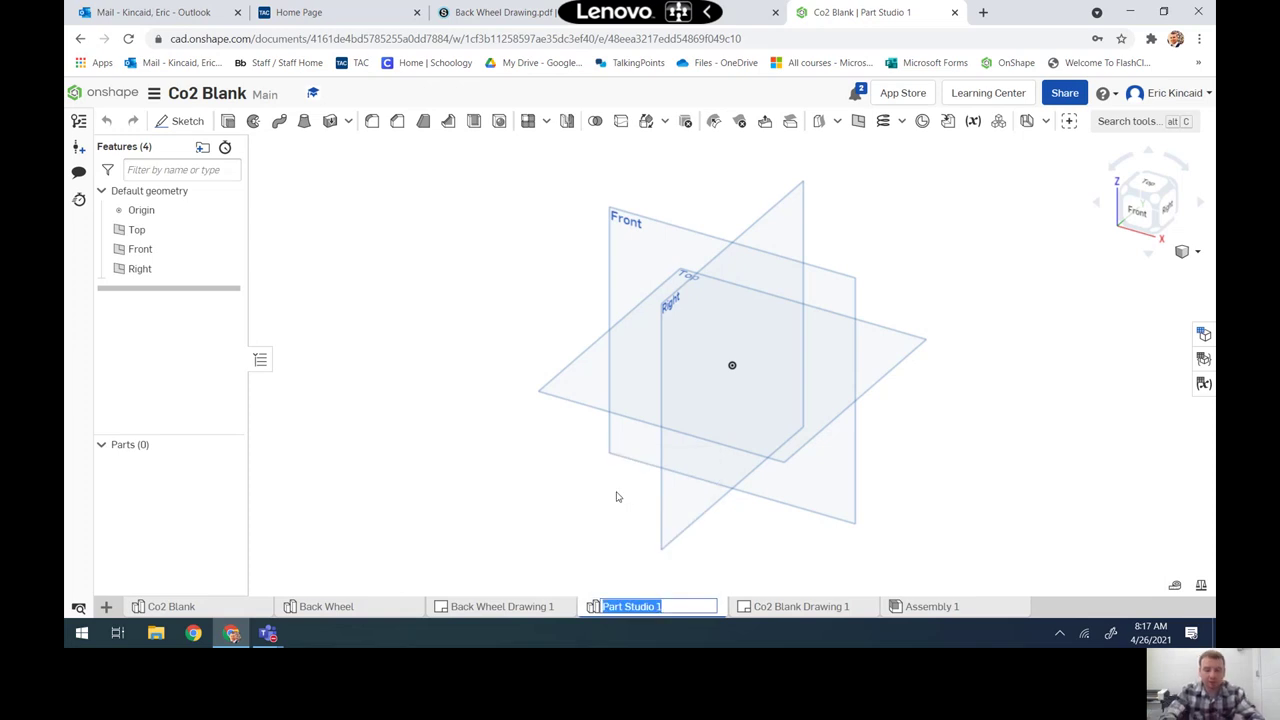
{"action": "type", "text": "Back Wheel"}
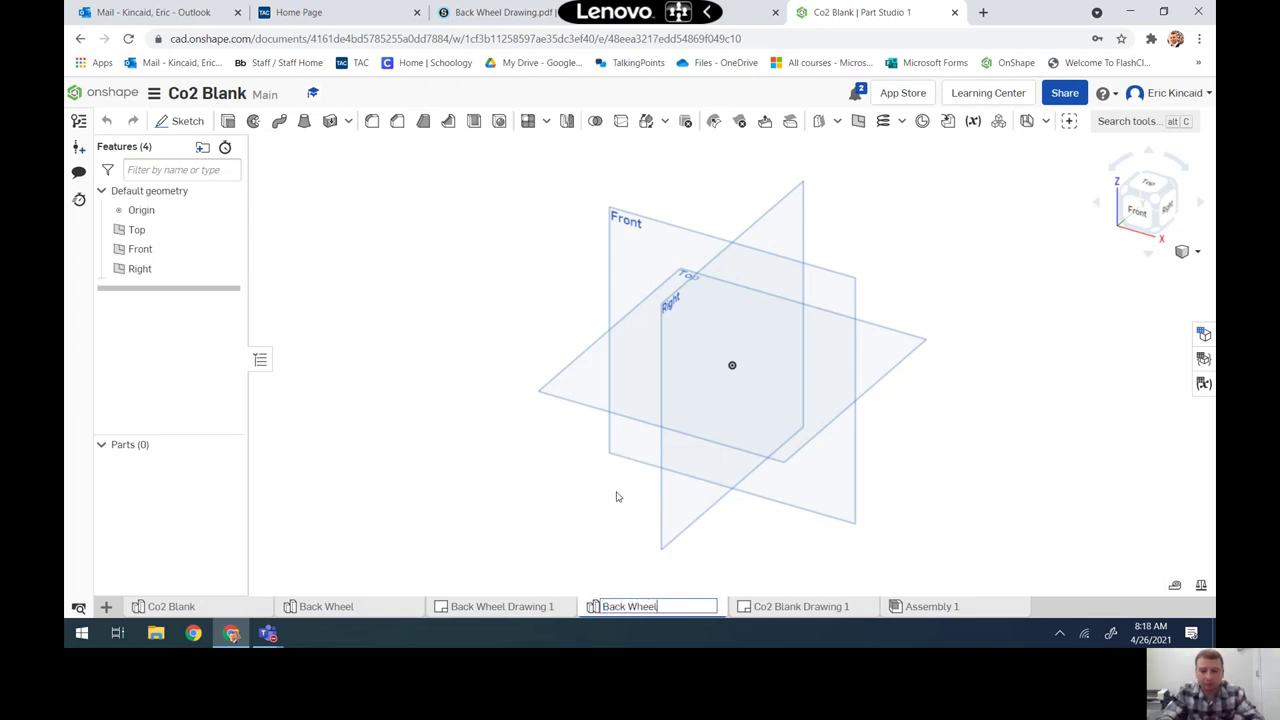
{"action": "key", "text": "Return"}
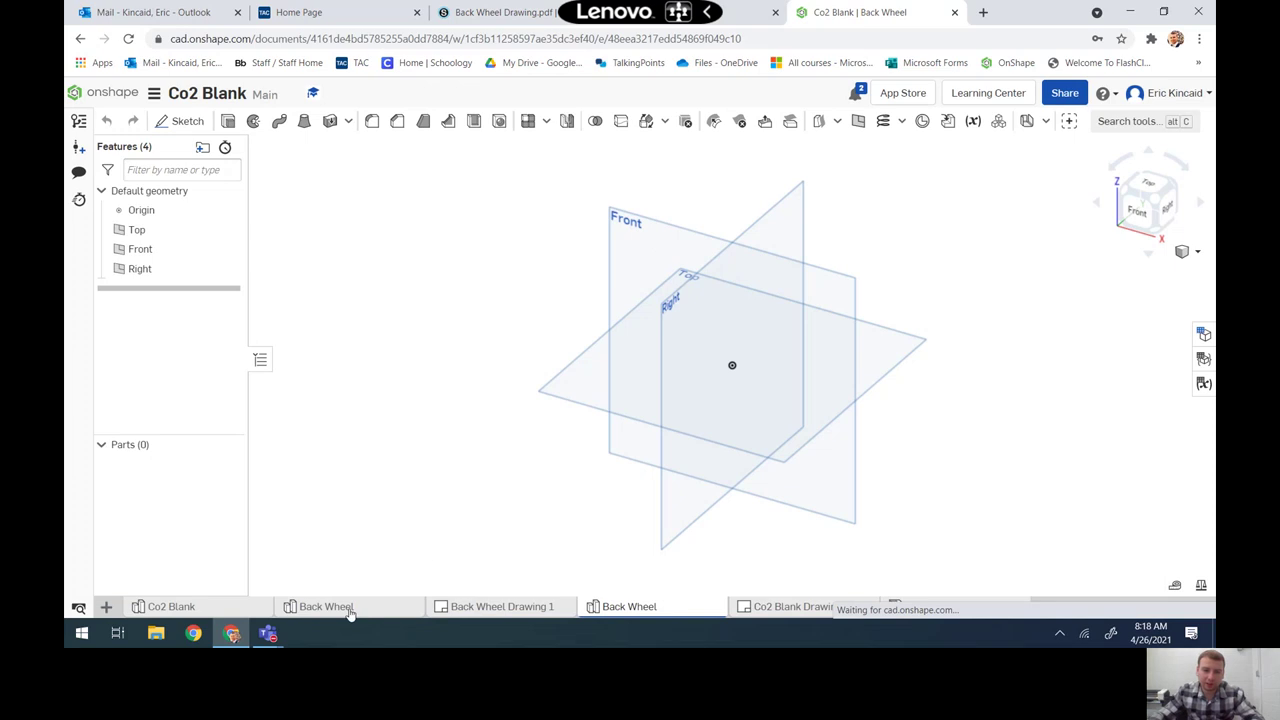
{"action": "right_click", "coordinate": [636, 600]}
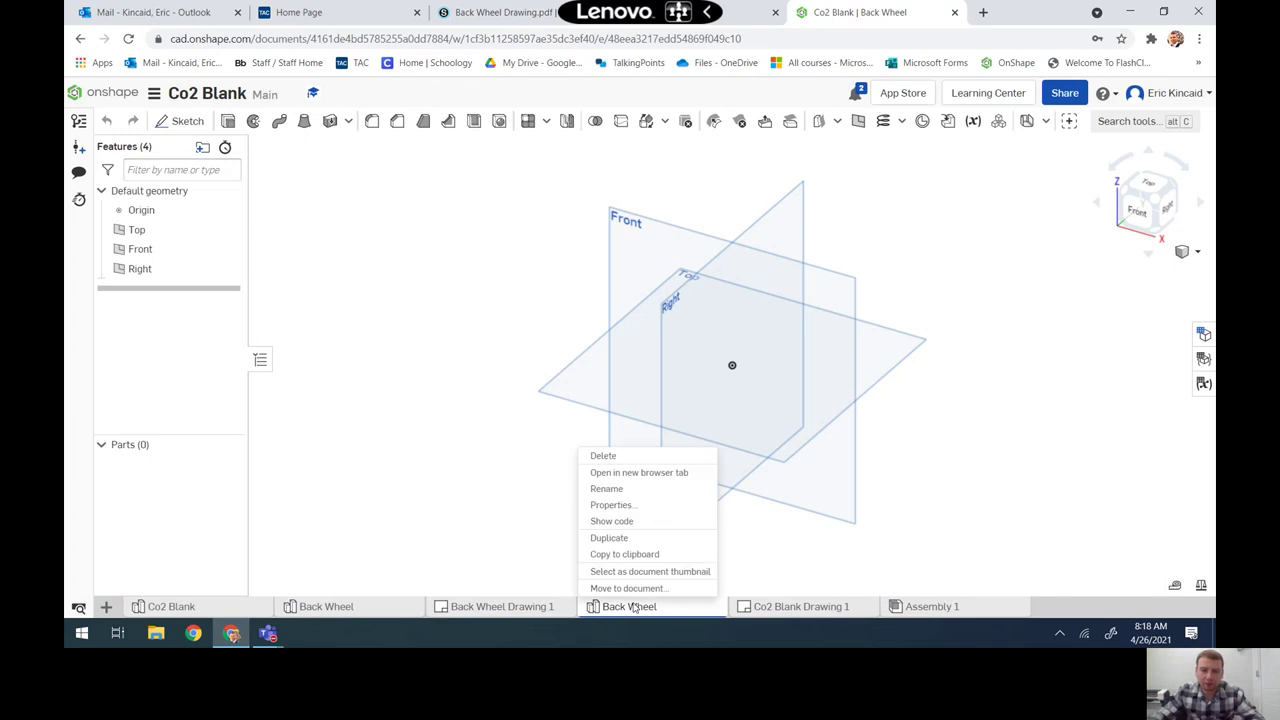
{"action": "left_click", "coordinate": [645, 489]}
{"action": "left_click", "coordinate": [689, 602]}
{"action": "type", "text": "2"}
{"action": "key", "text": "Return"}
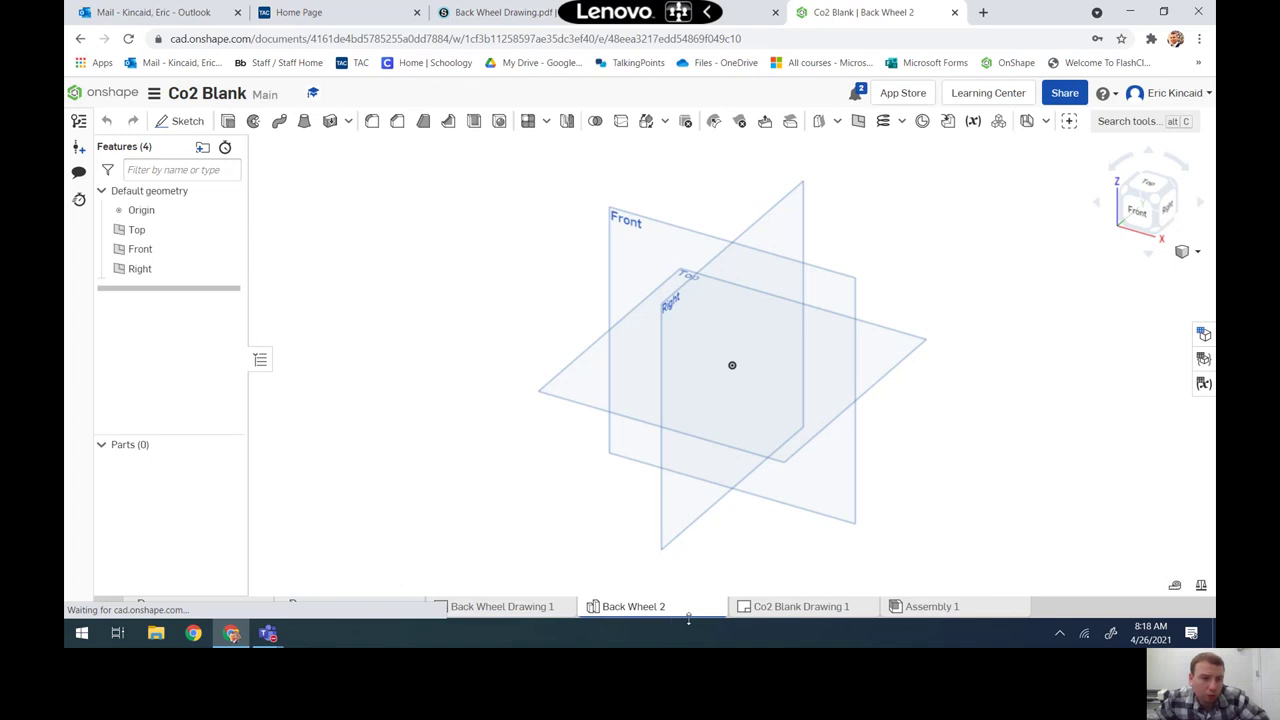
- Sketch a 1.5 in diameter circle centred on the origin on the Front plane
{"action": "left_click", "coordinate": [175, 121]}
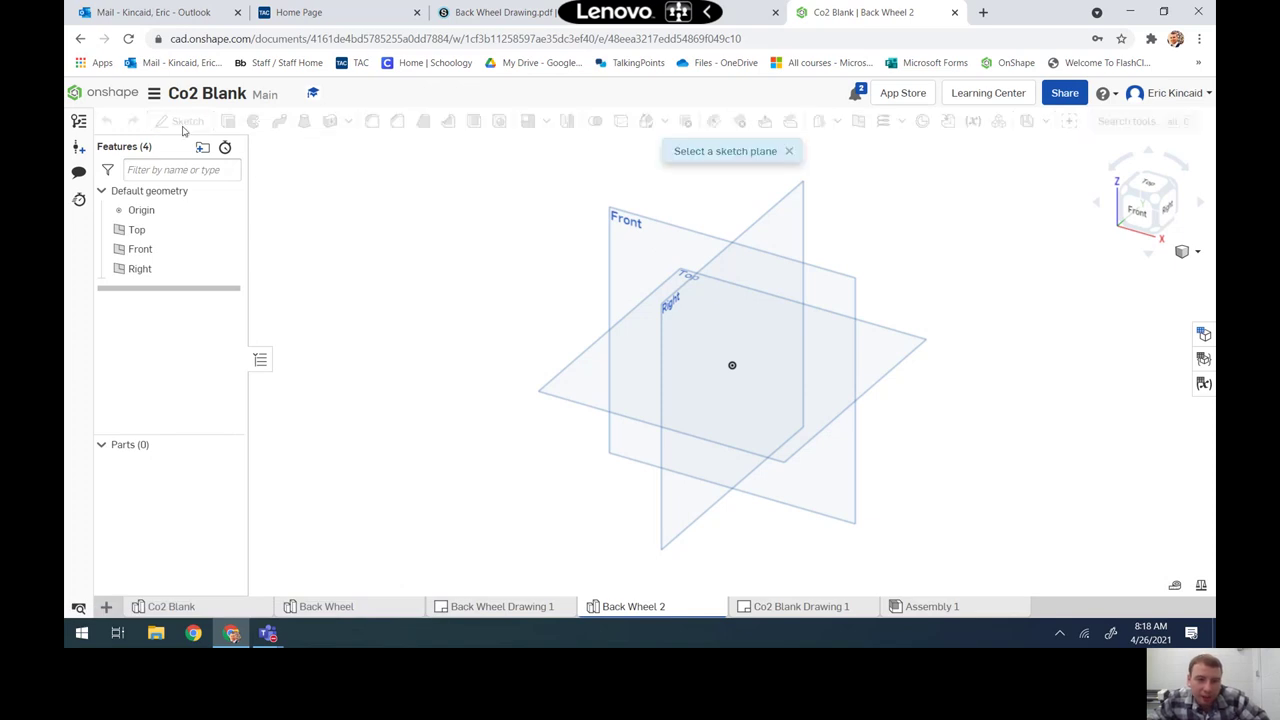
{"action": "left_click", "coordinate": [669, 253]}
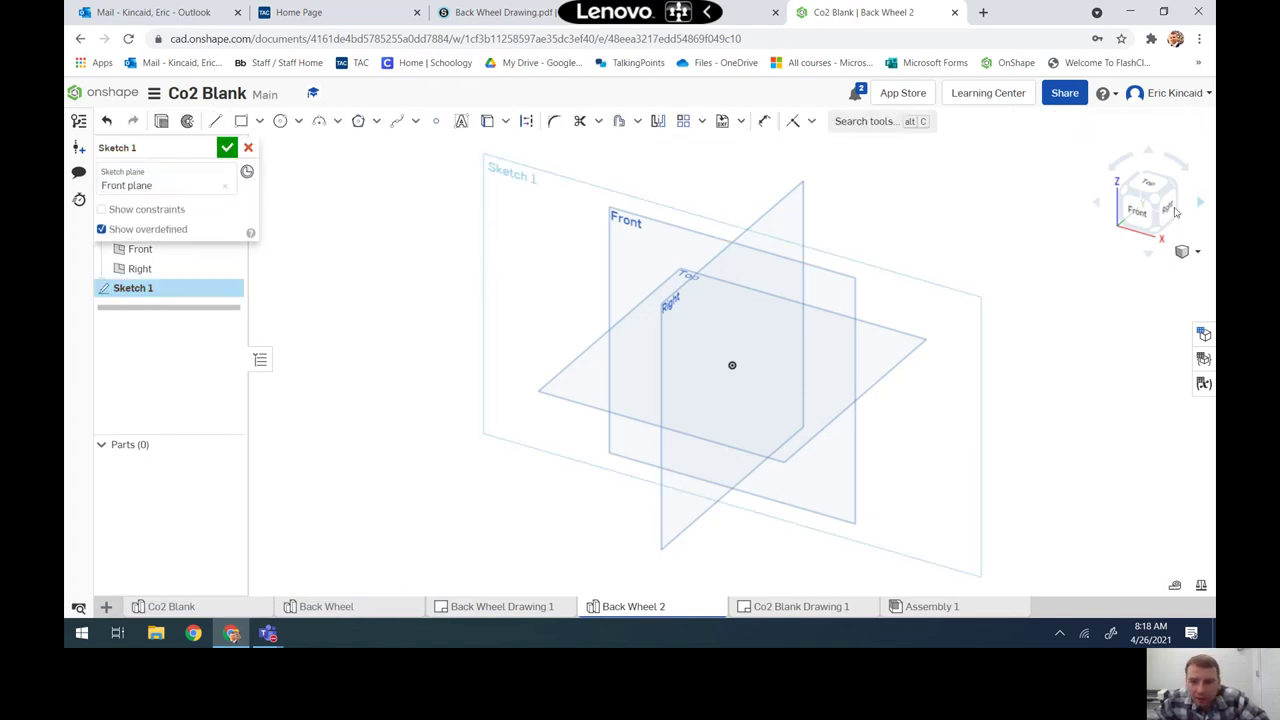
{"action": "left_click", "coordinate": [1133, 217]}
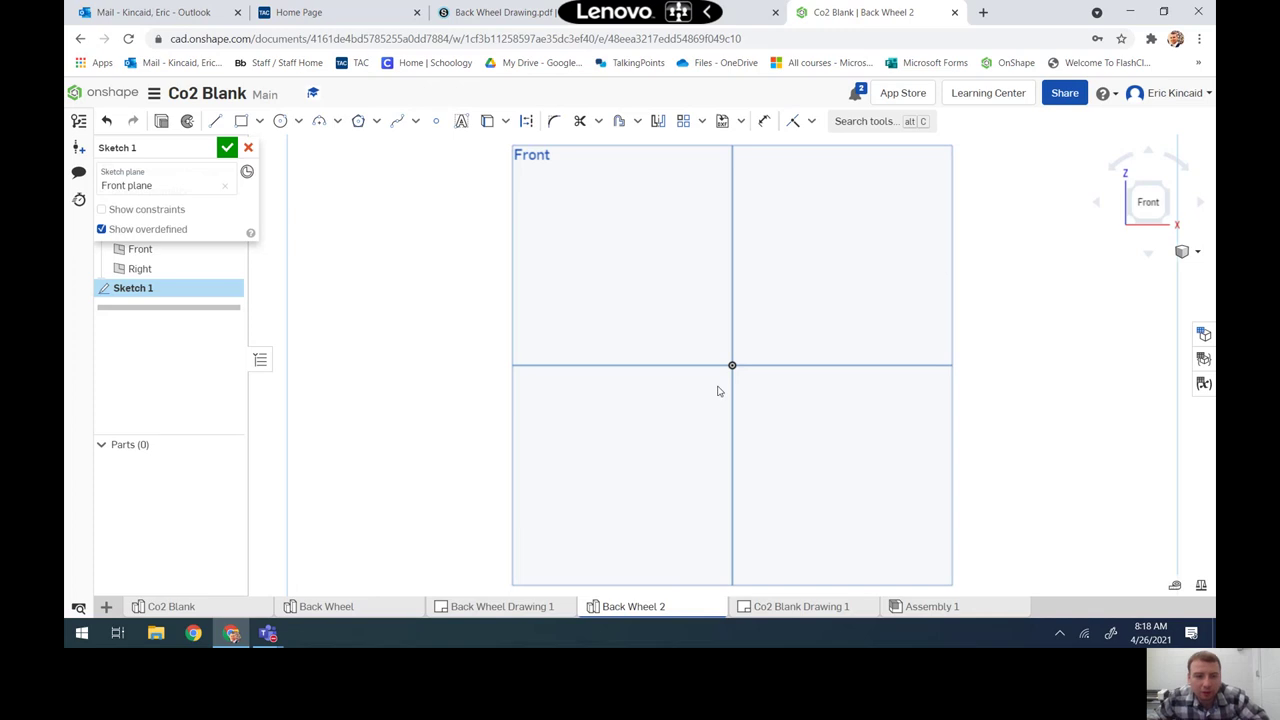
{"action": "left_click", "coordinate": [279, 121]}
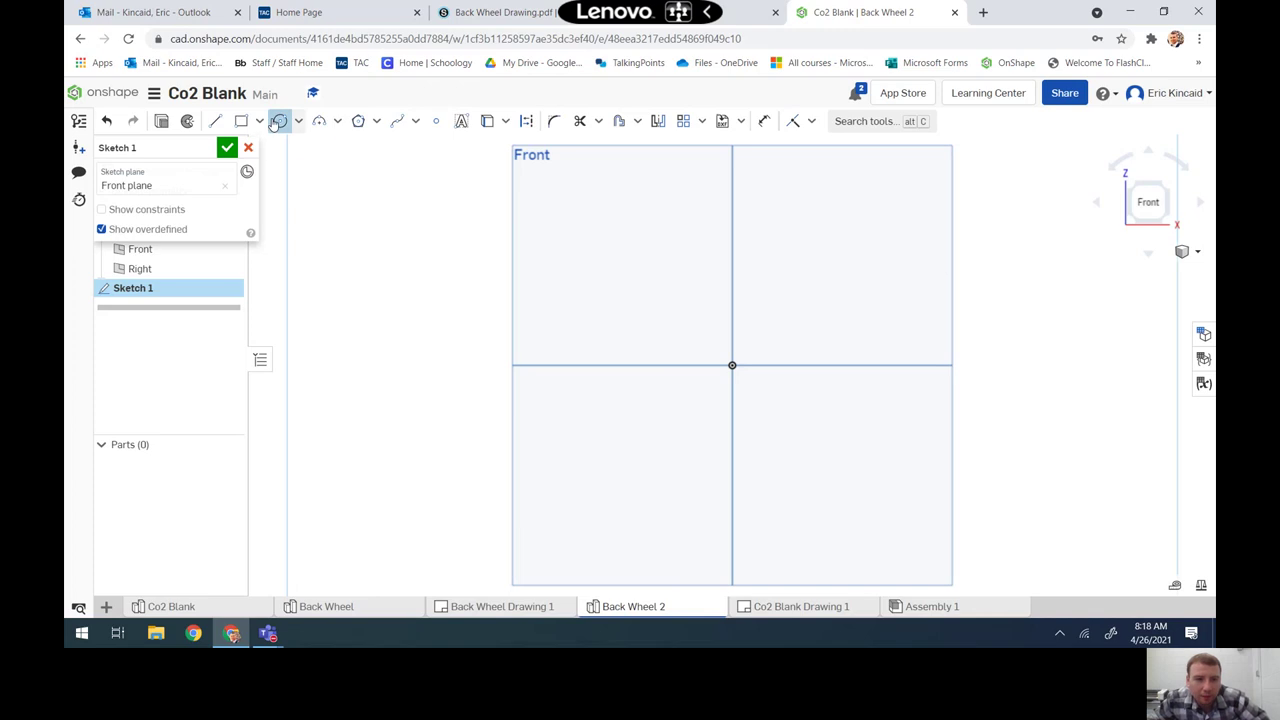
{"action": "left_click", "coordinate": [732, 365]}
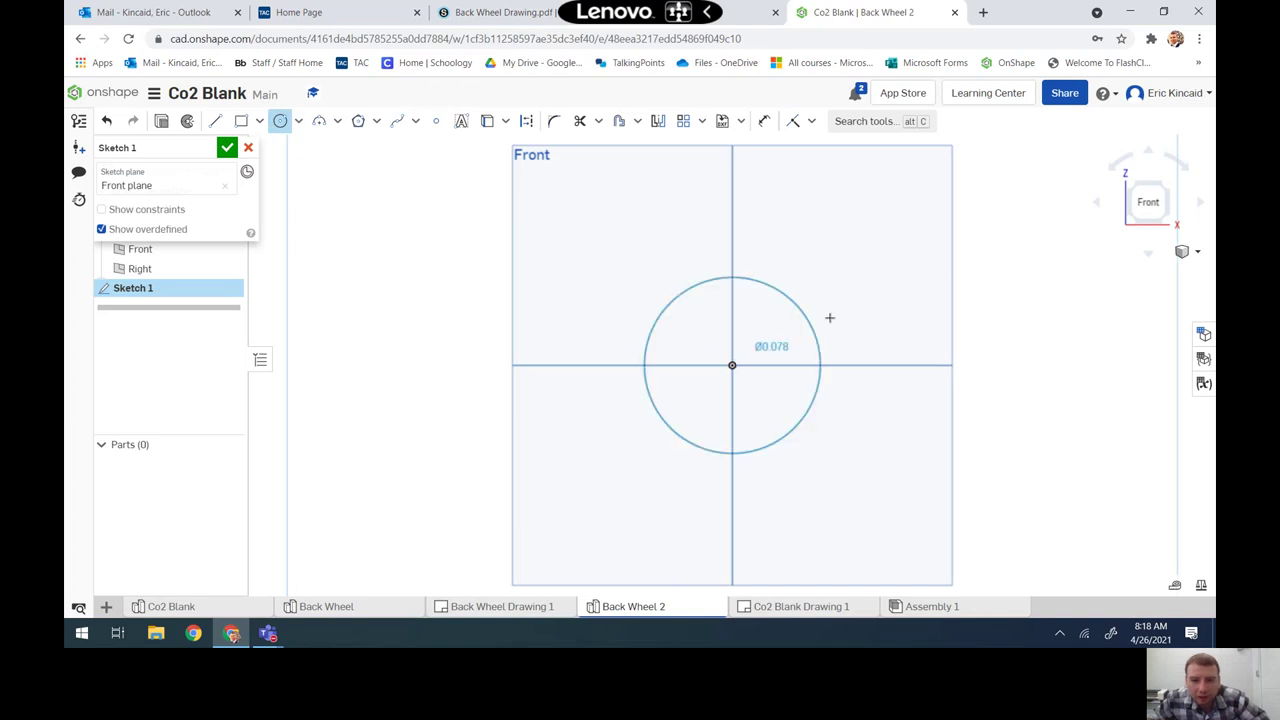
{"action": "left_click", "coordinate": [818, 316]}
{"action": "type", "text": "1.5"}
{"action": "key", "text": "Return"}
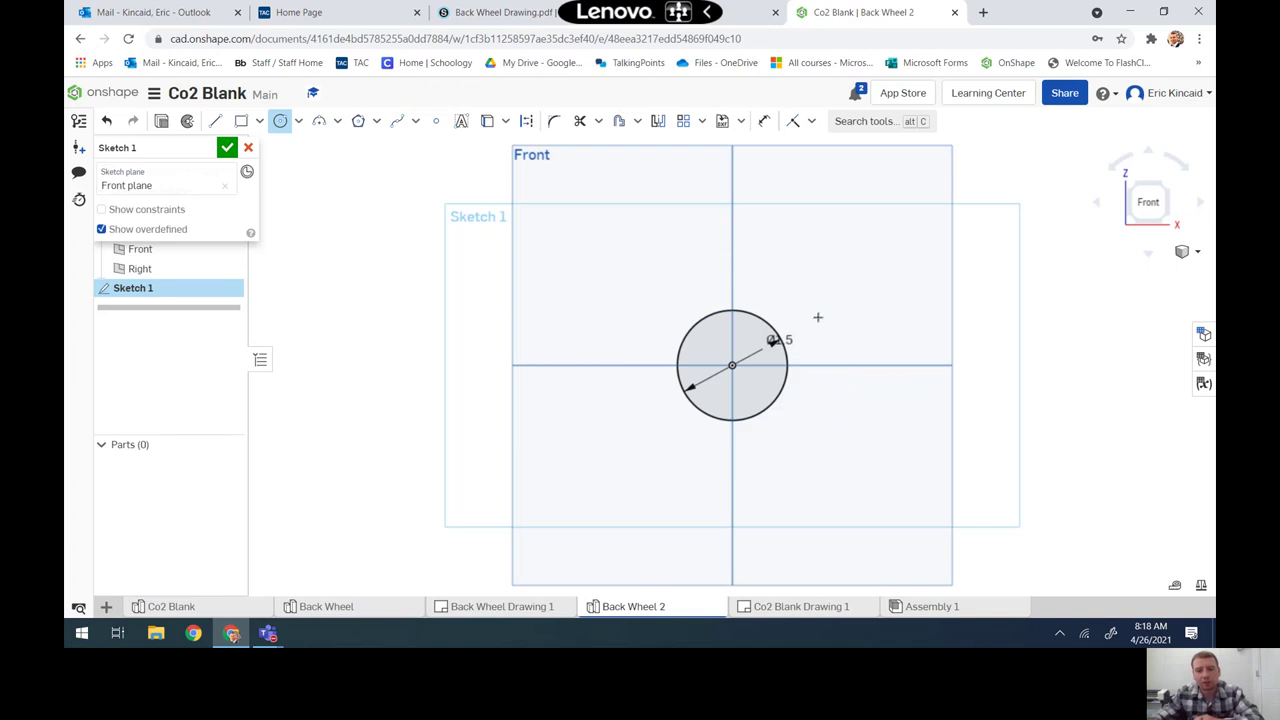
{"action": "left_click", "coordinate": [227, 148]}
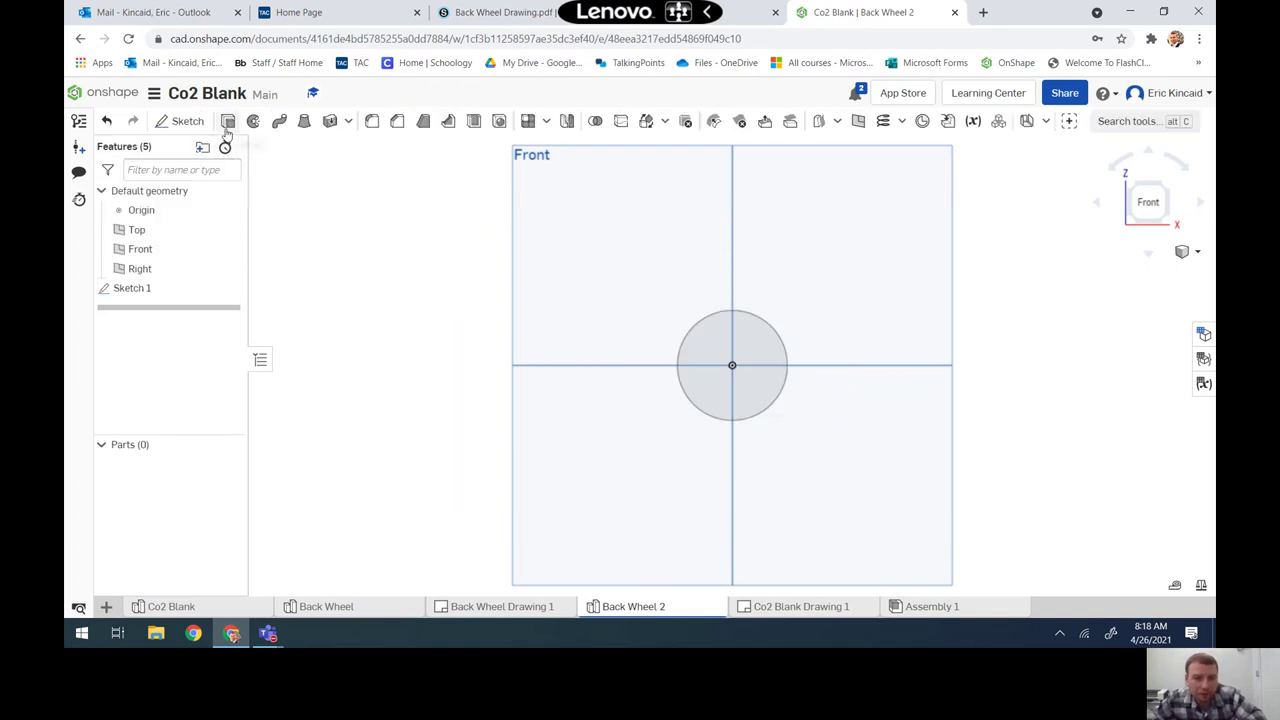
- Extrude the circle 0.75 in into a solid cylinder
{"action": "left_click", "coordinate": [228, 121]}
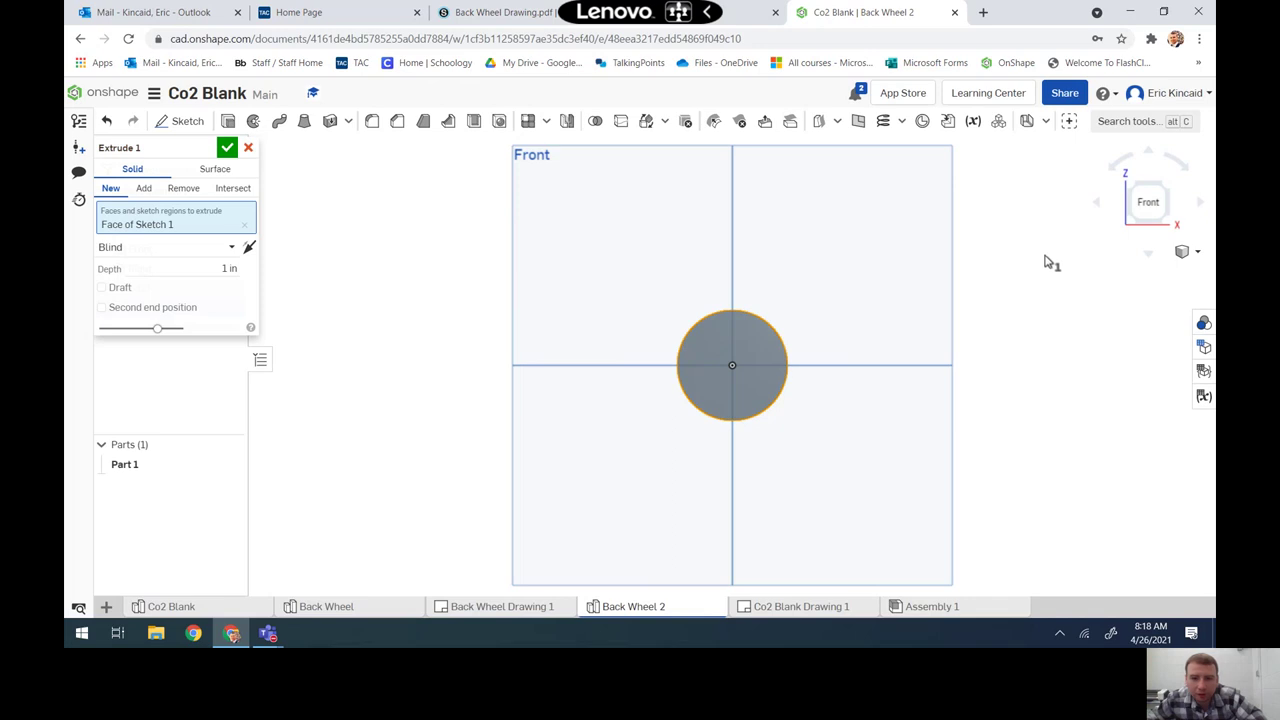
{"action": "left_click", "coordinate": [1172, 190]}
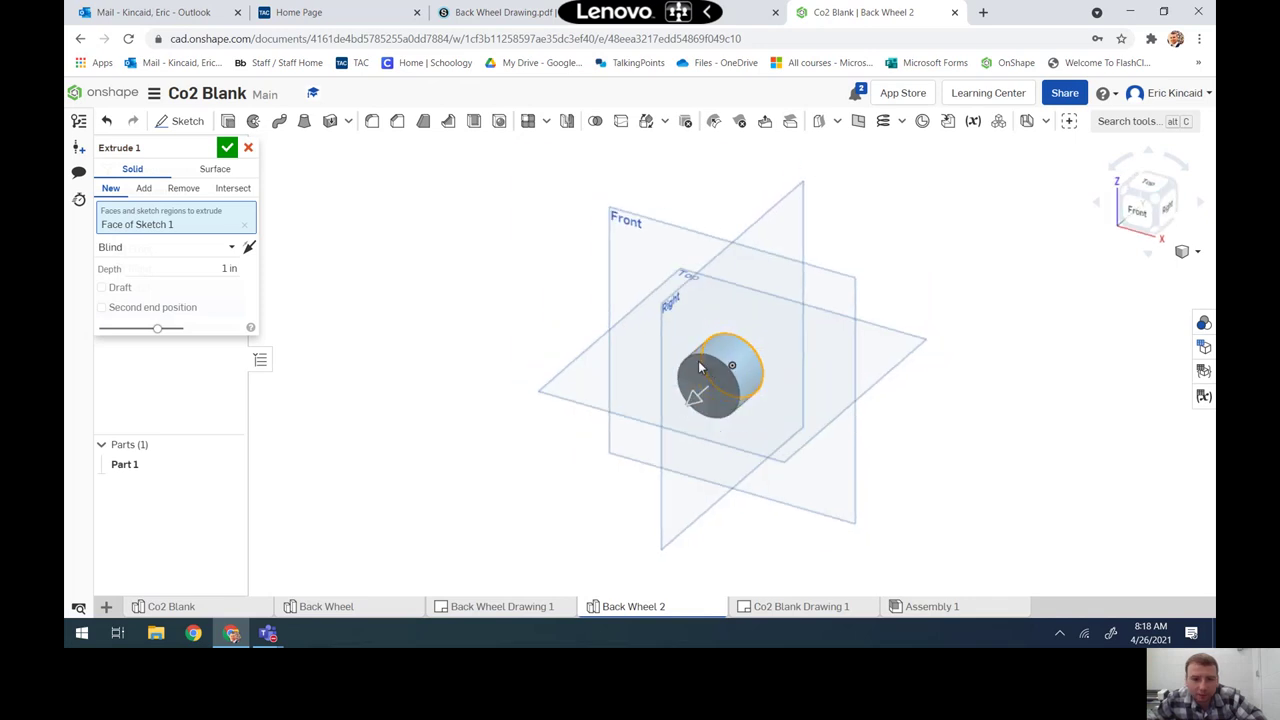
{"action": "left_click", "coordinate": [209, 270]}
{"action": "key", "text": "BackSpace"}
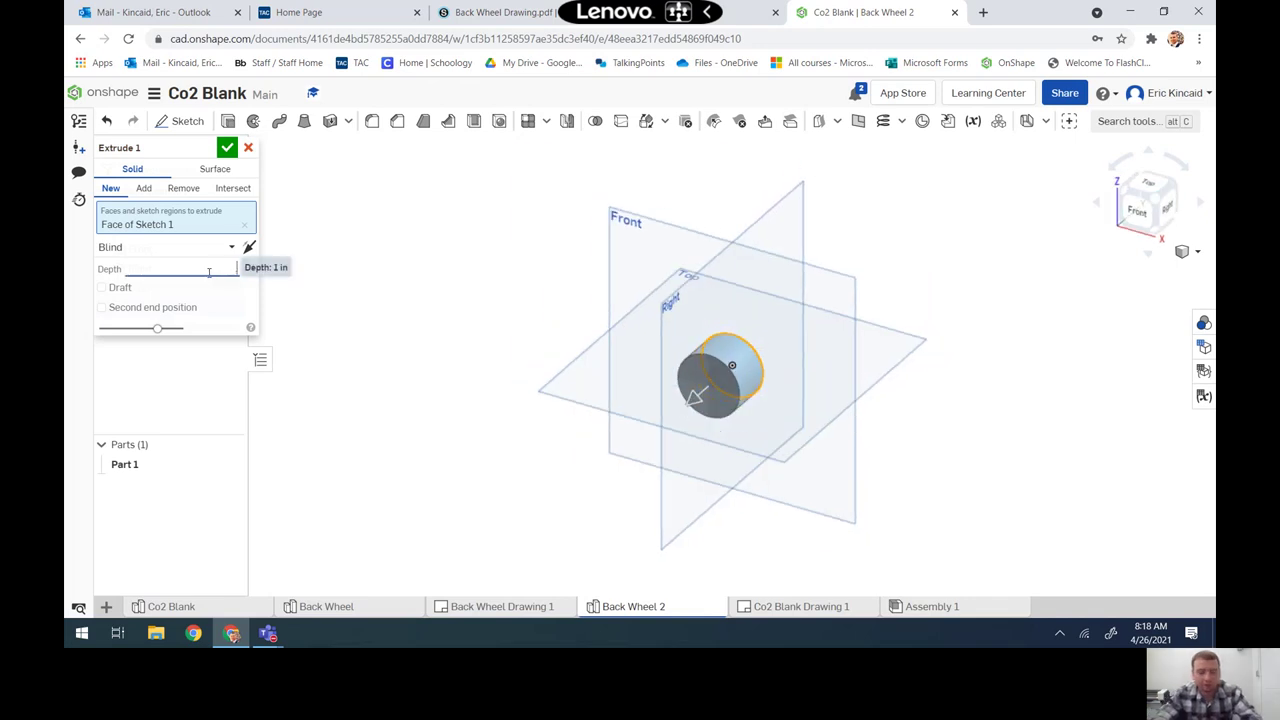
{"action": "left_click", "coordinate": [227, 148]}
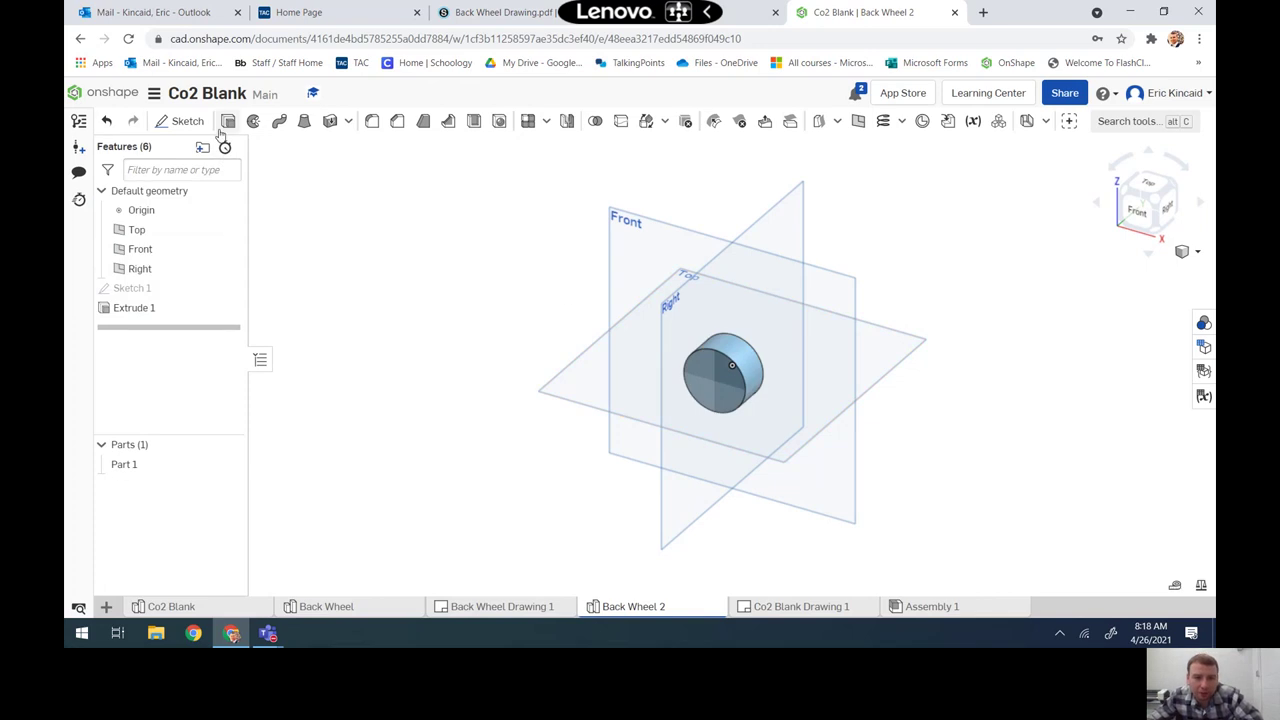
{"action": "left_click", "coordinate": [185, 121]}
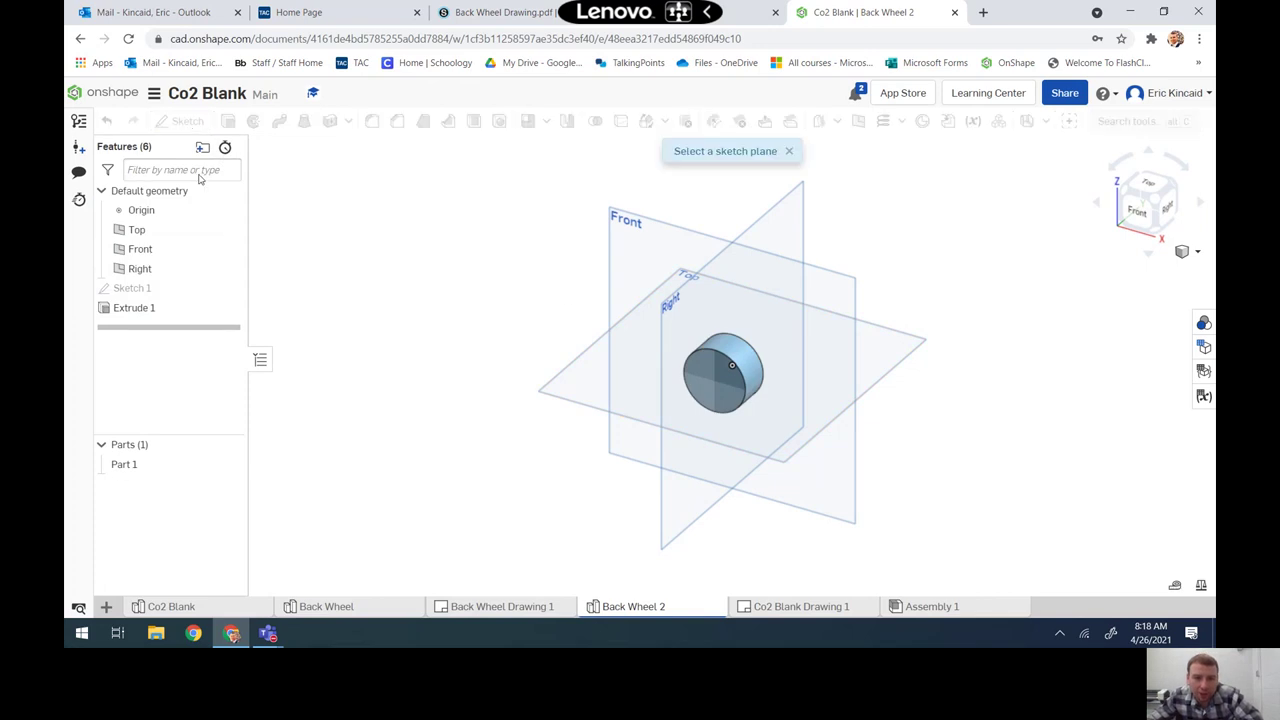
- Sketch a 0.75 in diameter circle centred on the cylinder's front face
{"action": "left_click", "coordinate": [720, 388]}
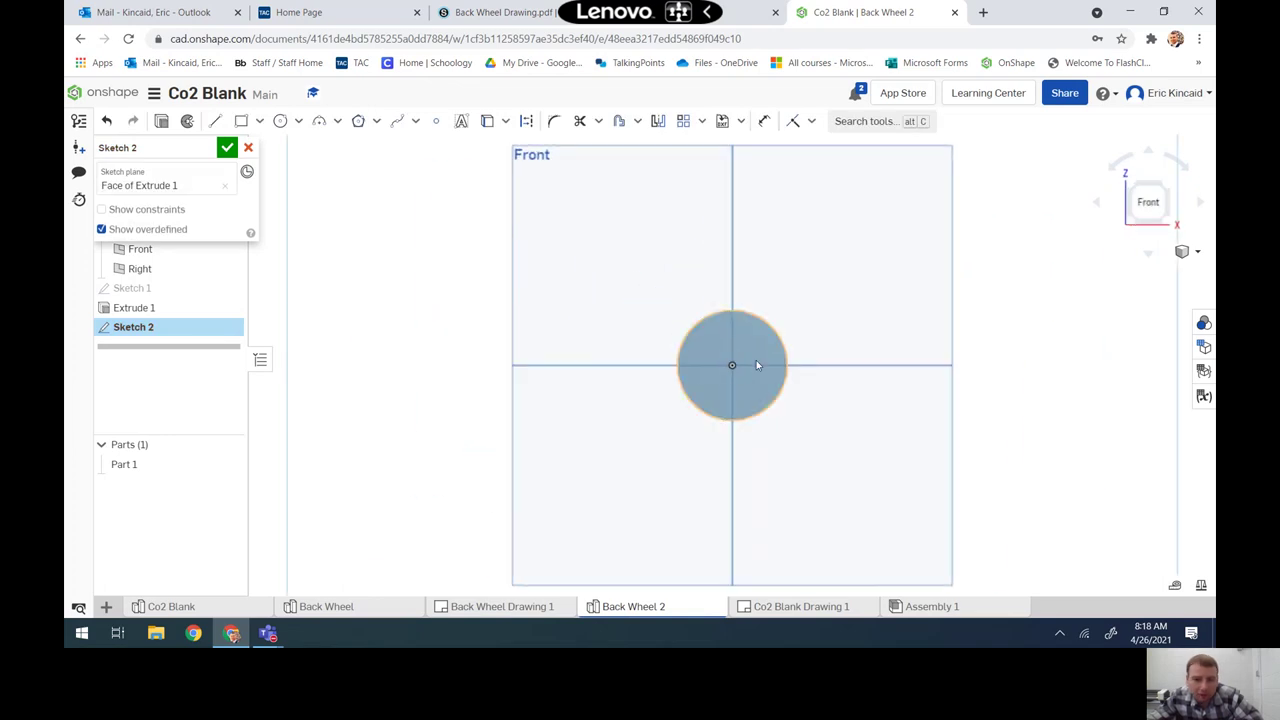
{"action": "left_click", "coordinate": [283, 120]}
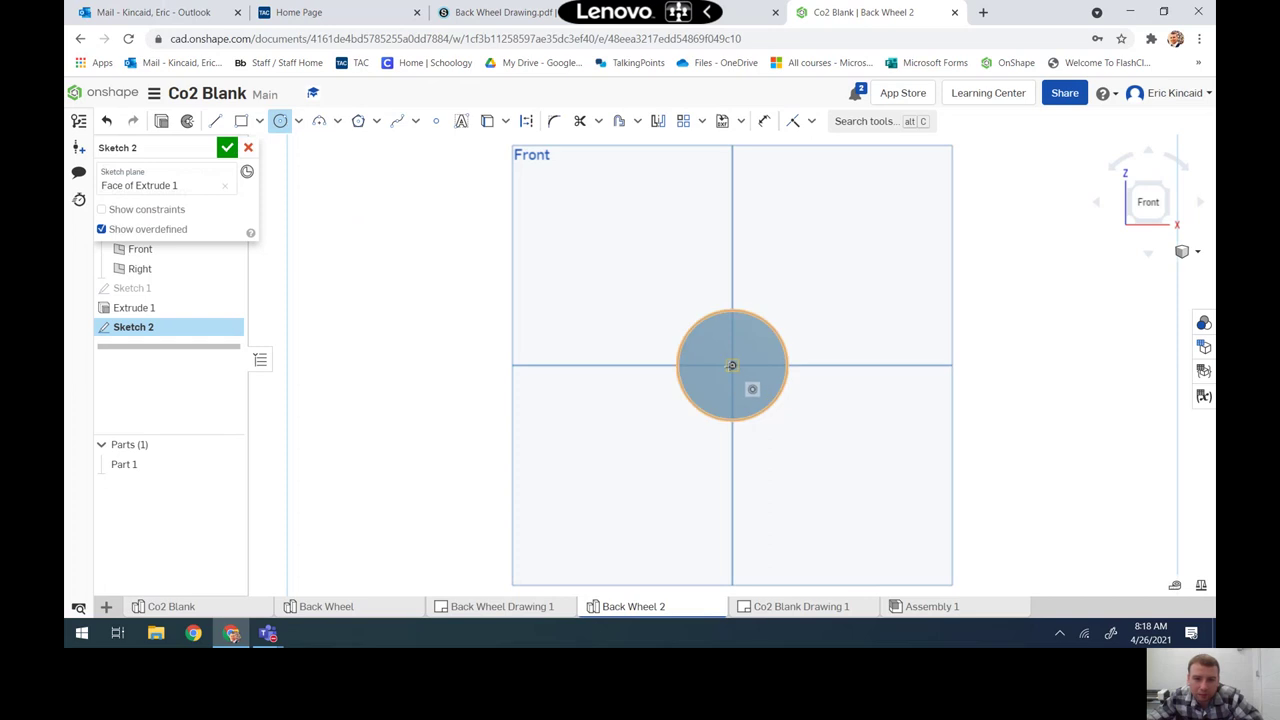
{"action": "left_click", "coordinate": [732, 365]}
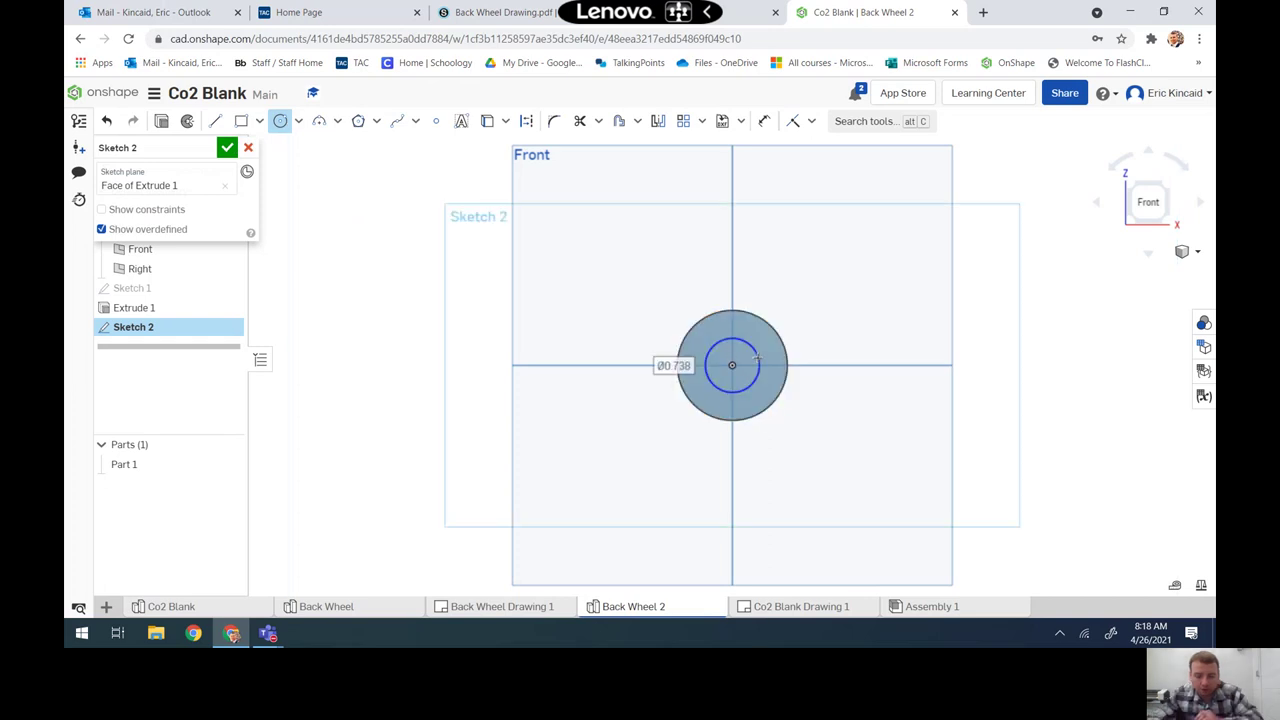
{"action": "type", "text": "0.75"}
{"action": "key", "text": "Return"}
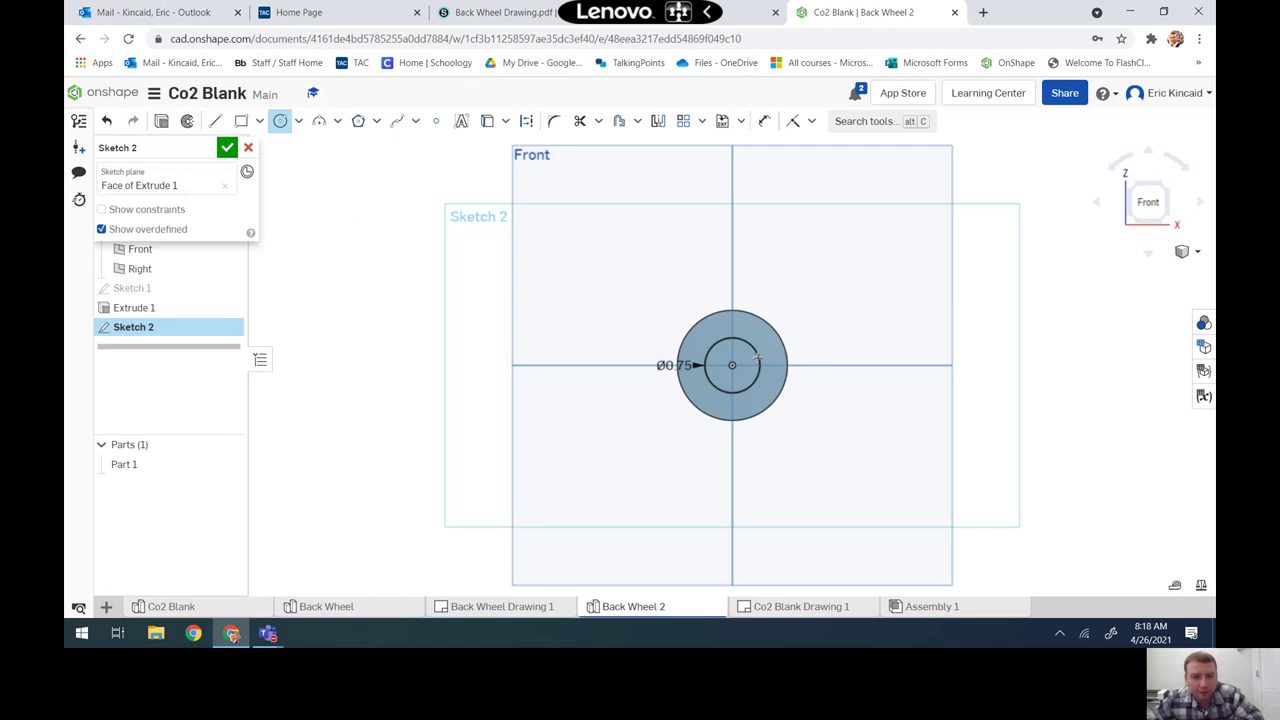
{"action": "left_click", "coordinate": [227, 147]}
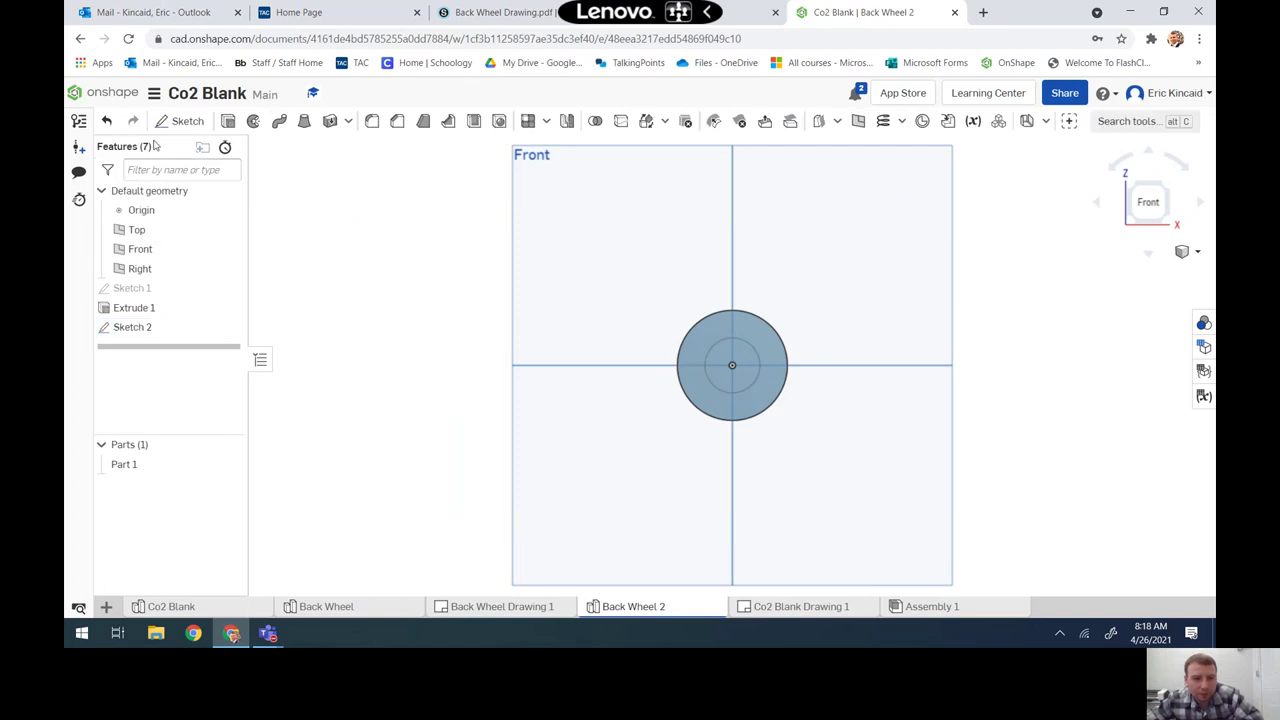
- Extrude-remove the inner circle 0.625 in deep to form the recess
{"action": "left_click", "coordinate": [228, 121]}
{"action": "left_click", "coordinate": [740, 383]}
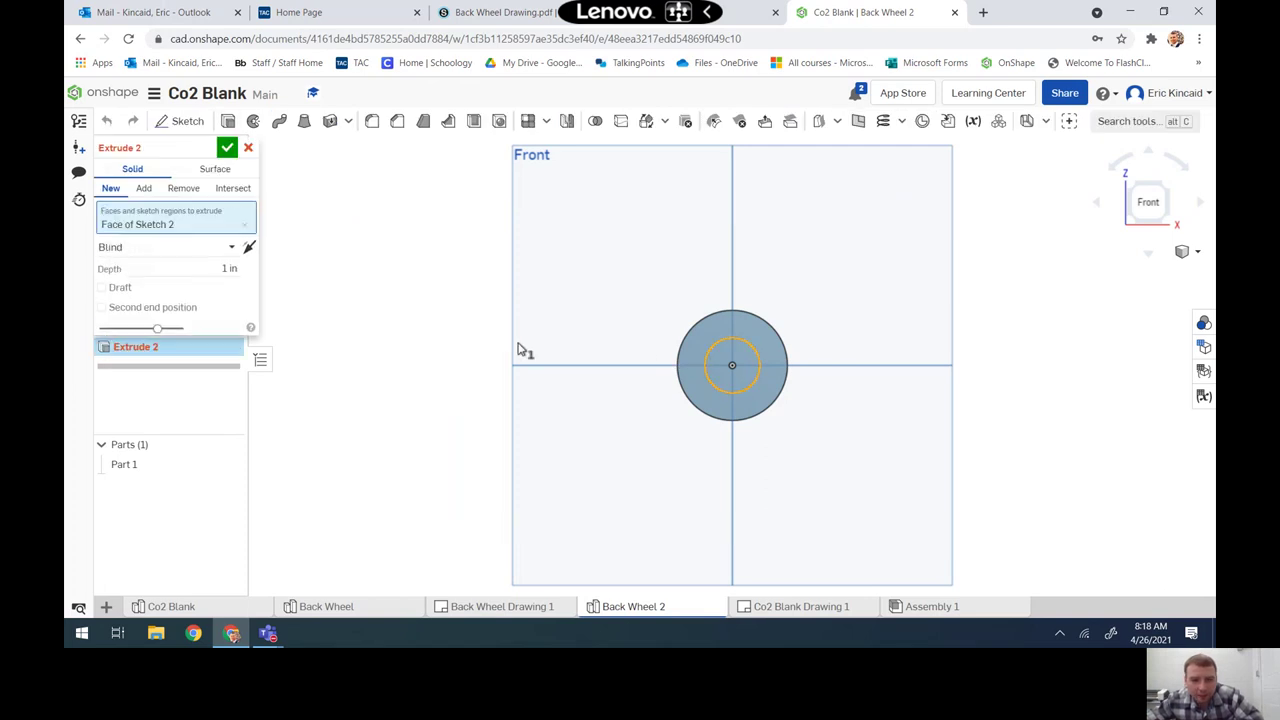
{"action": "left_click", "coordinate": [183, 188]}
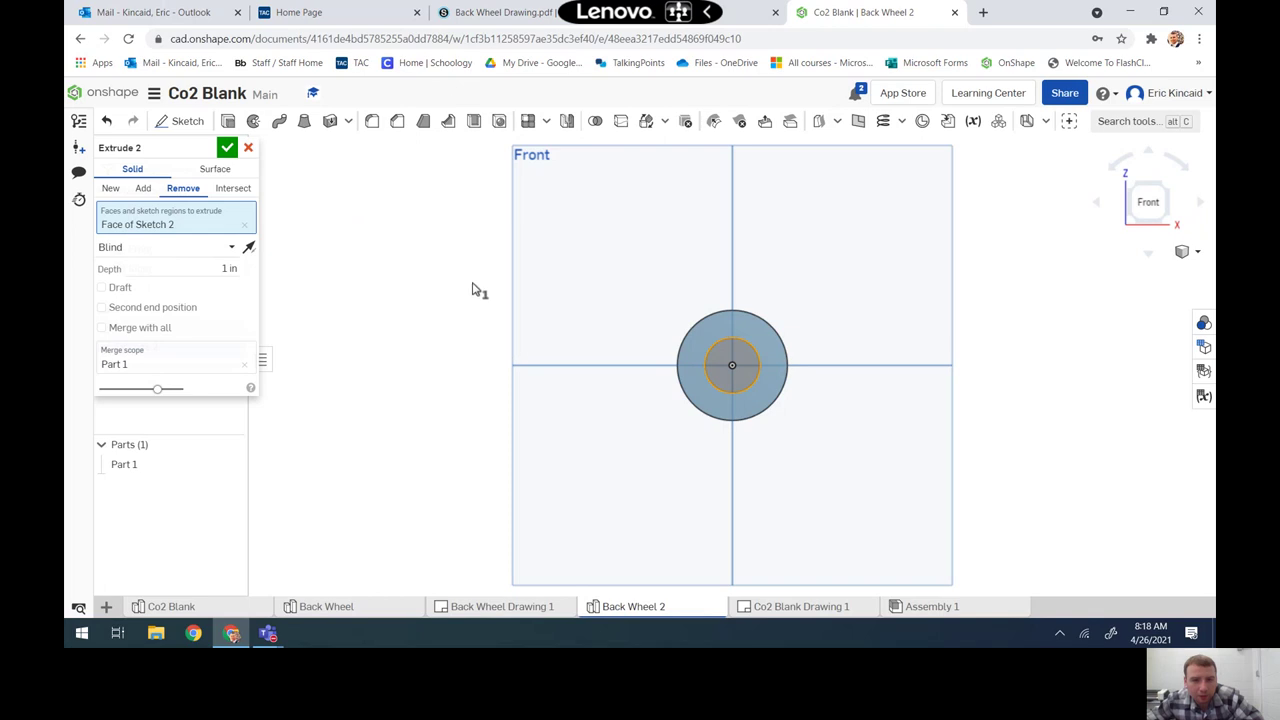
{"action": "left_click", "coordinate": [503, 11]}
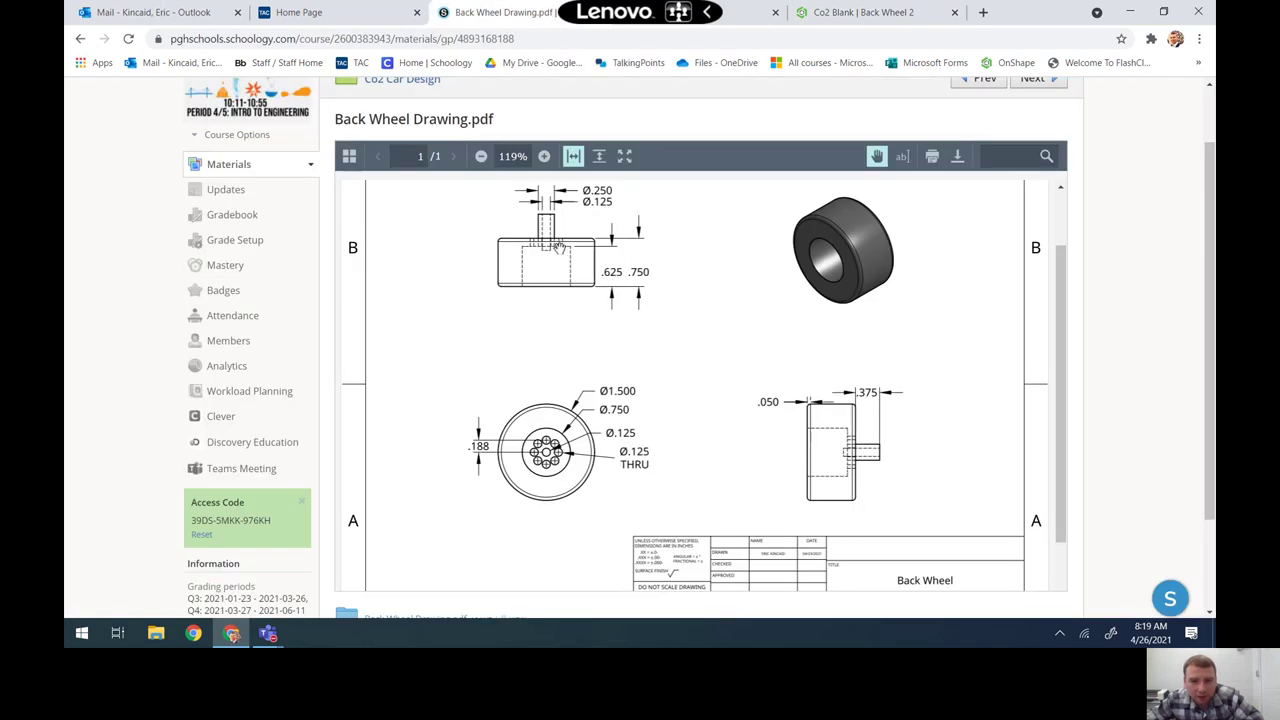
{"action": "left_click", "coordinate": [863, 11]}
{"action": "left_click", "coordinate": [228, 268]}
{"action": "type", "text": ".62"}
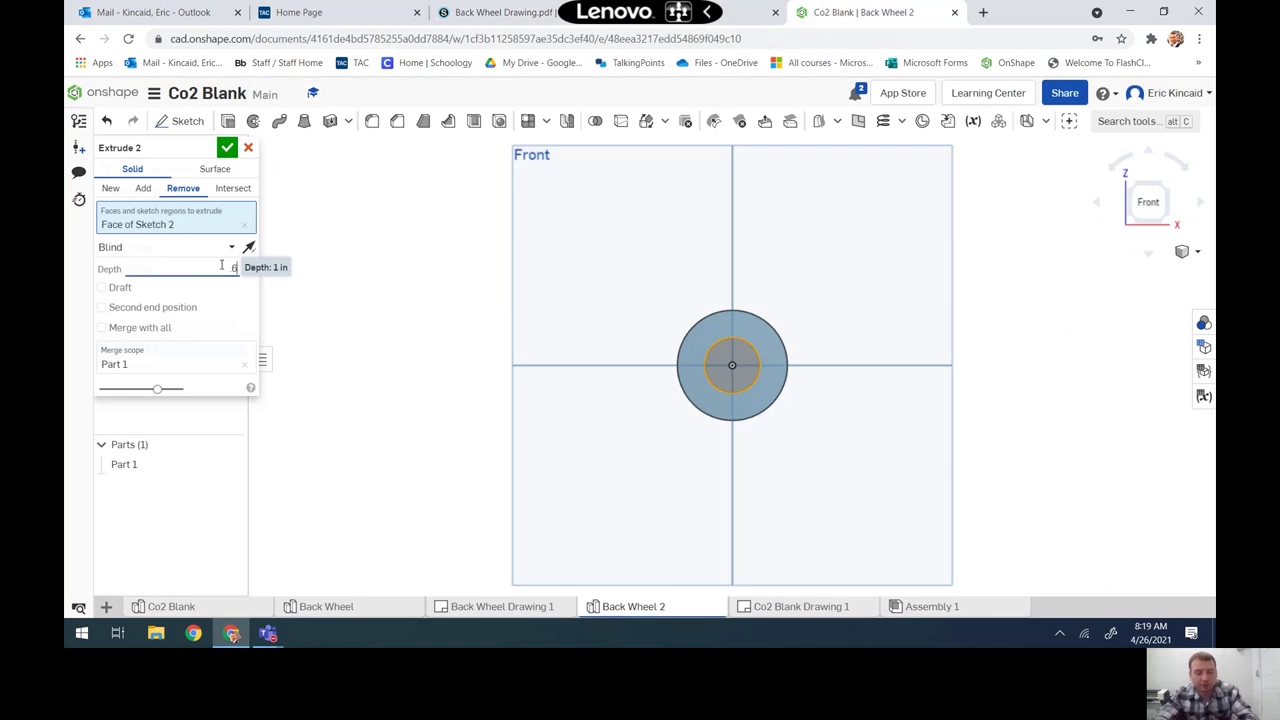
{"action": "type", "text": "5"}
{"action": "key", "text": "Return"}
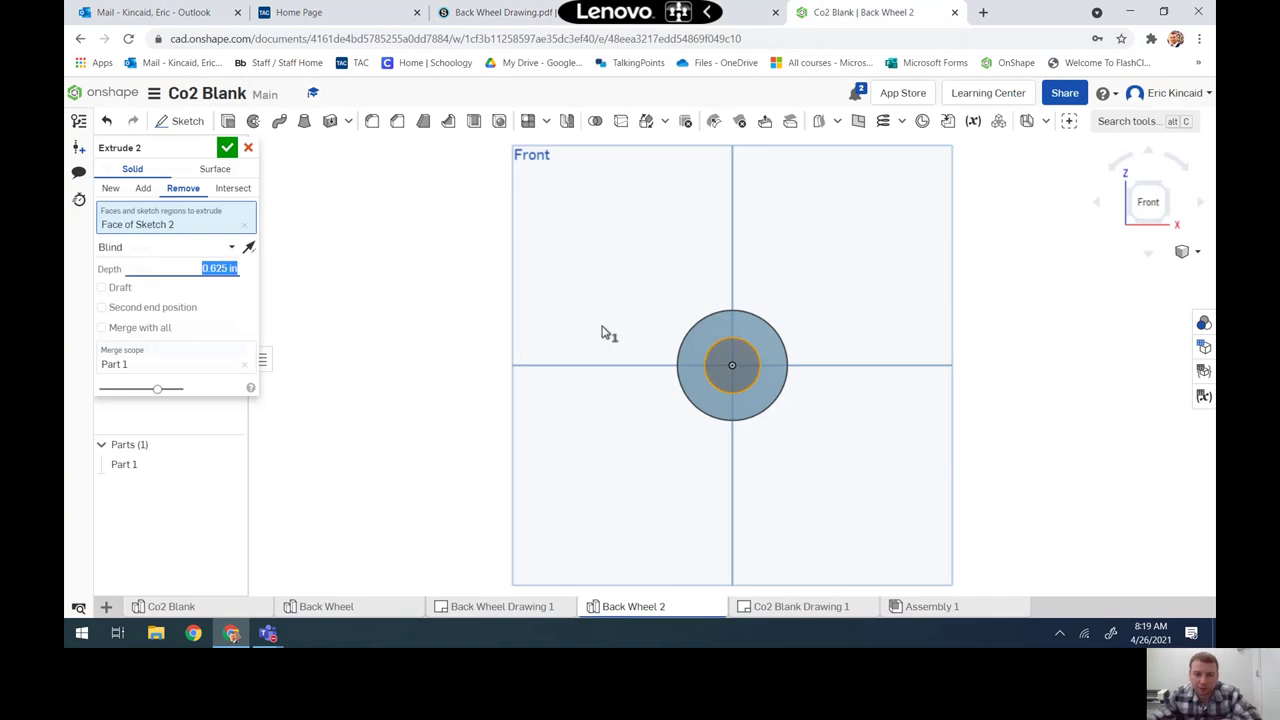
{"action": "mouse_move", "coordinate": [837, 366]}
{"action": "right_mouse_down"}
{"action": "mouse_move", "coordinate": [810, 375]}
{"action": "mouse_move", "coordinate": [877, 357]}
{"action": "mouse_move", "coordinate": [928, 368]}
{"action": "mouse_move", "coordinate": [831, 356]}
{"action": "right_mouse_up"}
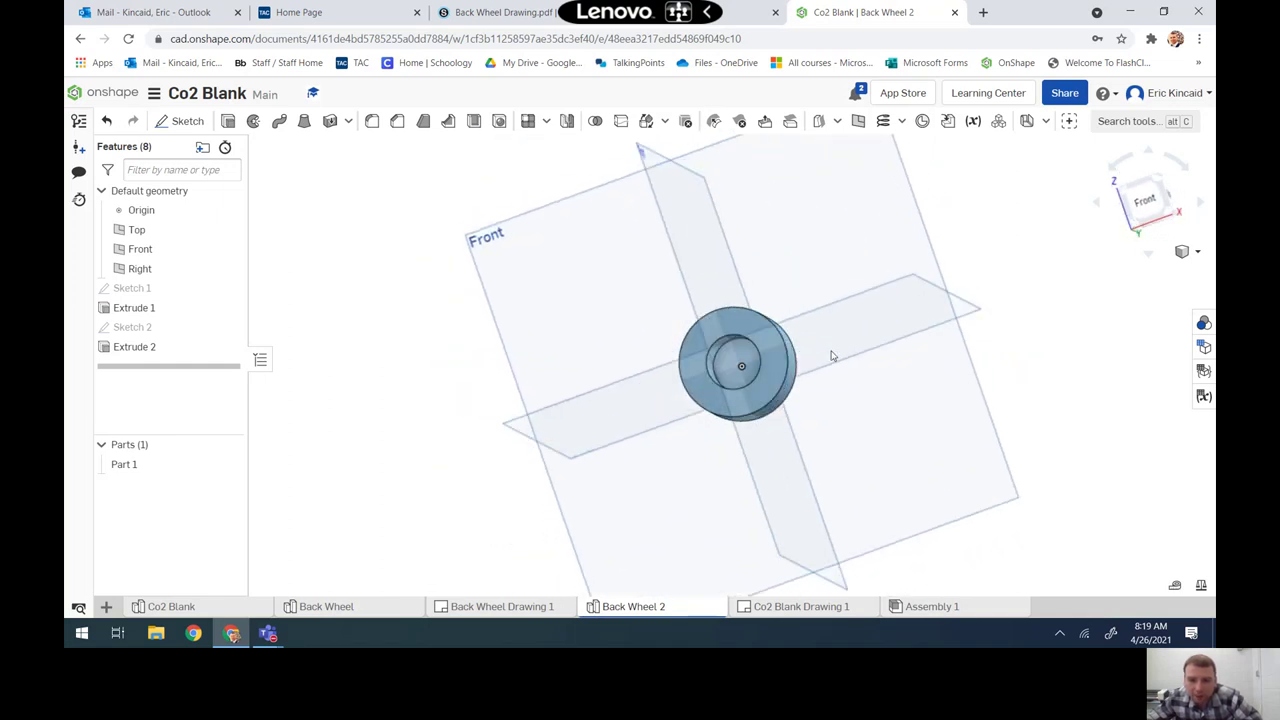
{"action": "left_click", "coordinate": [510, 13]}
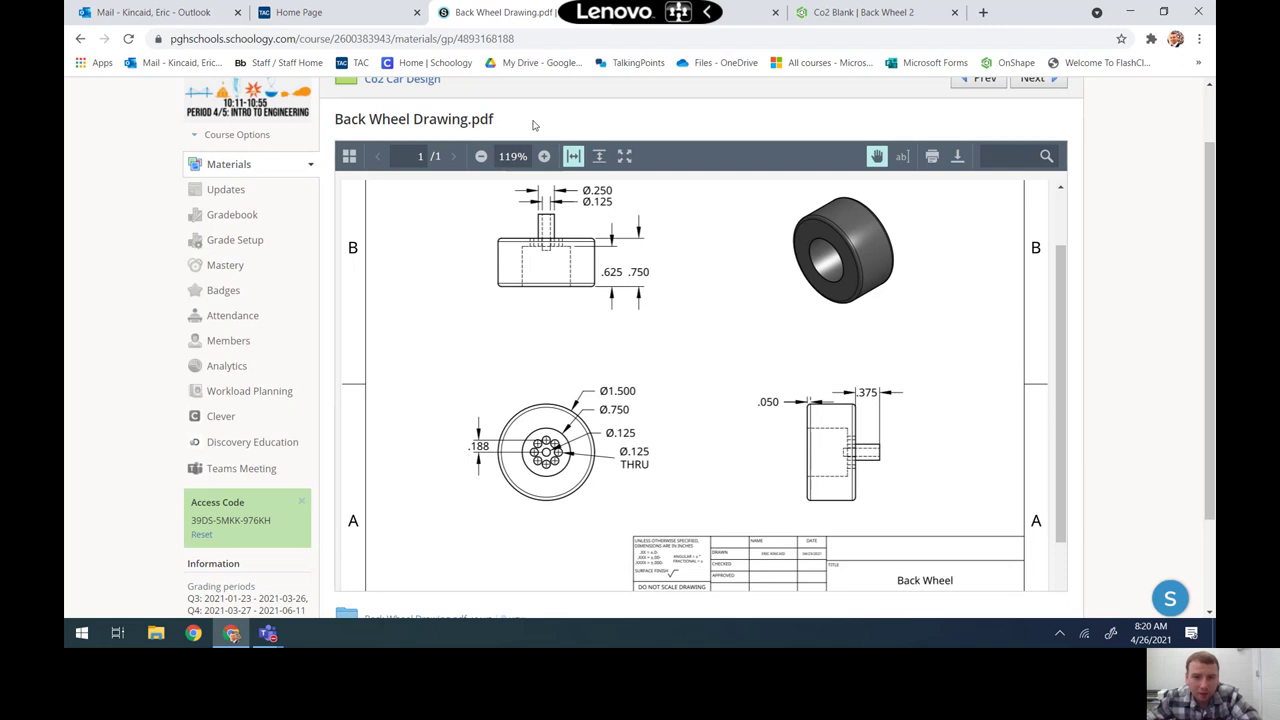
{"action": "left_click", "coordinate": [860, 12]}
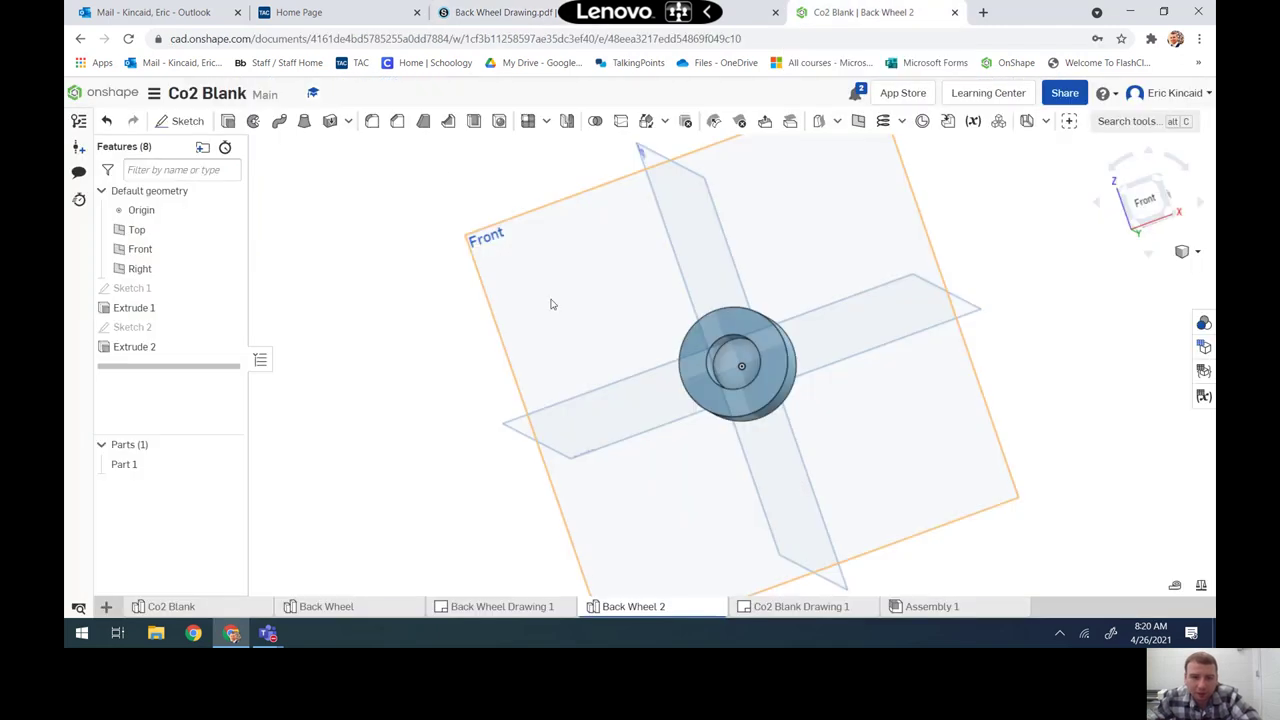
{"action": "right_click_drag", "start_coordinate": [970, 393], "coordinate": [780, 405]}
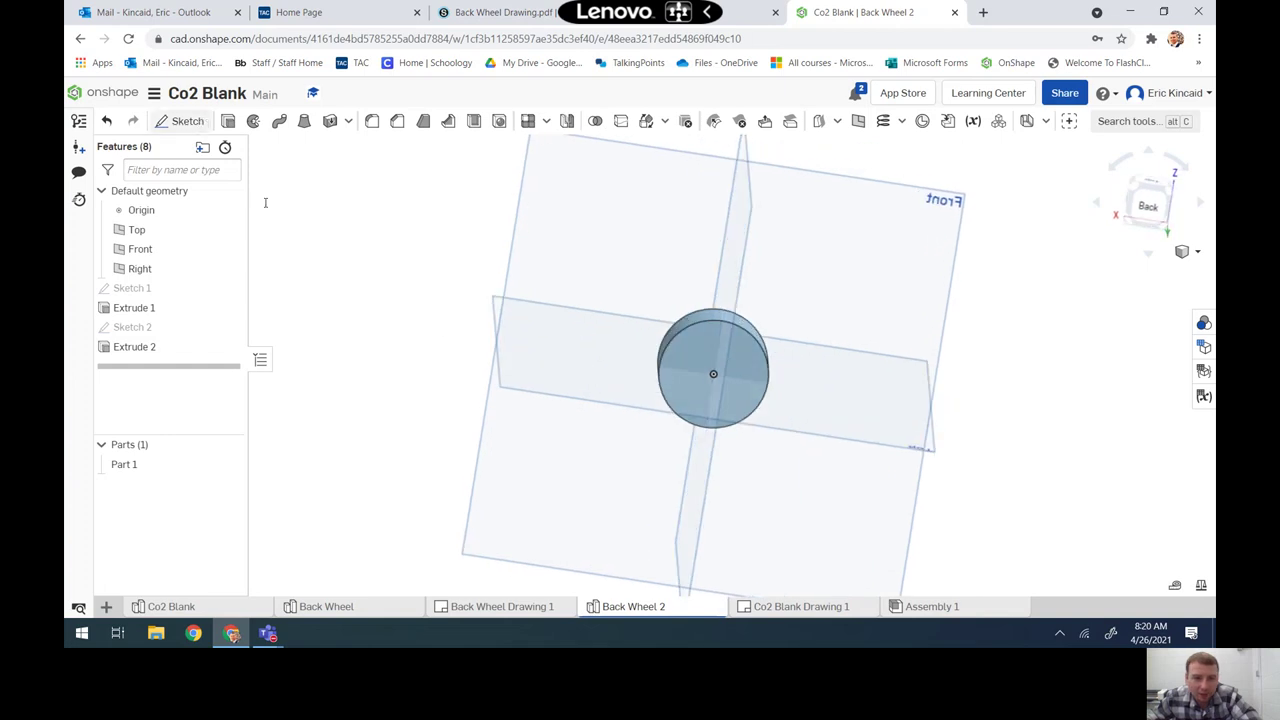
- Sketch a small Ø0.25 circle centred on the wheel's back face
{"action": "left_click", "coordinate": [706, 351]}
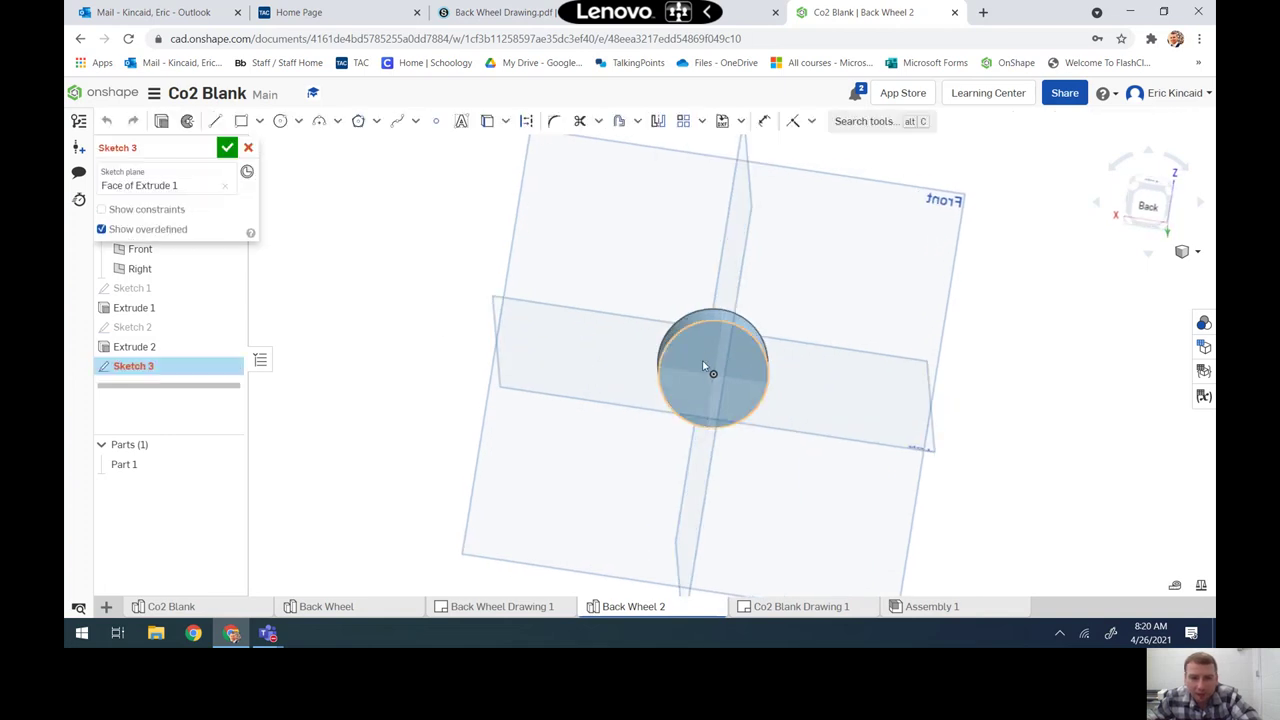
{"action": "left_click", "coordinate": [280, 121]}
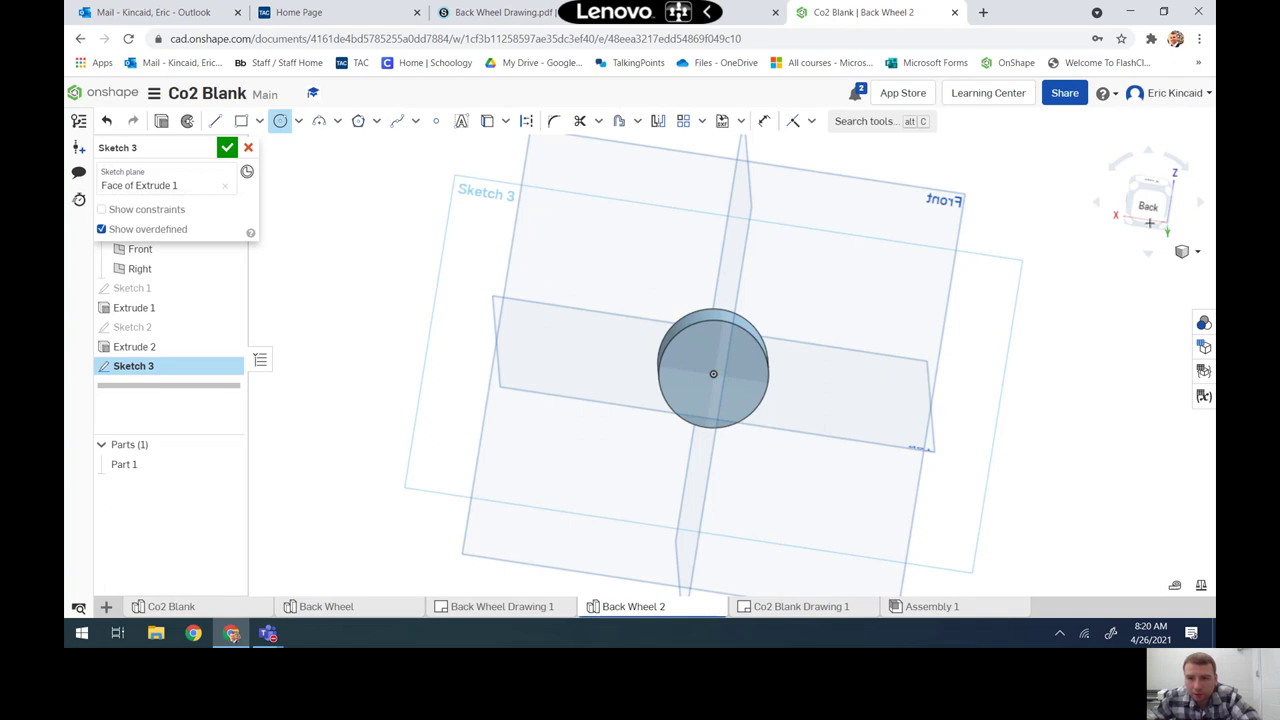
{"action": "key", "text": "n"}
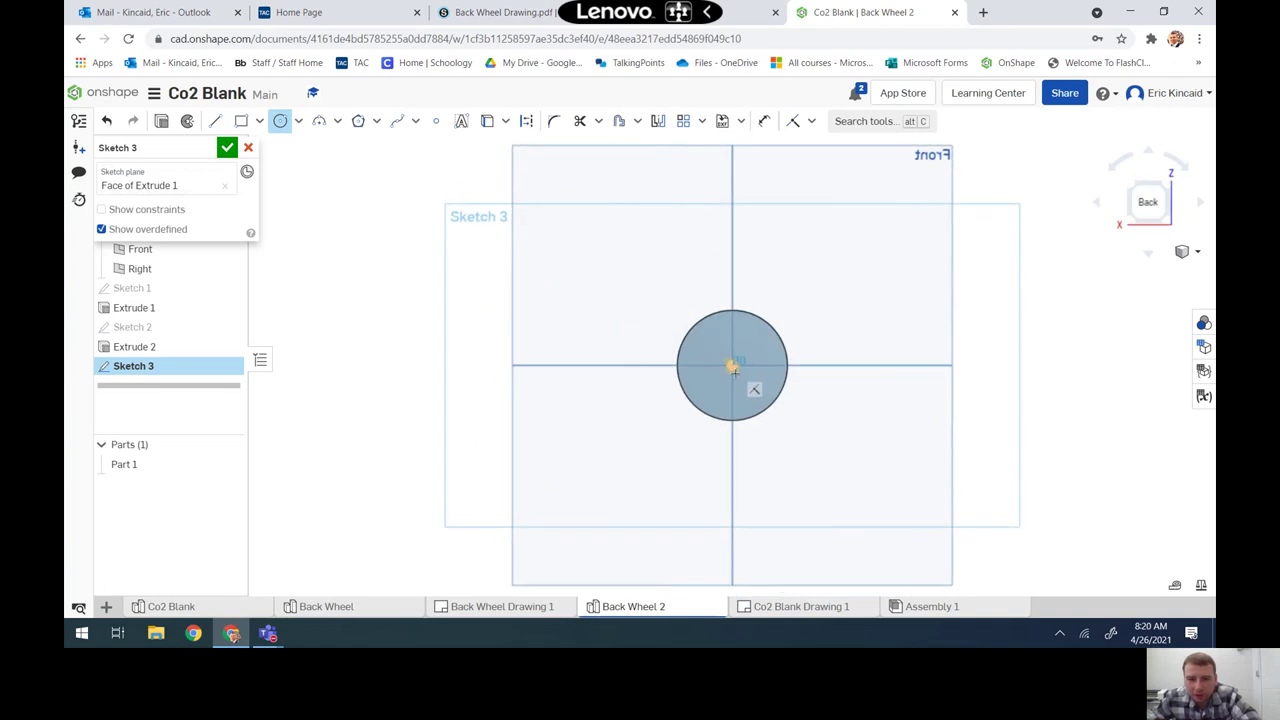
{"action": "left_click", "coordinate": [733, 367]}
{"action": "left_click", "coordinate": [741, 377]}
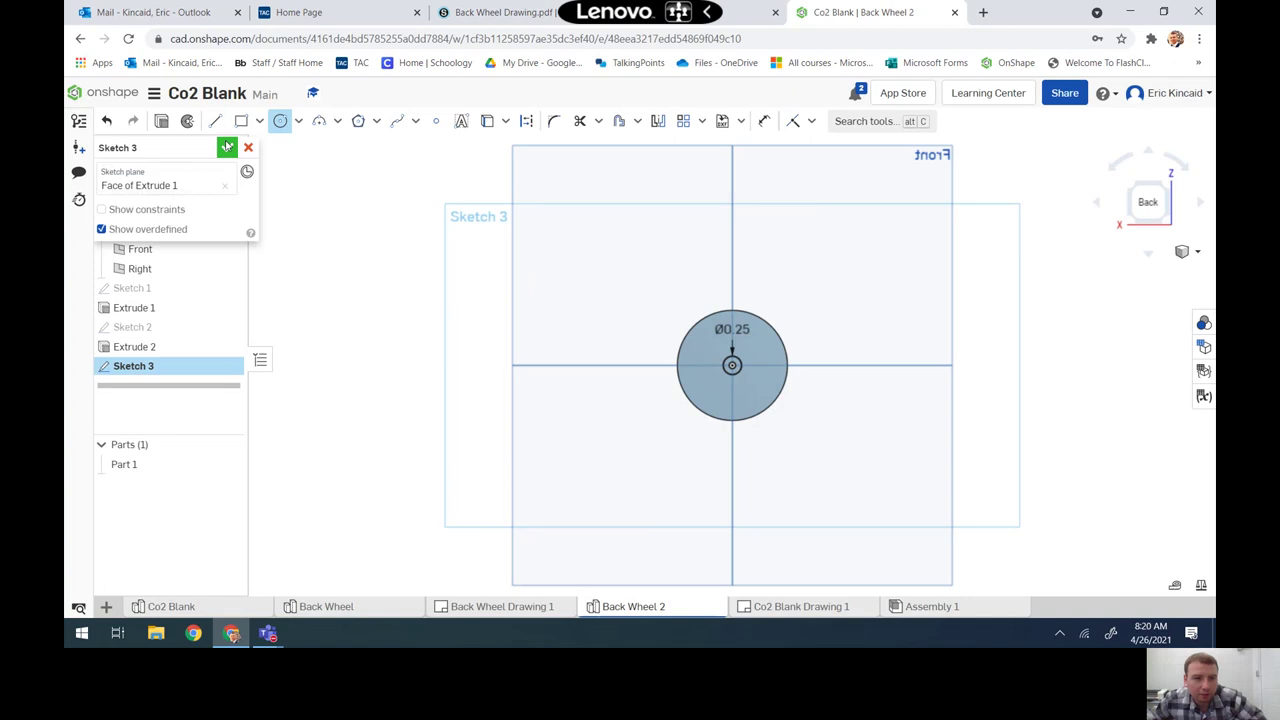
{"action": "left_click", "coordinate": [227, 147]}
- Extrude the small circle 0.375 in outward as the axle boss
{"action": "left_click", "coordinate": [228, 121]}
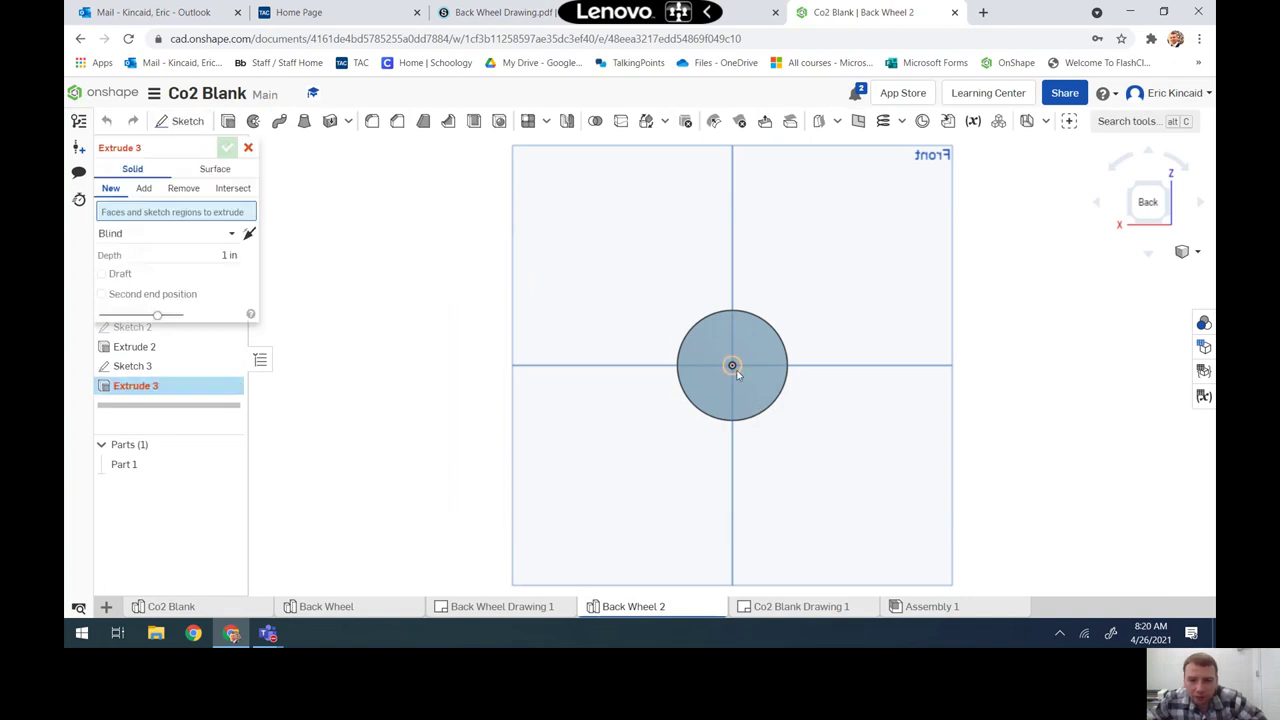
{"action": "left_click", "coordinate": [737, 373]}
{"action": "mouse_move", "coordinate": [700, 403]}
{"action": "right_mouse_down"}
{"action": "mouse_move", "coordinate": [680, 423]}
{"action": "mouse_move", "coordinate": [614, 403]}
{"action": "right_mouse_up"}
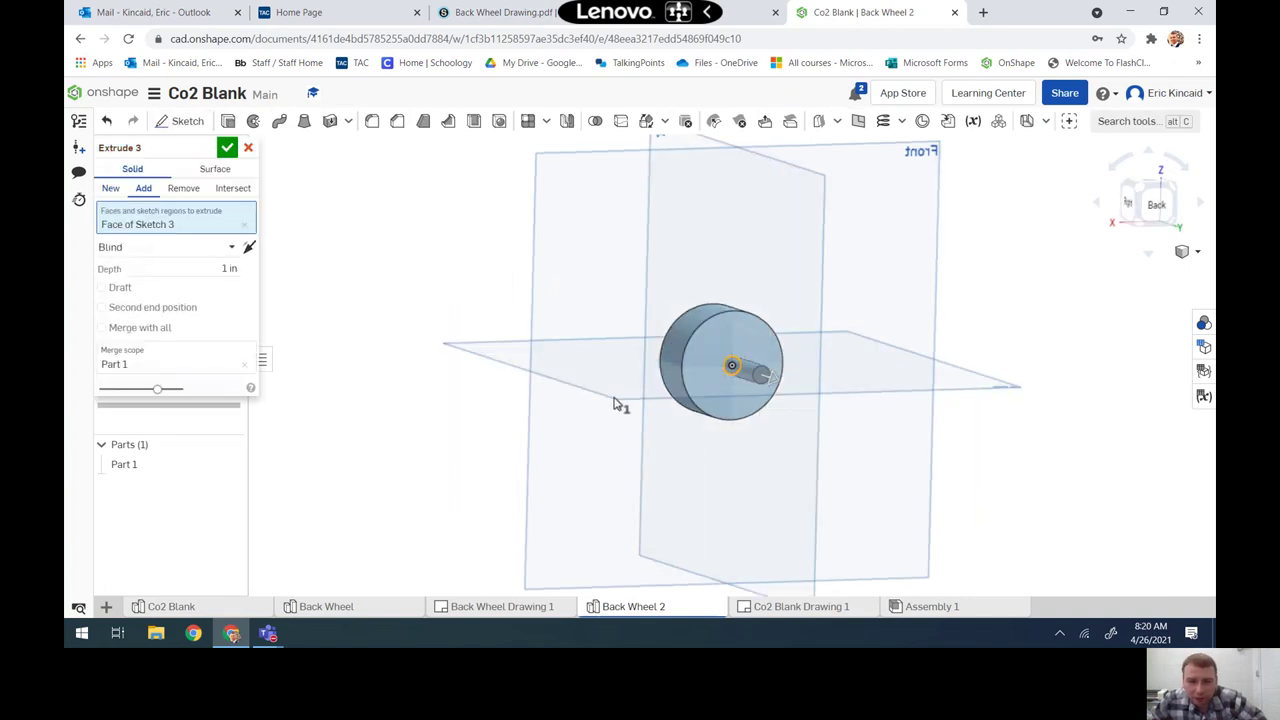
{"action": "left_click", "coordinate": [221, 269]}
{"action": "type", "text": ".325"}
{"action": "key", "text": "Return"}
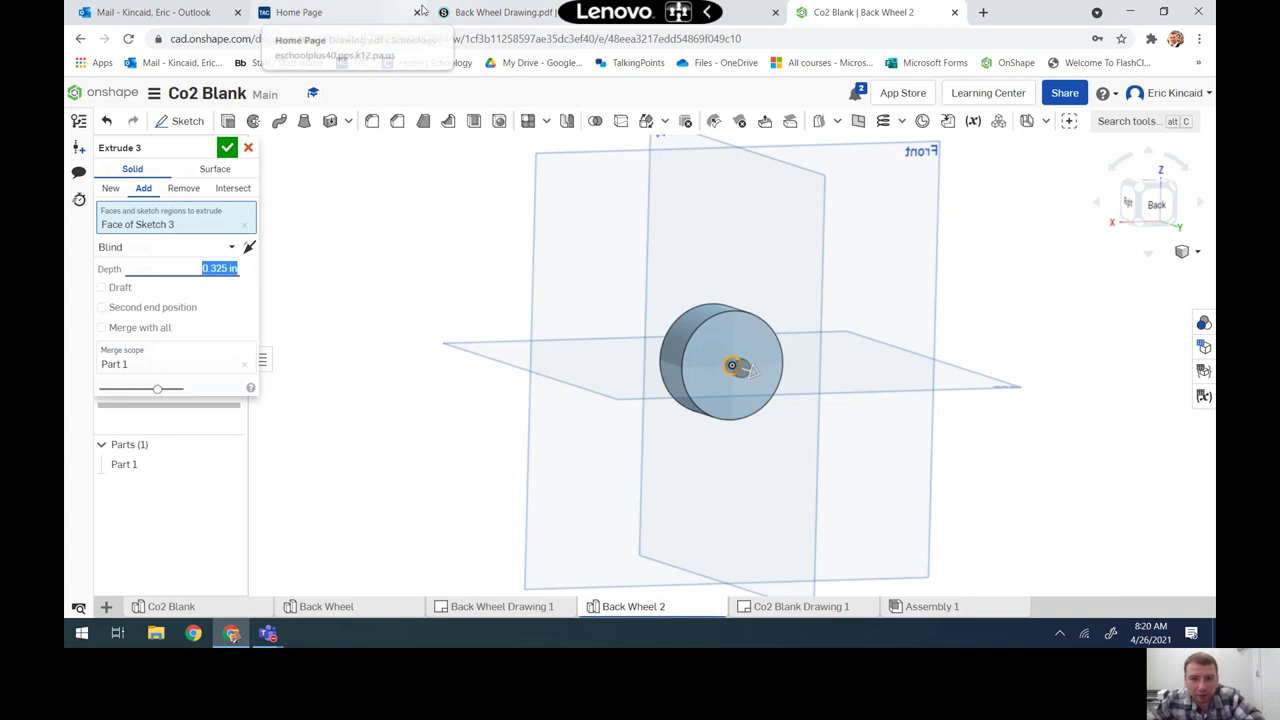
{"action": "left_click", "coordinate": [466, 12]}
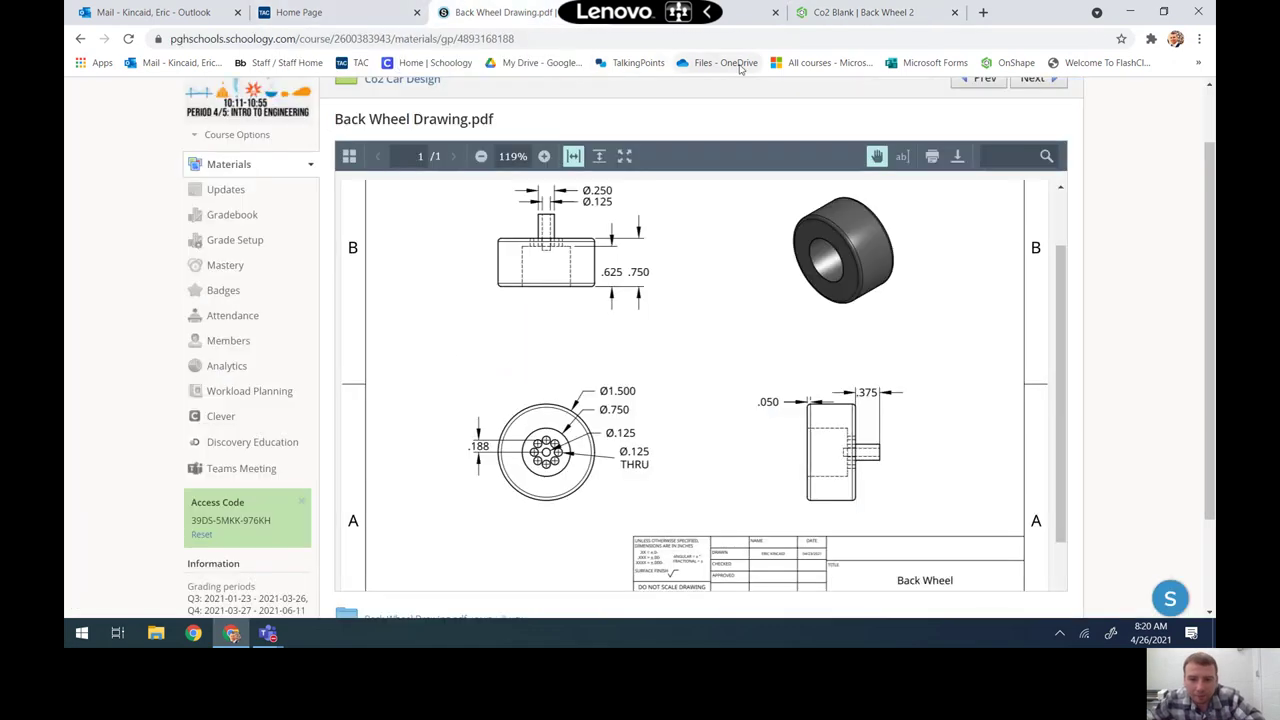
{"action": "left_click", "coordinate": [840, 12]}
{"action": "key", "text": "BackSpace"}
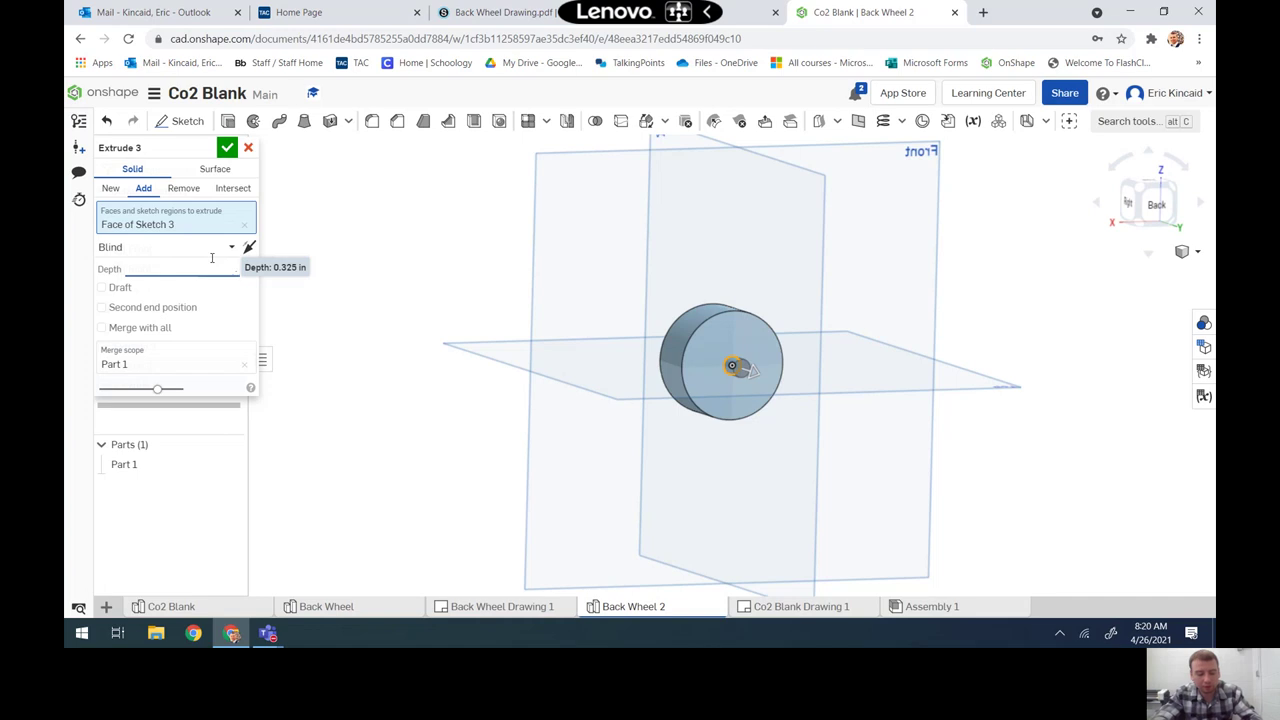
{"action": "key", "text": "Return"}
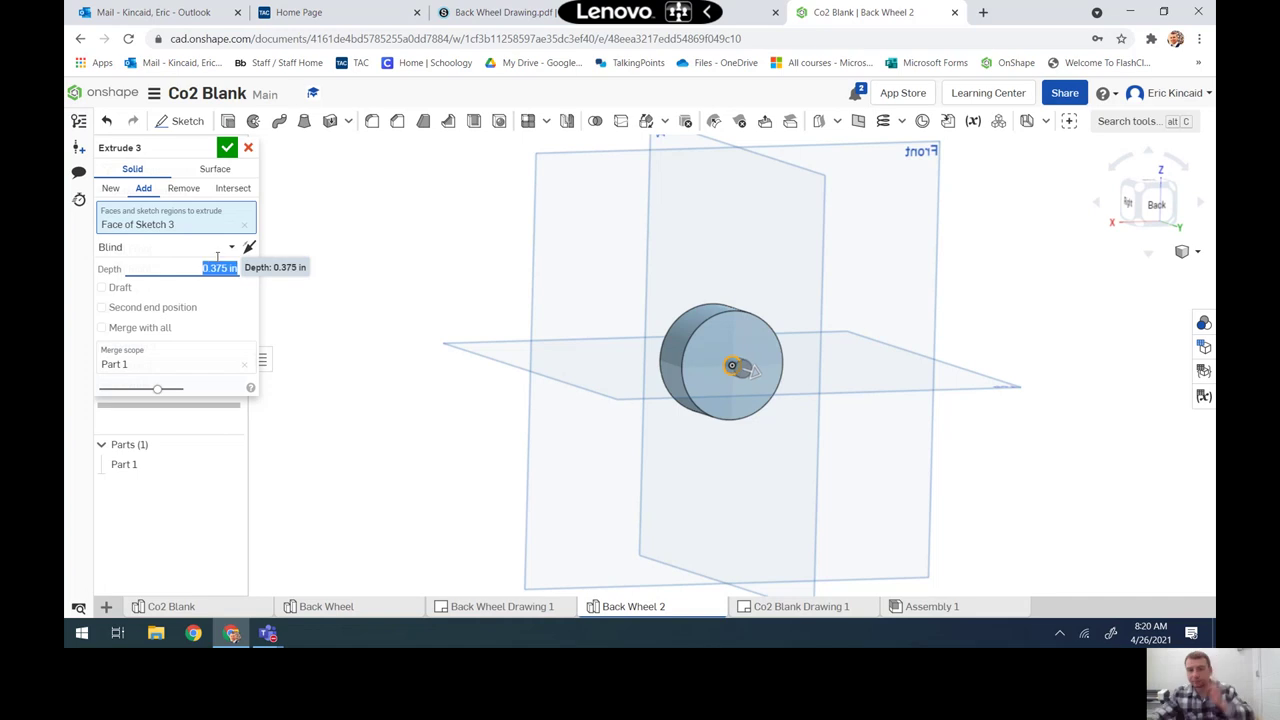
{"action": "left_click", "coordinate": [226, 149]}
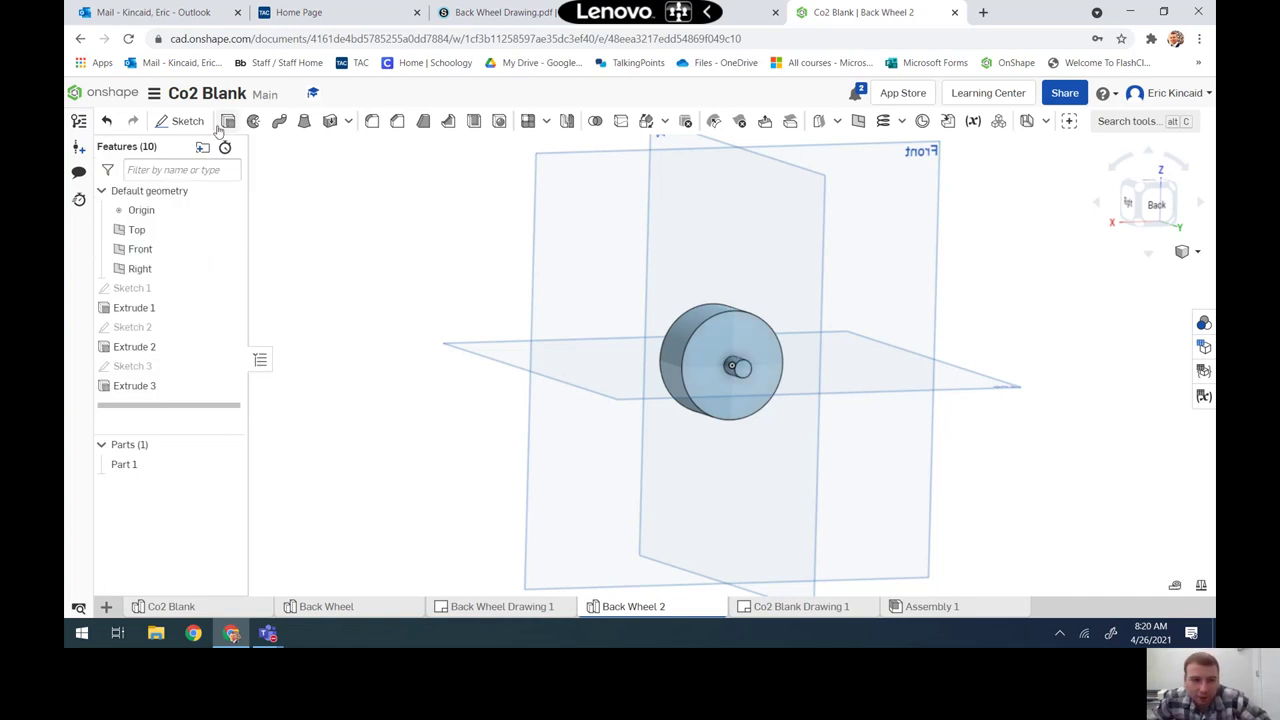
- Sketch a 0.125 in circle at the centre of the boss's end face
{"action": "key", "text": "shift+s"}
{"action": "scroll", "coordinate": [760, 365], "scroll_direction": "up", "scroll_amount": 3}
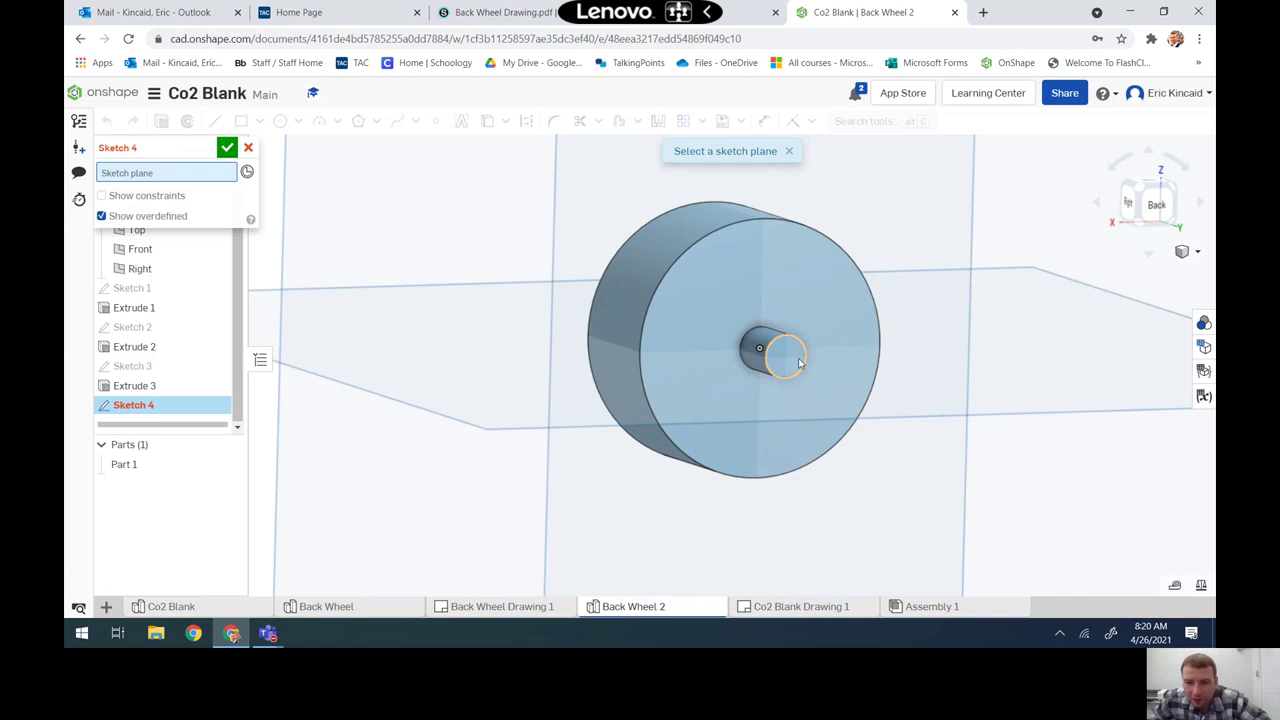
{"action": "left_click", "coordinate": [797, 360]}
{"action": "left_click", "coordinate": [280, 121]}
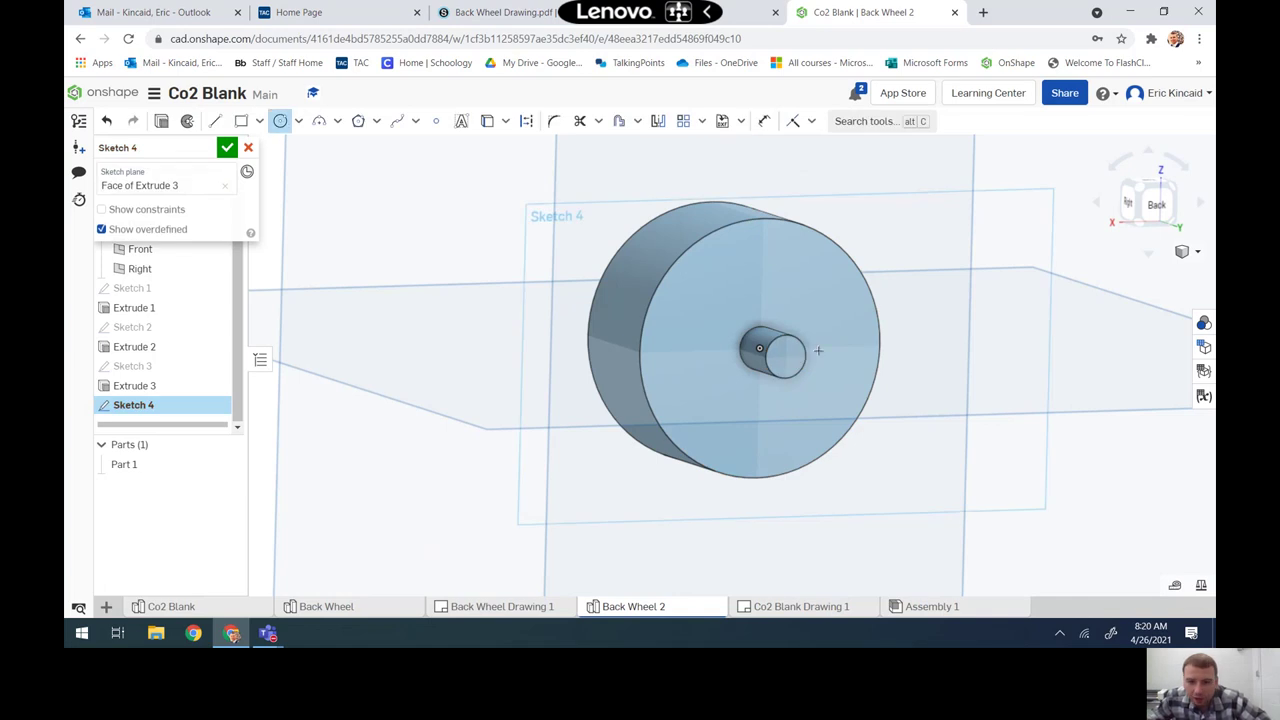
{"action": "key", "text": "n"}
{"action": "scroll", "coordinate": [705, 340], "scroll_direction": "up", "scroll_amount": 5}
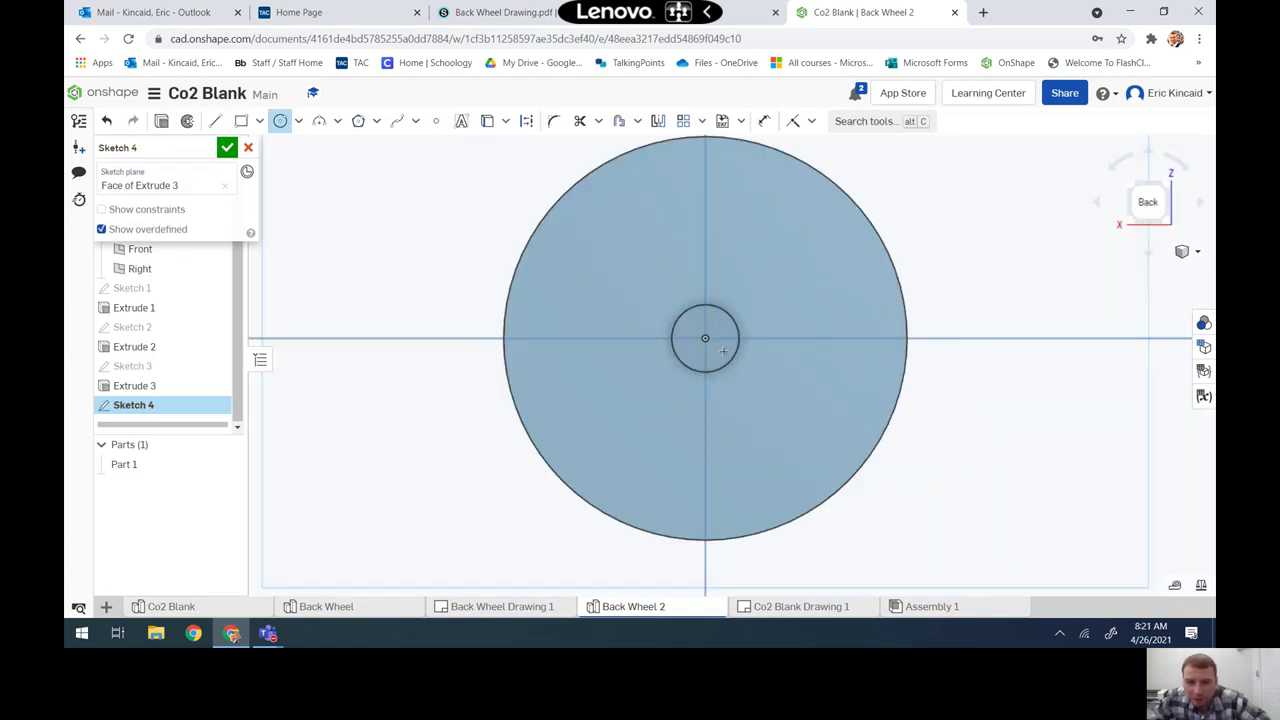
{"action": "left_click", "coordinate": [705, 338]}
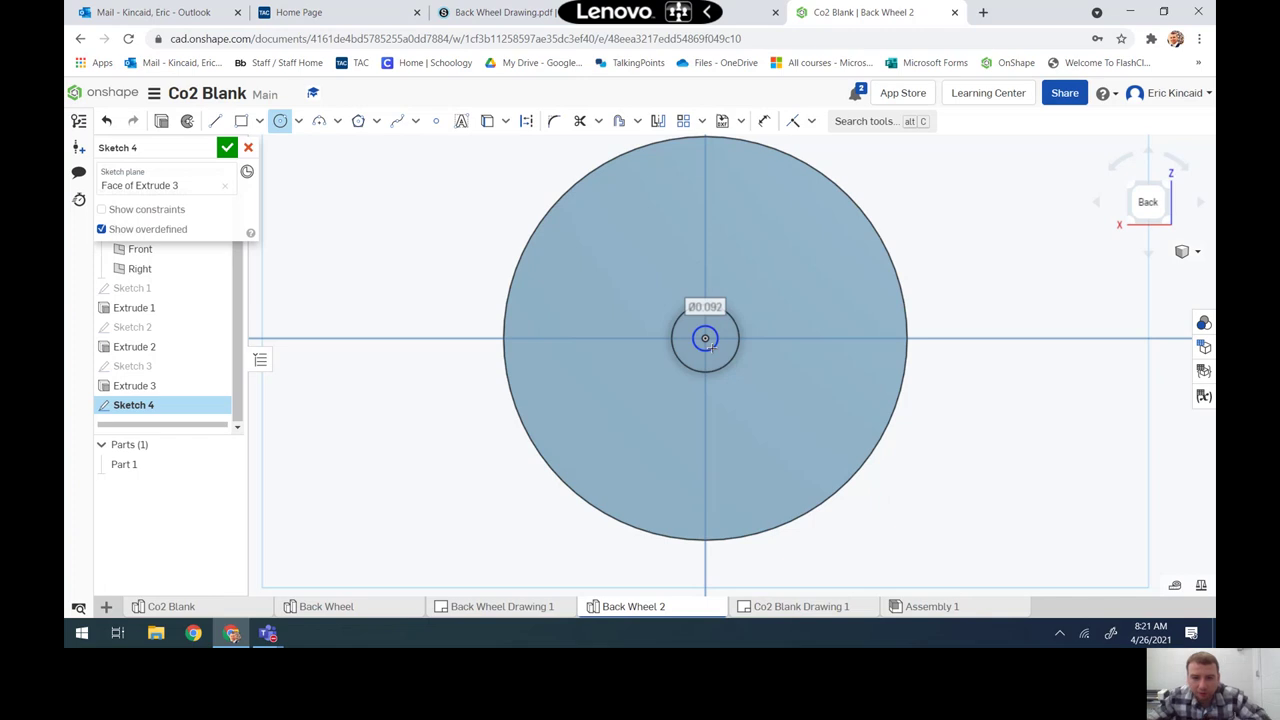
{"action": "type", "text": "125"}
{"action": "key", "text": "Return"}
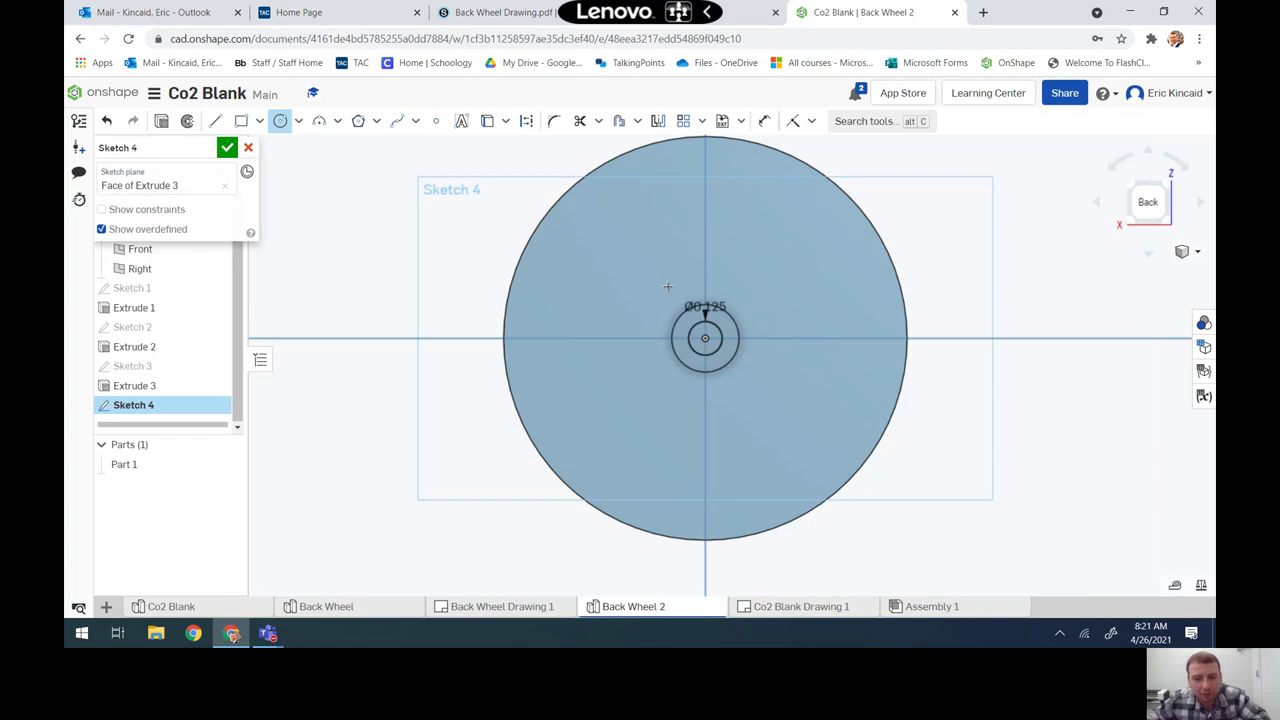
{"action": "left_click", "coordinate": [227, 147]}
- Cut the small centre circle 3/8 in deep into the hub
{"action": "left_click", "coordinate": [228, 121]}
{"action": "left_click", "coordinate": [705, 340]}
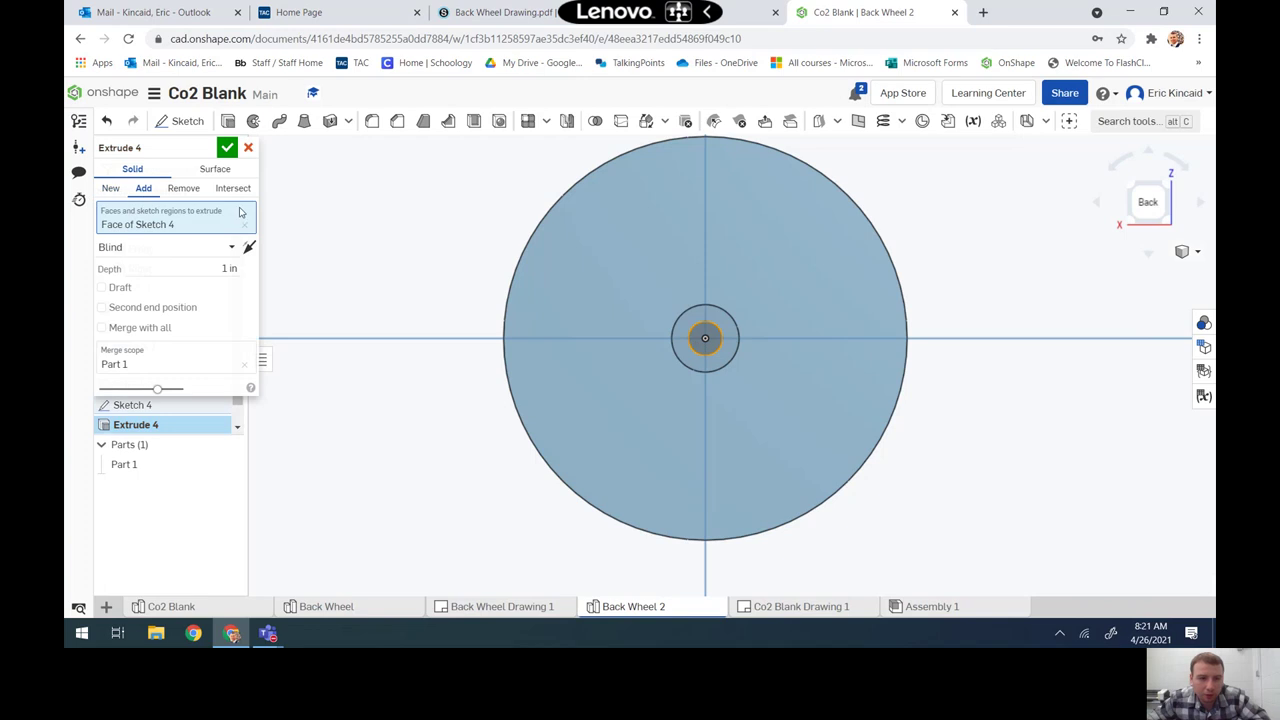
{"action": "left_click", "coordinate": [183, 188]}
{"action": "left_click", "coordinate": [226, 268]}
{"action": "key", "text": "BackSpace"}
{"action": "type", "text": "37"}
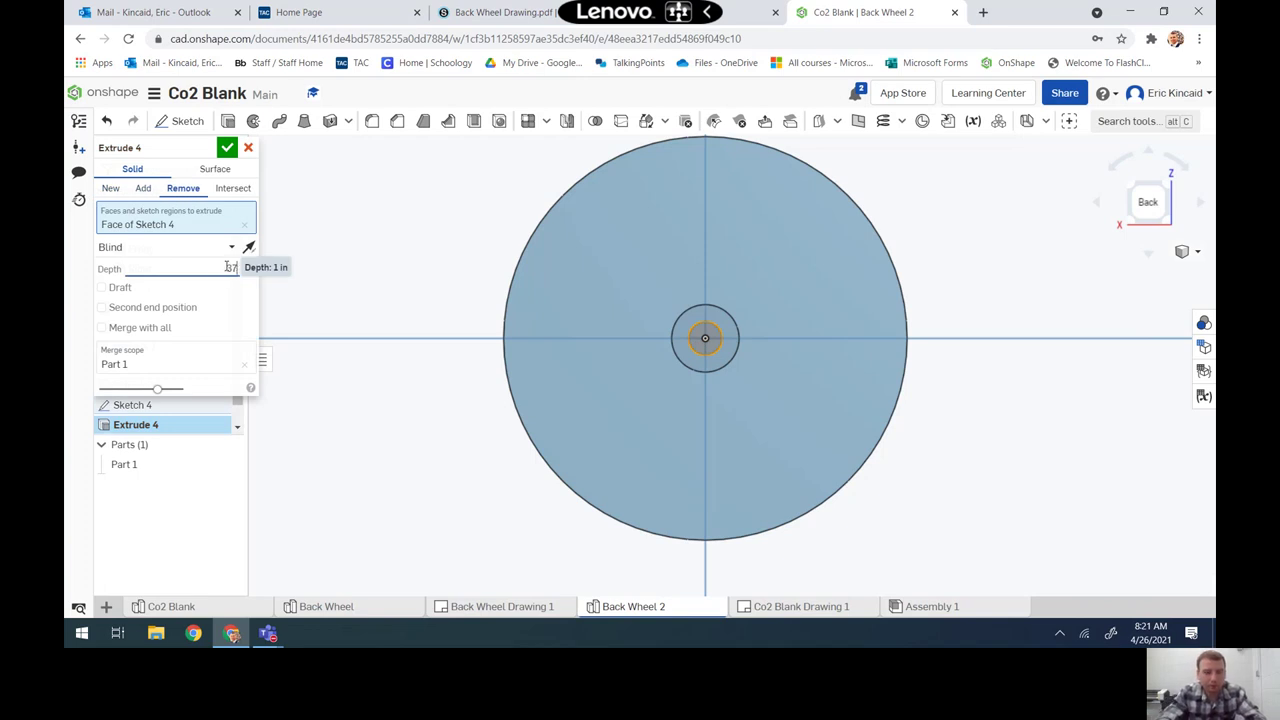
{"action": "type", "text": "/8"}
{"action": "key", "text": "Return"}
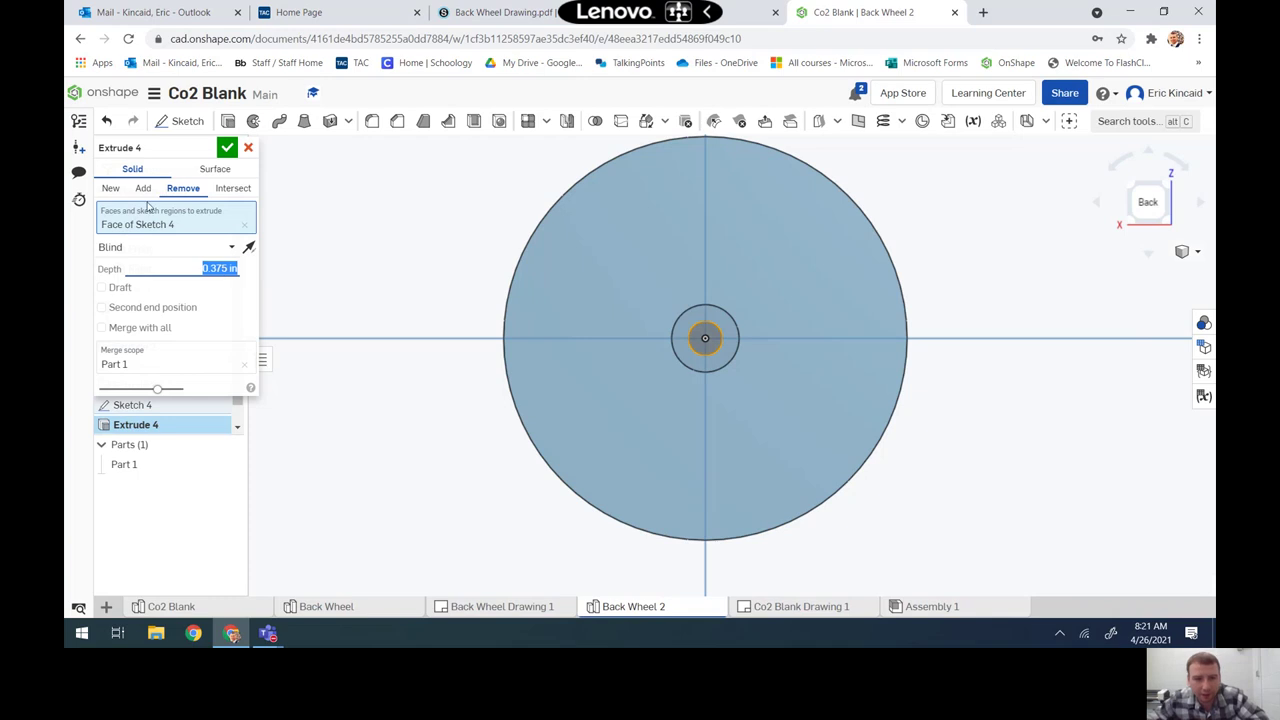
{"action": "left_click", "coordinate": [227, 147]}
{"action": "right_click_drag", "start_coordinate": [491, 393], "coordinate": [663, 409]}
- From a zoomed front view, start Sketch 5 on the recessed inner face of Extrude 2
{"action": "key", "text": "shift+1"}
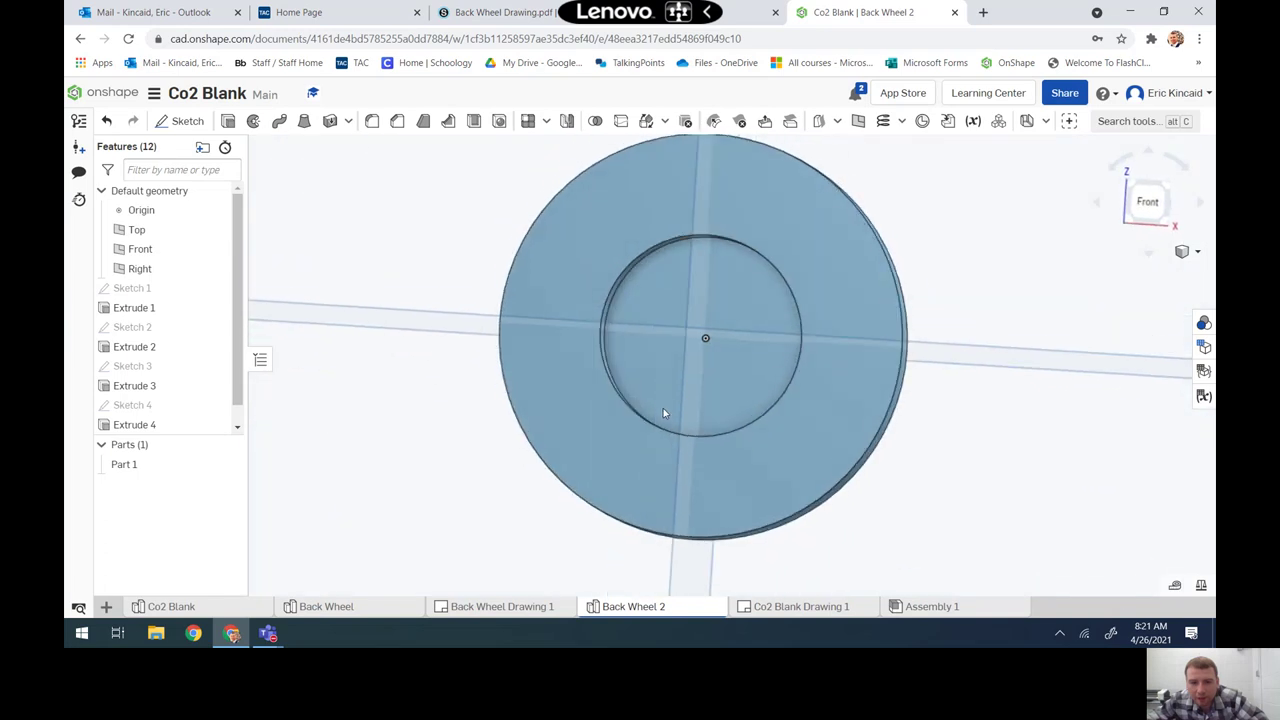
{"action": "left_click", "coordinate": [1148, 203]}
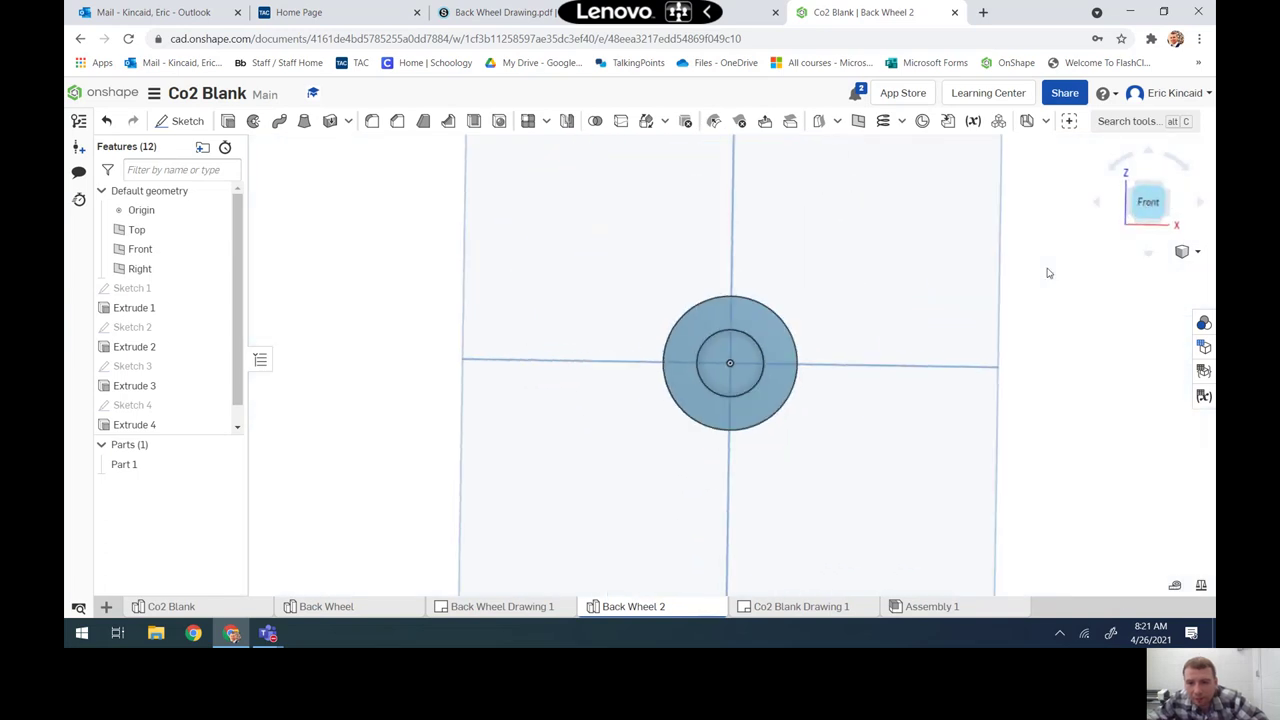
{"action": "scroll", "coordinate": [740, 378], "scroll_direction": "up", "scroll_amount": 5}
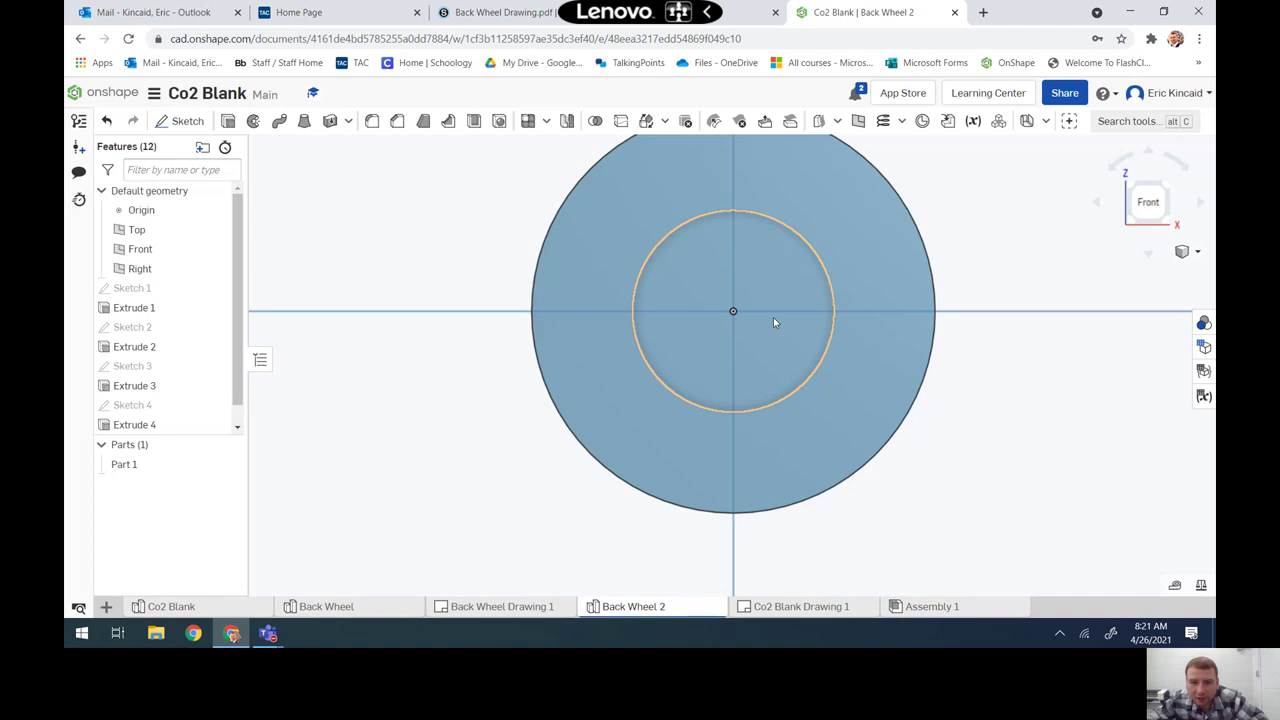
{"action": "scroll", "coordinate": [778, 340], "scroll_direction": "up", "scroll_amount": 2}
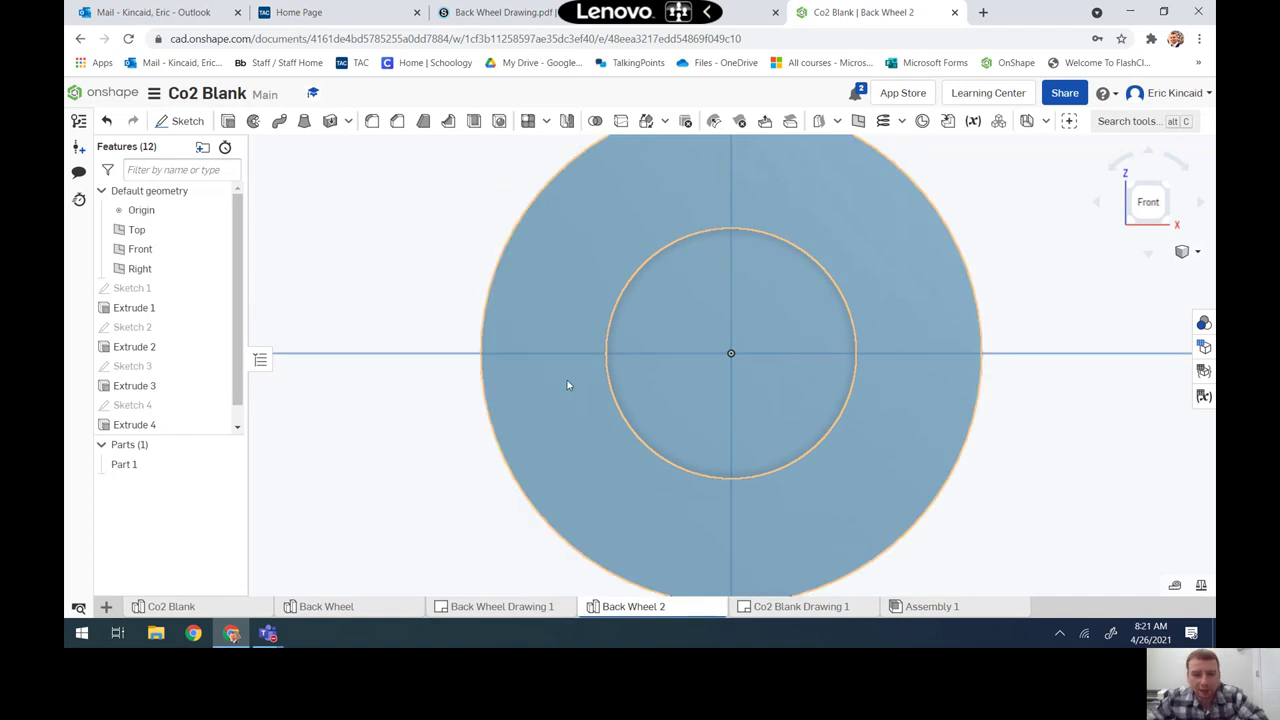
{"action": "left_click", "coordinate": [181, 121]}
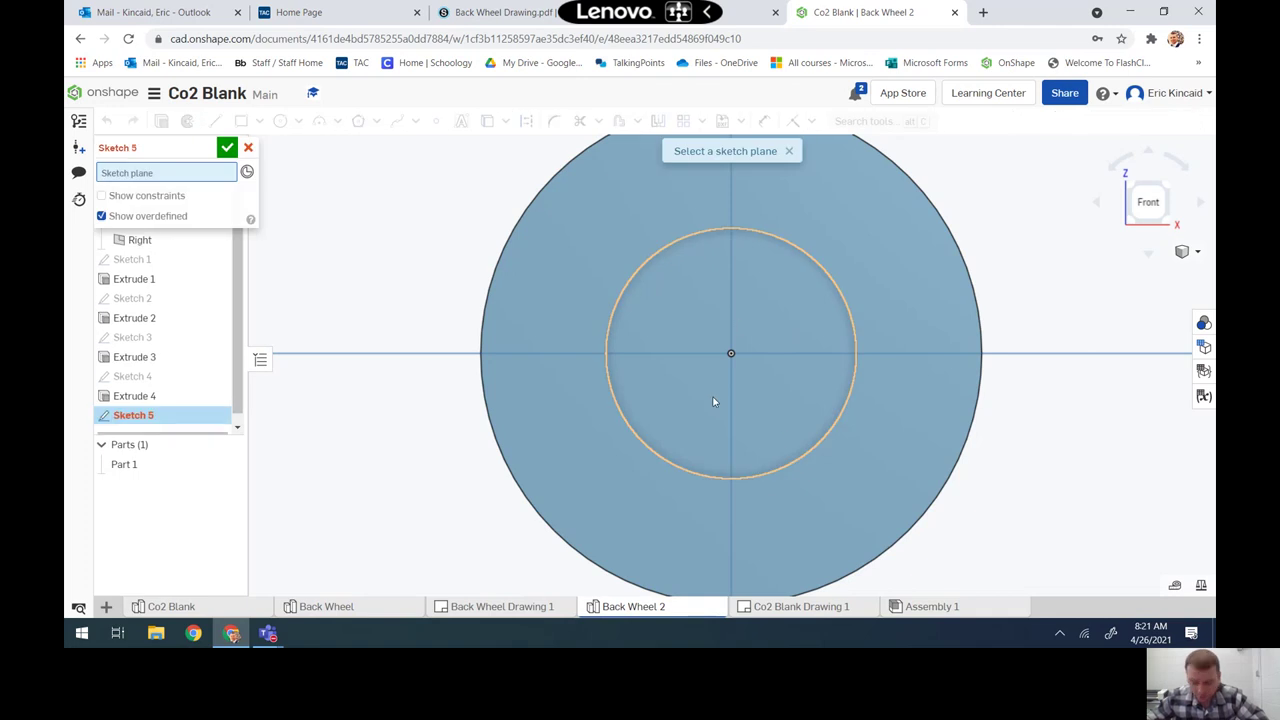
{"action": "left_click", "coordinate": [716, 400]}
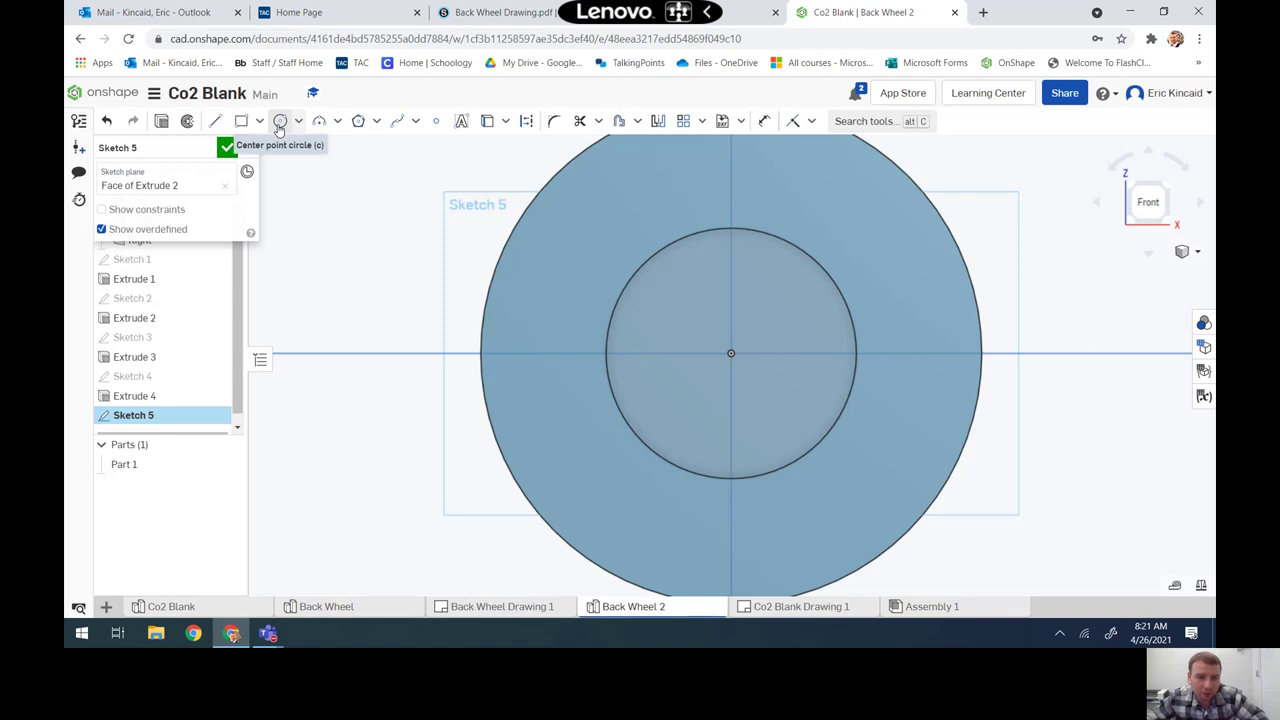
{"action": "left_click", "coordinate": [280, 124]}
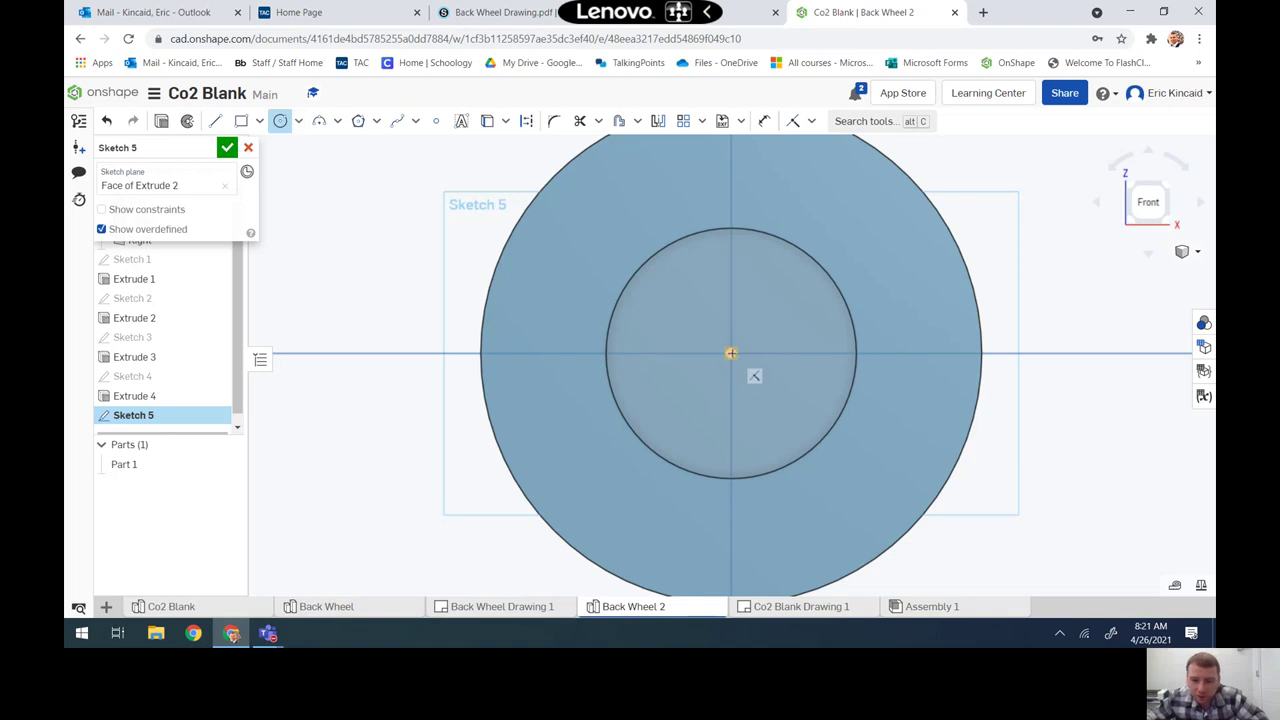
- Draw a 1/8 in diameter circle above the wheel centre
{"action": "left_click", "coordinate": [742, 301]}
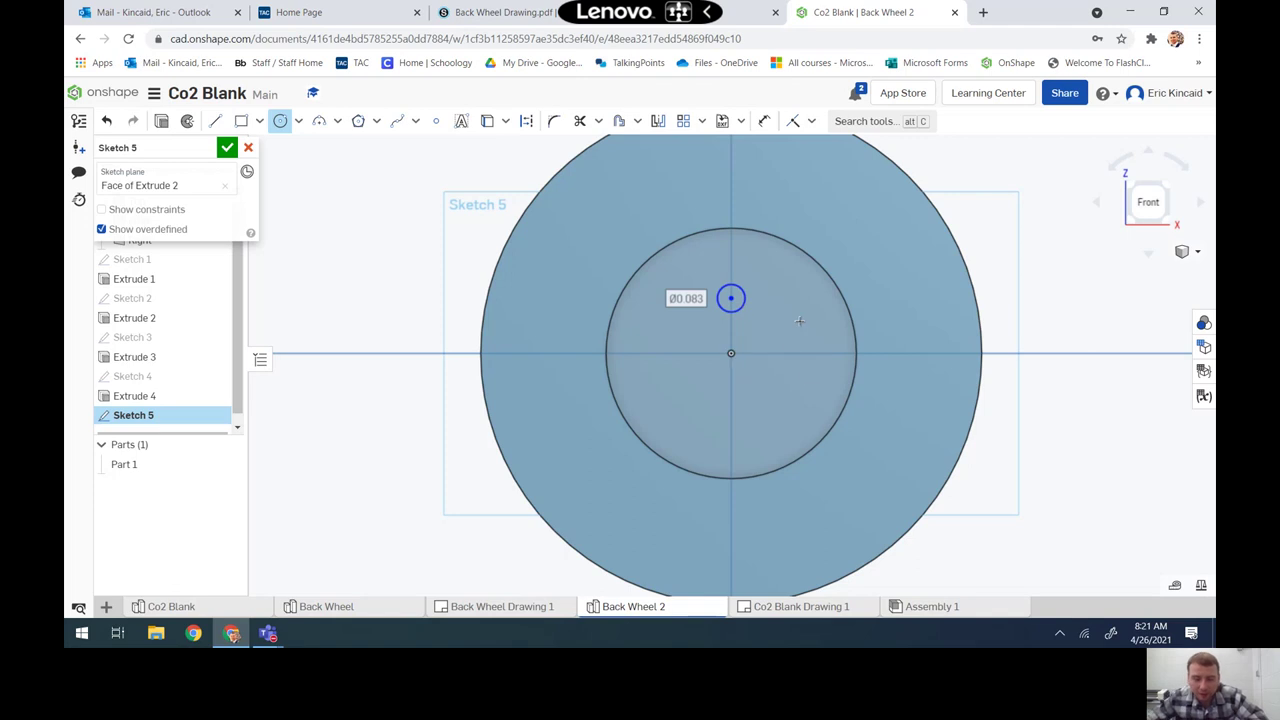
{"action": "type", "text": "1/8"}
{"action": "key", "text": "Return"}
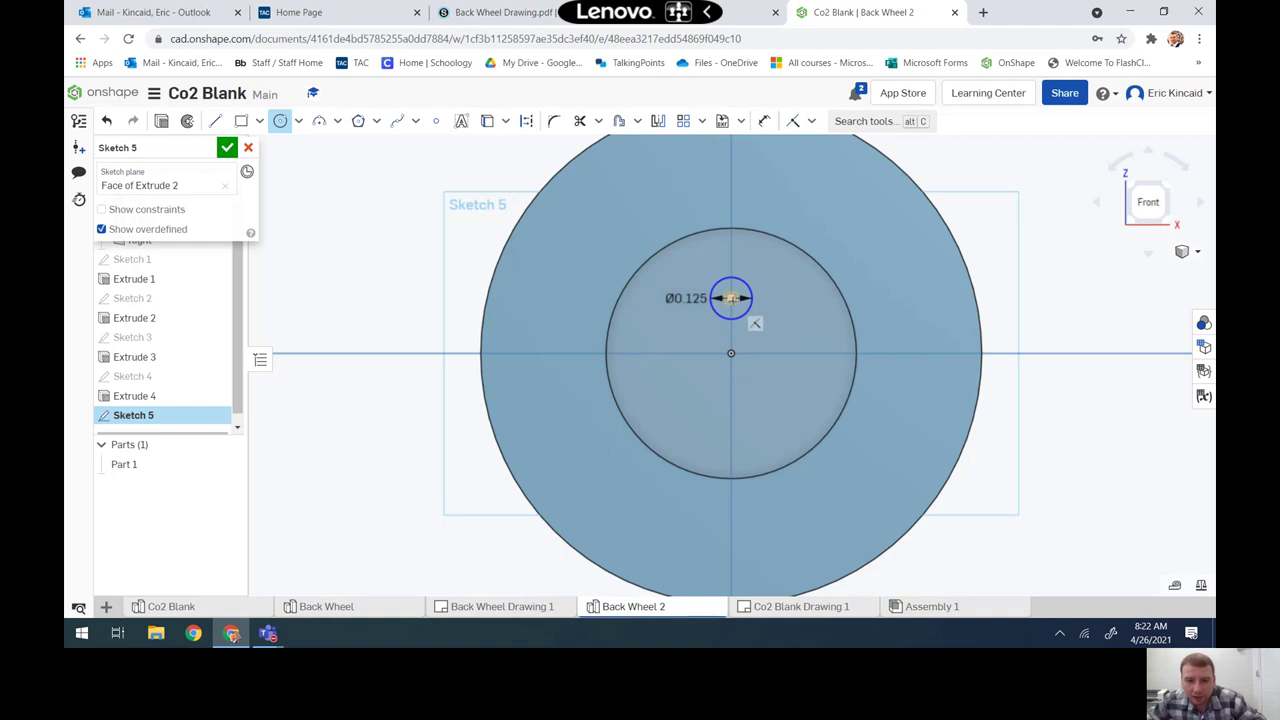
{"action": "left_click", "coordinate": [731, 297]}
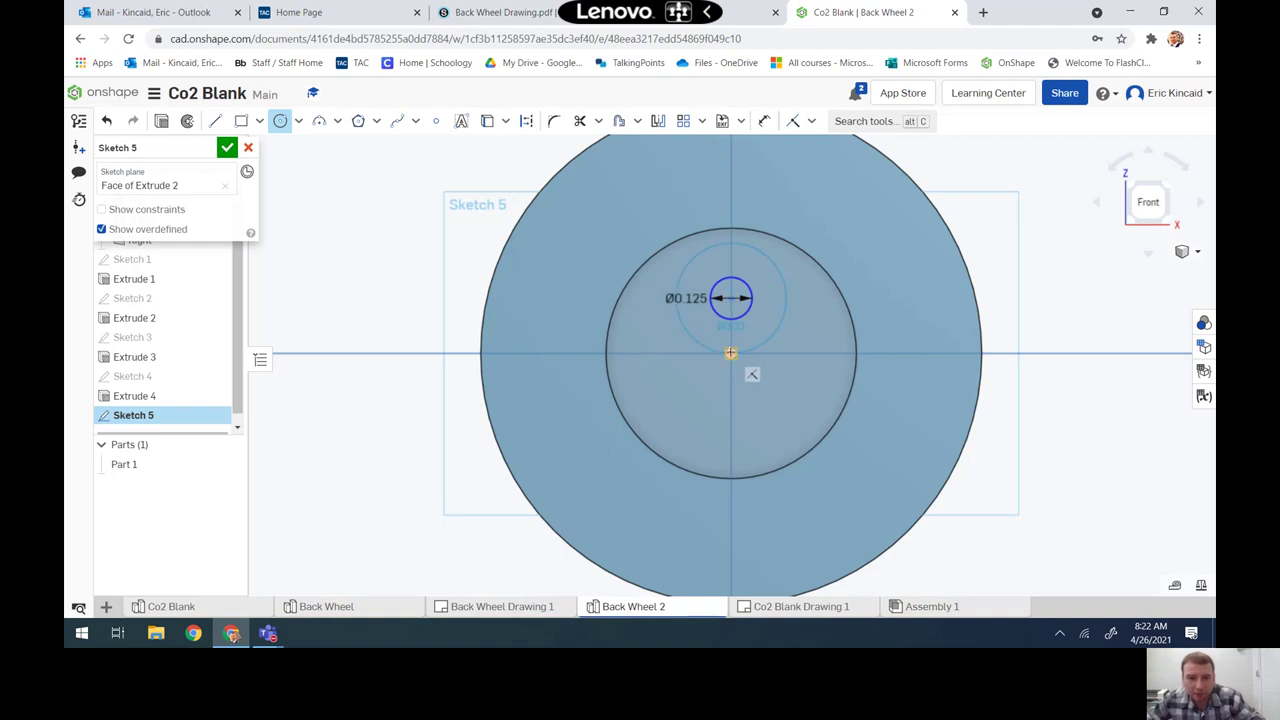
{"action": "key", "text": "Escape"}
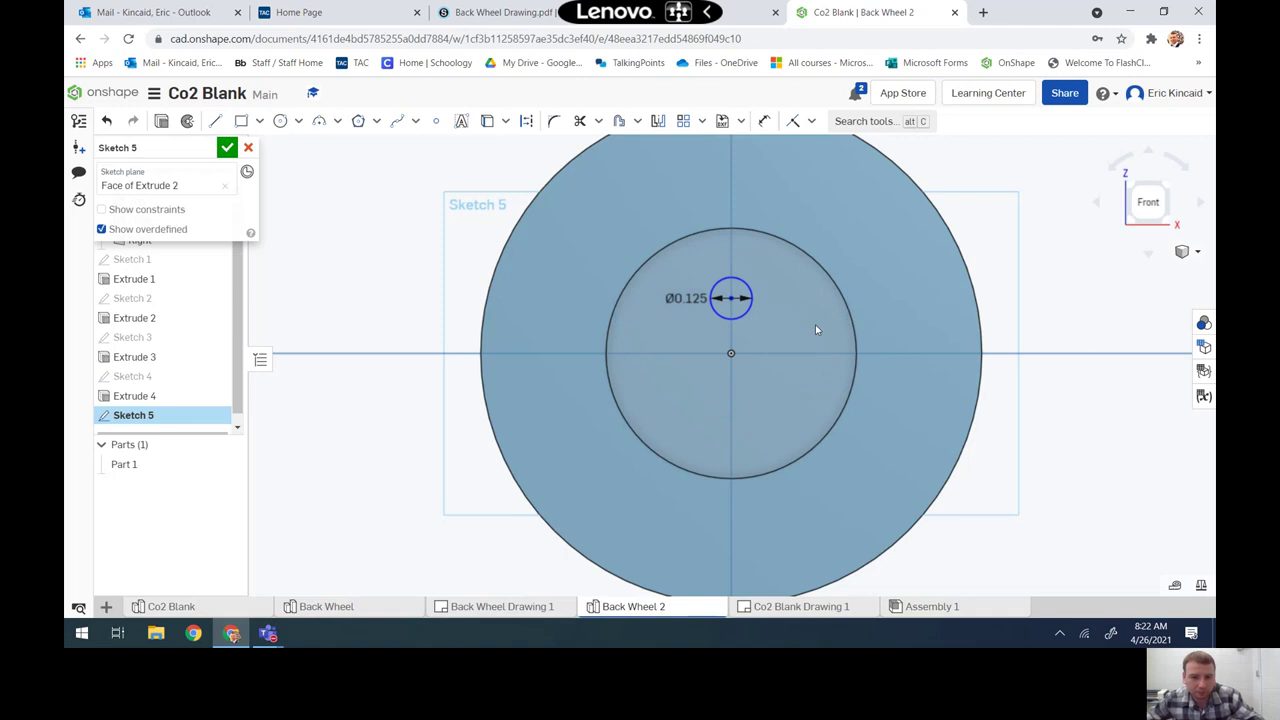
- Dimension the circle's centre 0.188 in (3/16) above the wheel centre
{"action": "left_click", "coordinate": [735, 304]}
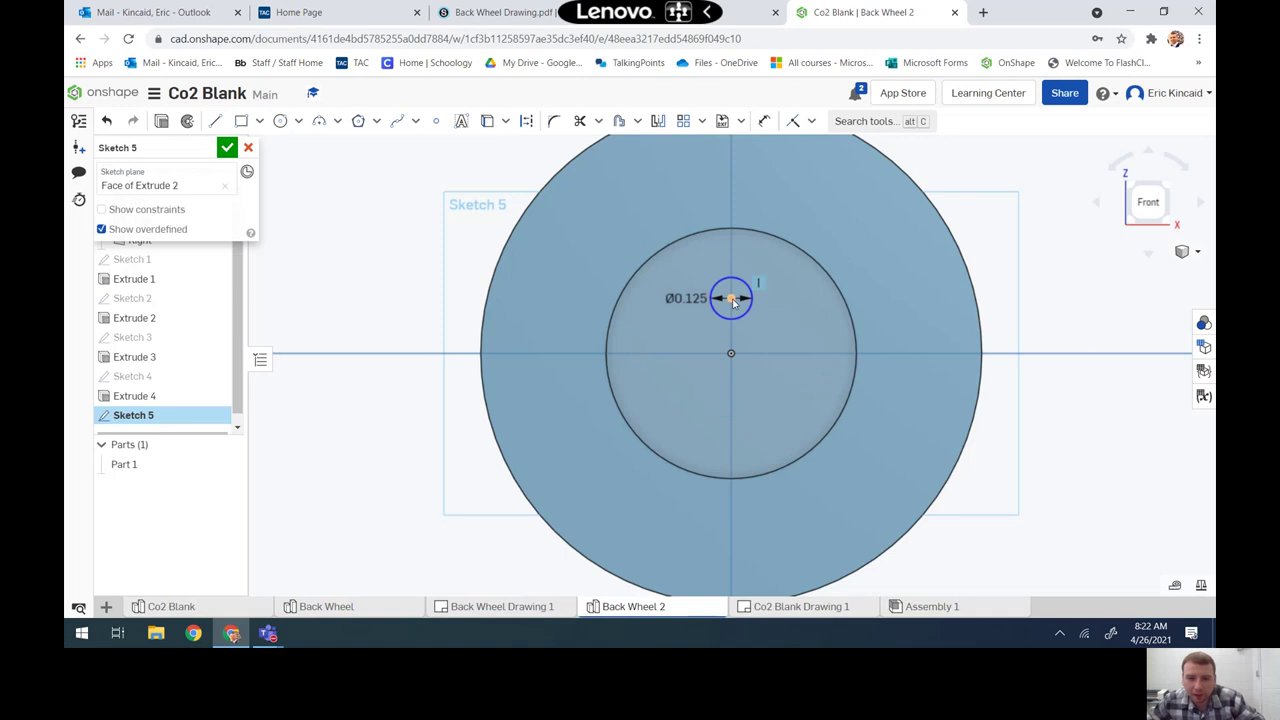
{"action": "left_click", "coordinate": [733, 353]}
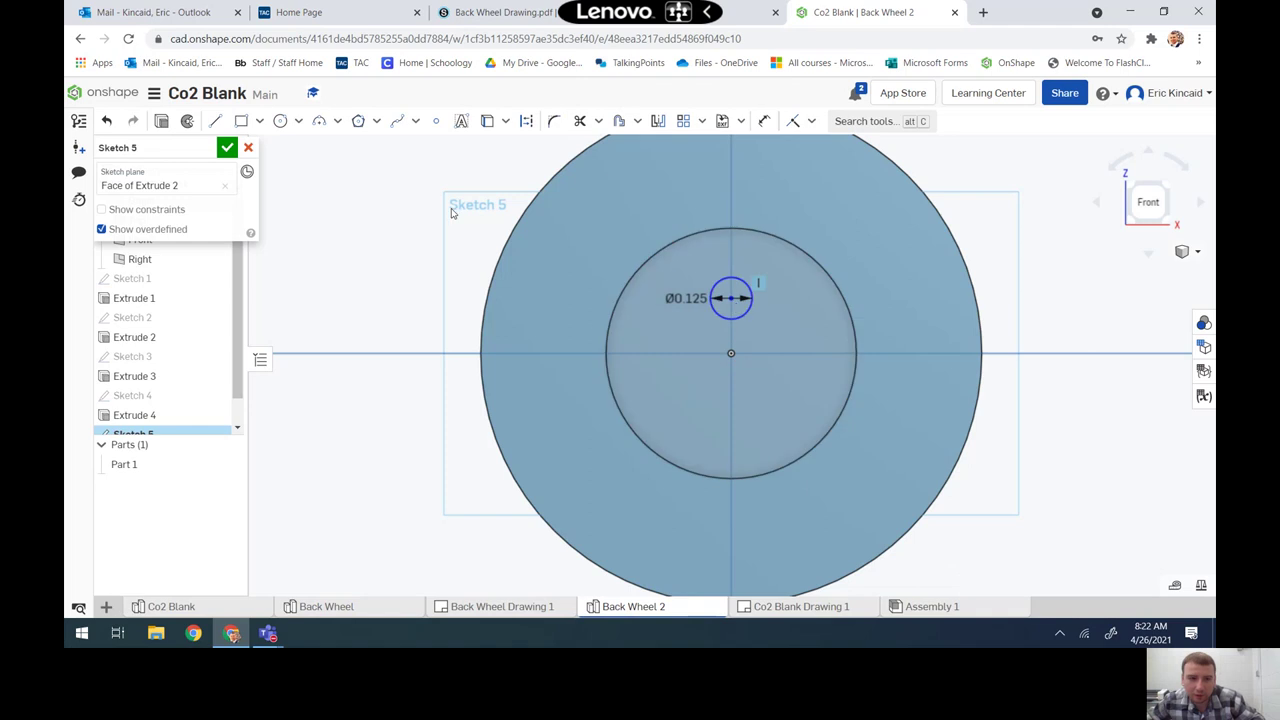
{"action": "left_click", "coordinate": [764, 121]}
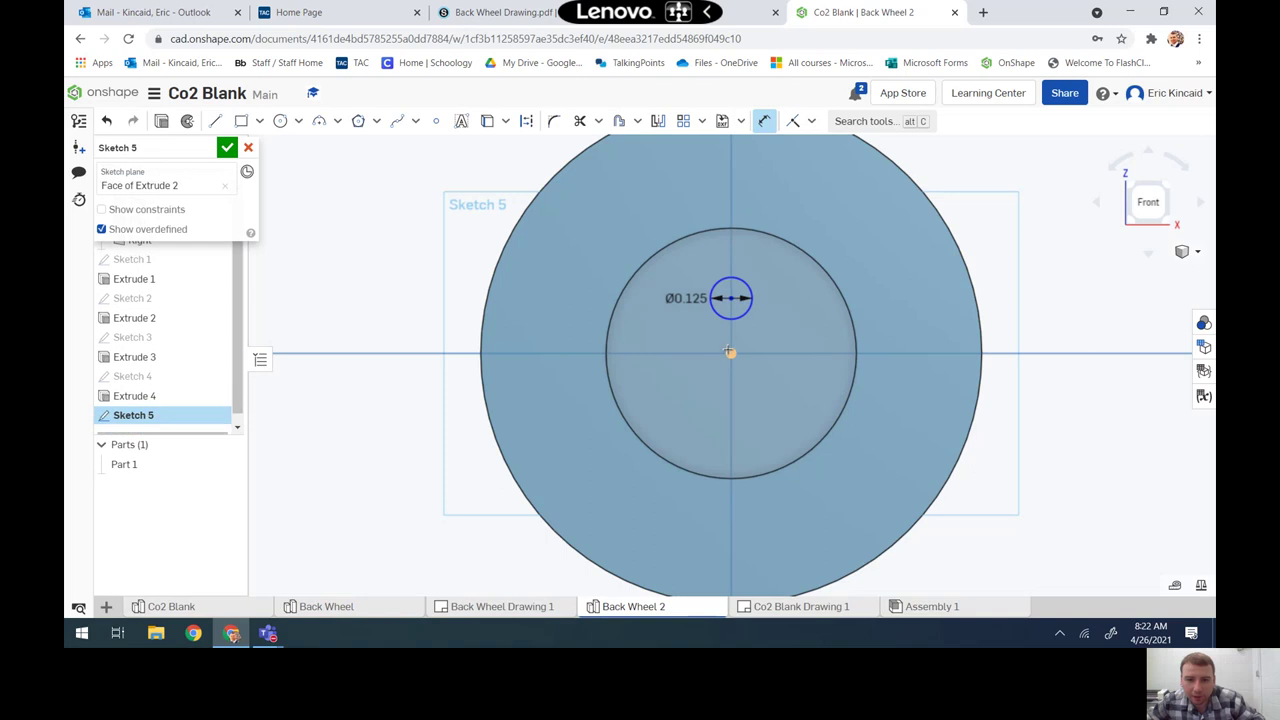
{"action": "left_click", "coordinate": [730, 353]}
{"action": "left_click", "coordinate": [700, 345]}
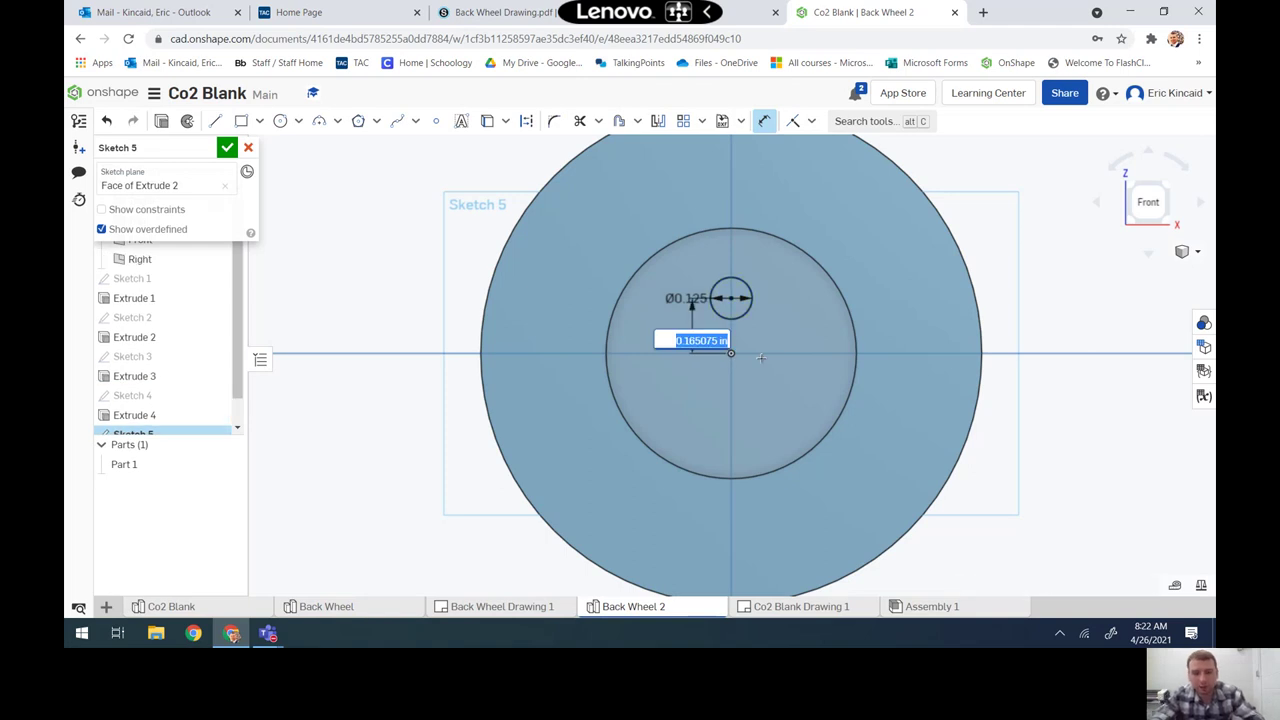
{"action": "type", "text": ".165"}
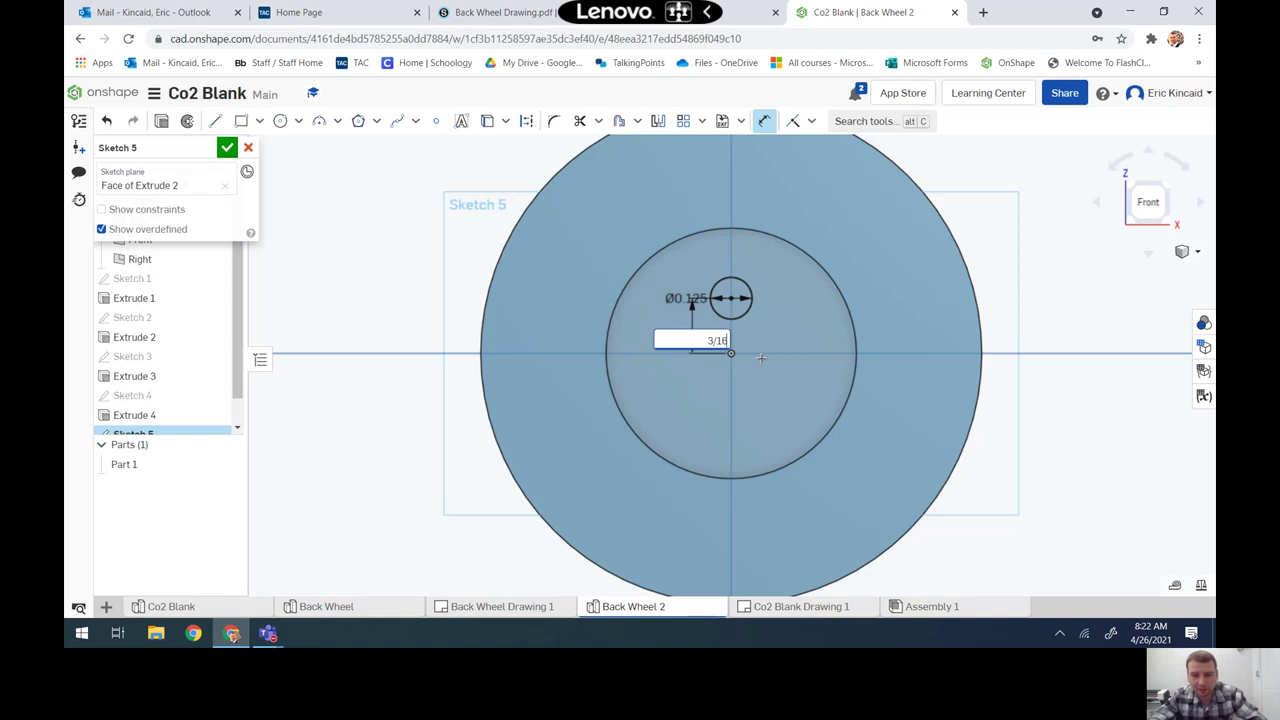
{"action": "key", "text": "Return"}
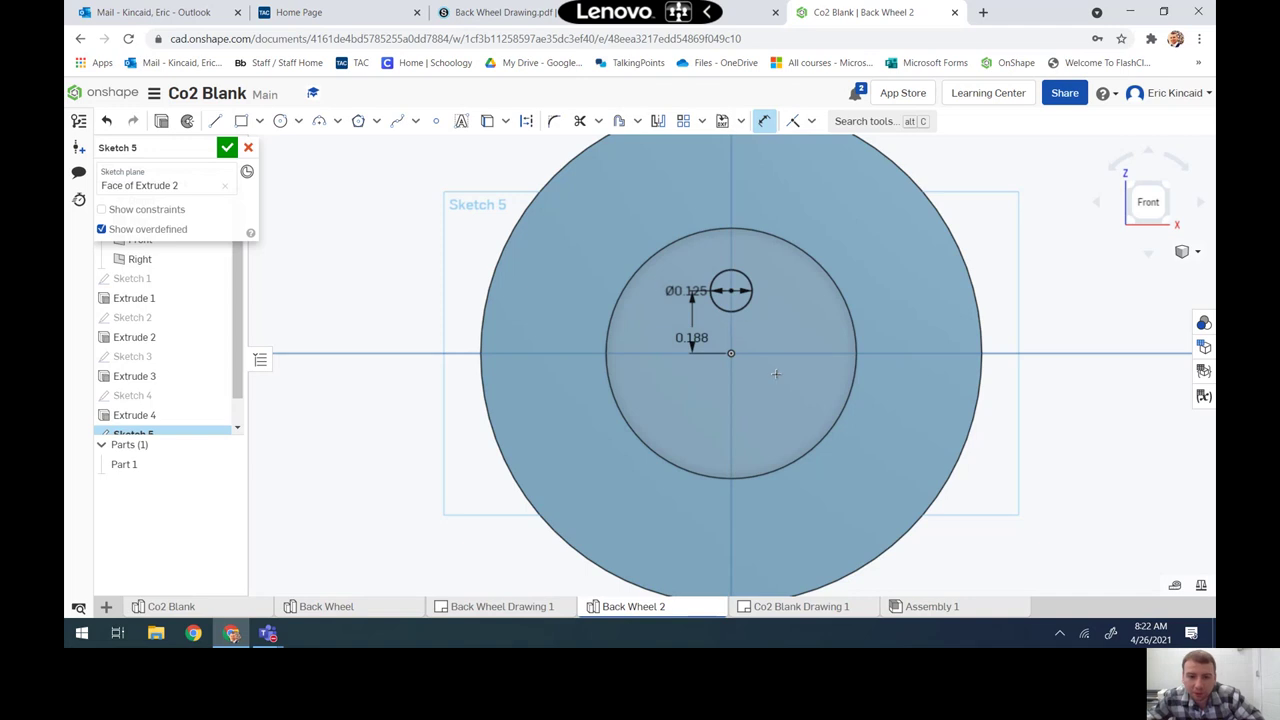
{"action": "left_click_drag", "start_coordinate": [686, 291], "coordinate": [692, 252]}
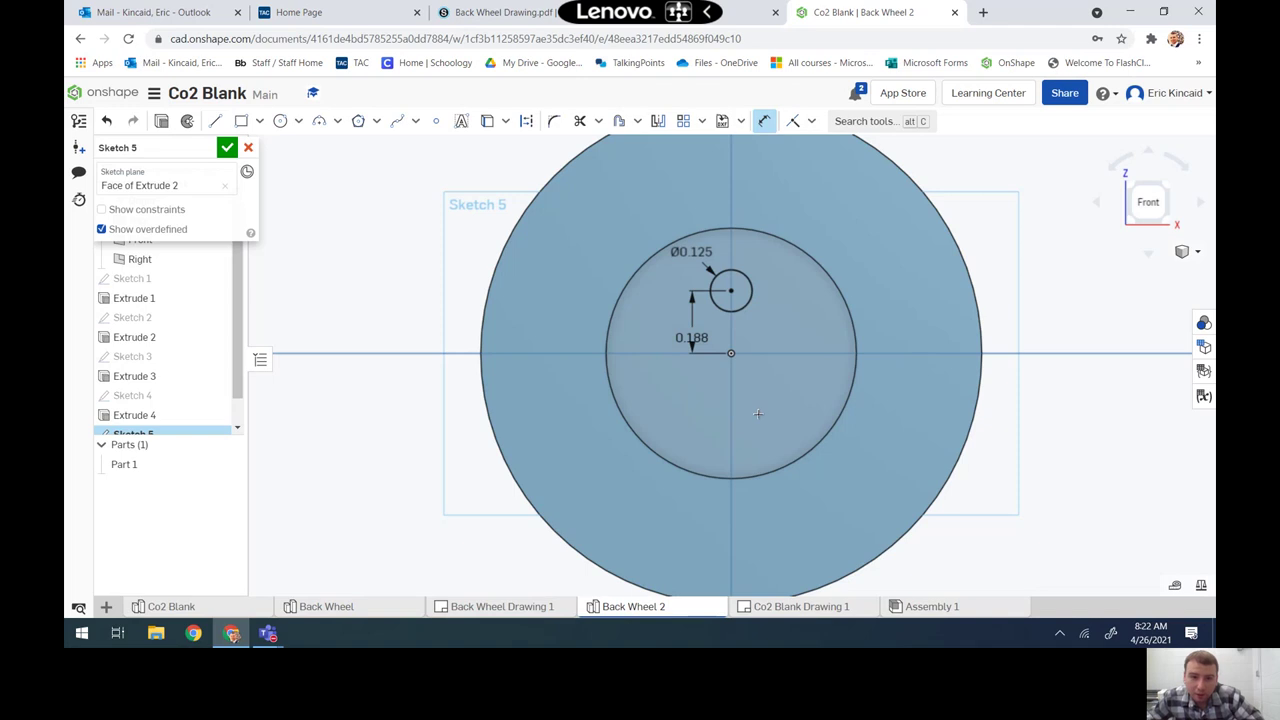
- Circular-pattern the Ø0.125 circle into 8 copies around the wheel centre and finish Sketch 5
{"action": "left_click", "coordinate": [702, 121]}
{"action": "left_click", "coordinate": [717, 172]}
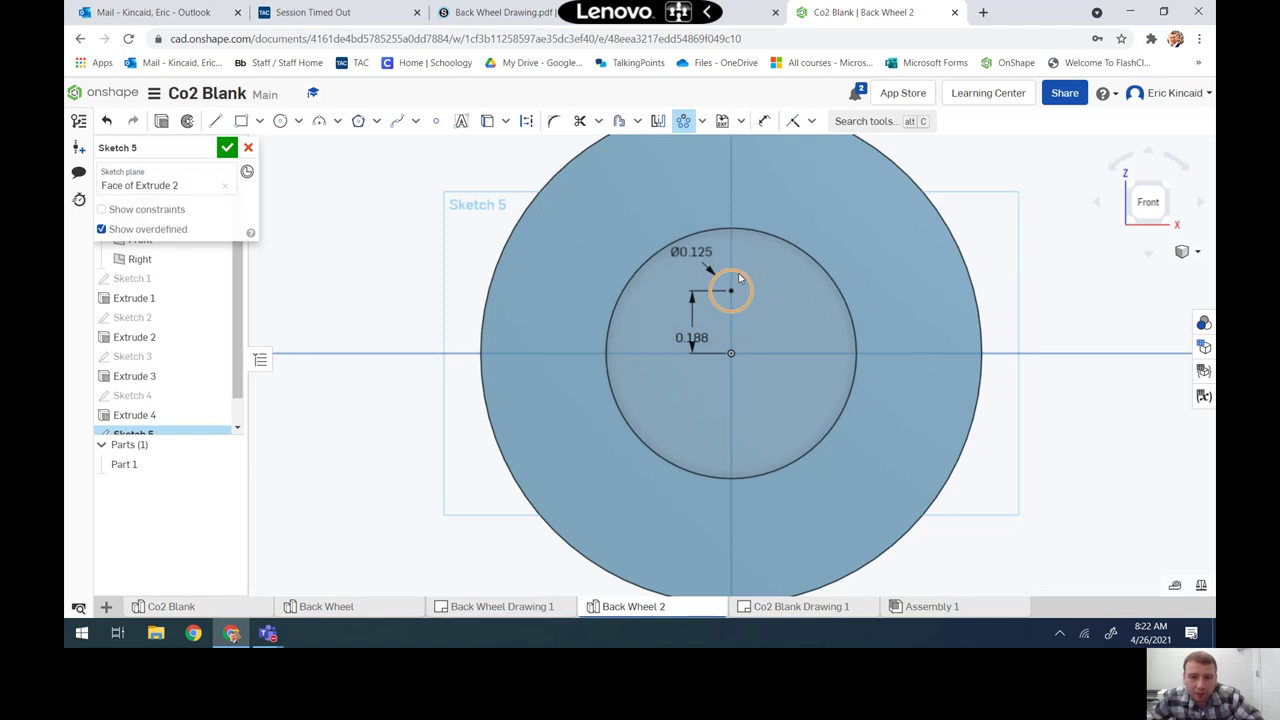
{"action": "left_click", "coordinate": [740, 278]}
{"action": "left_click_drag", "start_coordinate": [709, 413], "coordinate": [732, 268]}
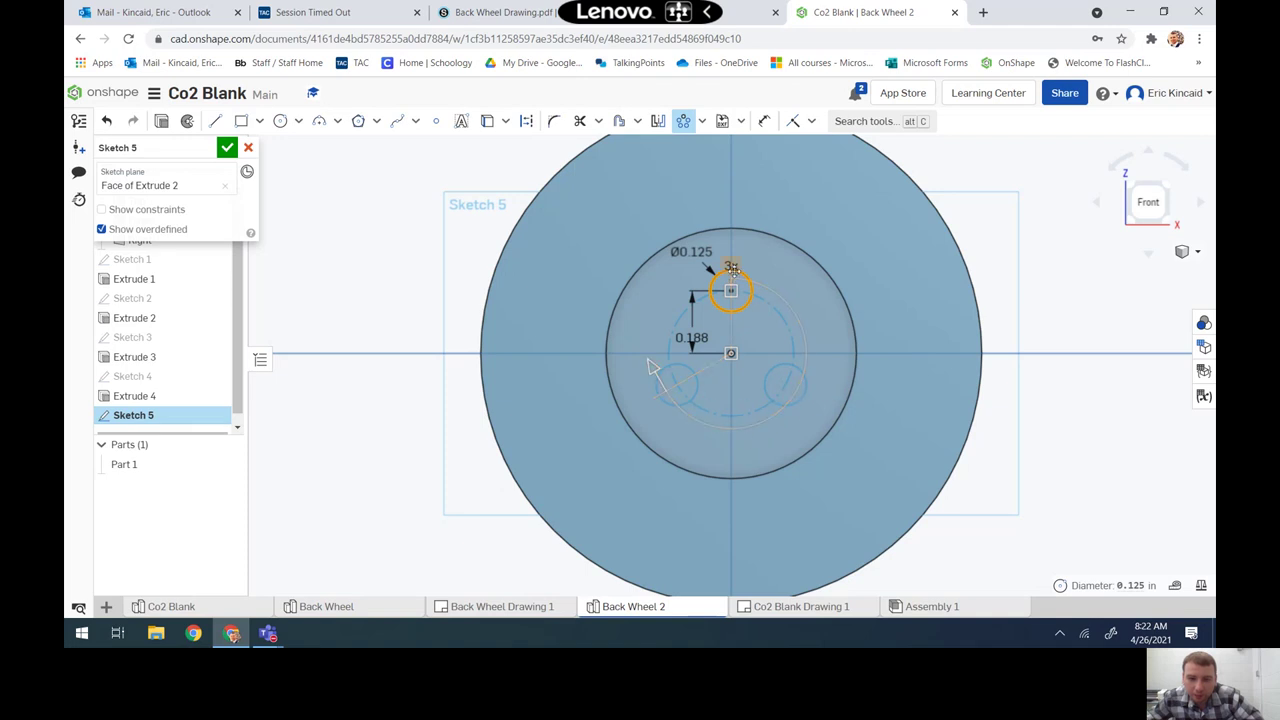
{"action": "left_click", "coordinate": [762, 258]}
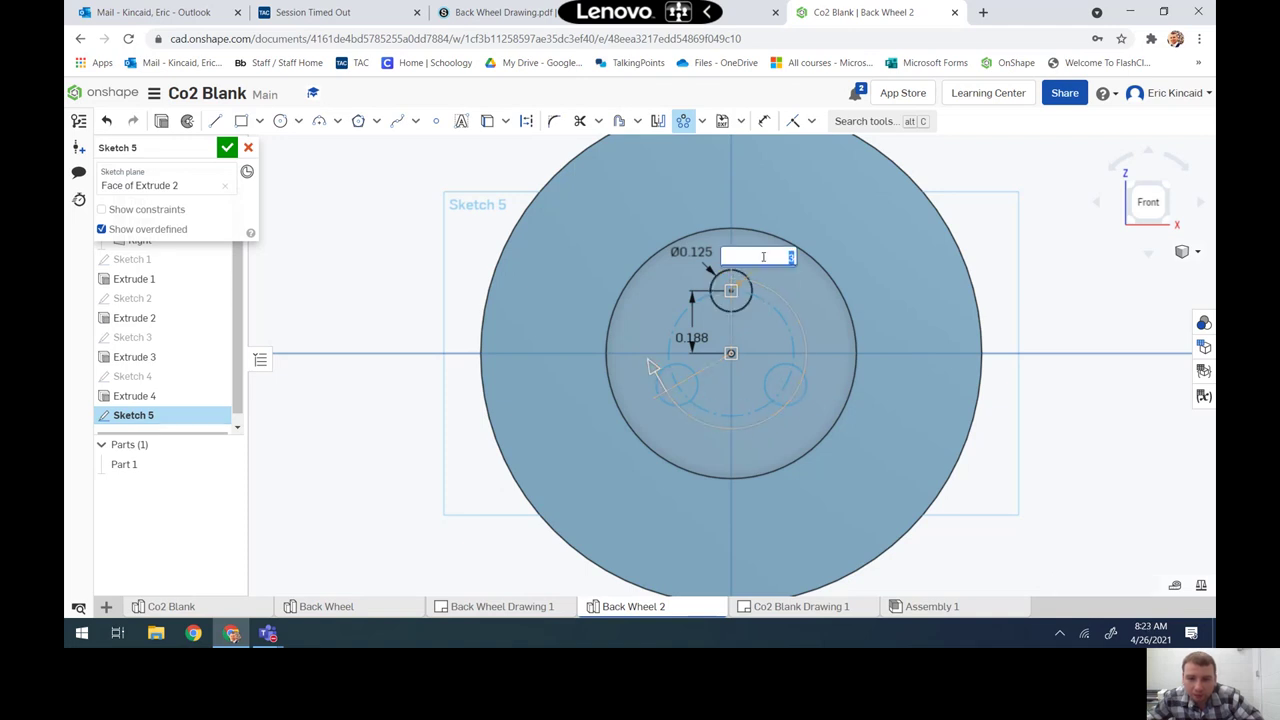
{"action": "type", "text": "8"}
{"action": "key", "text": "Return"}
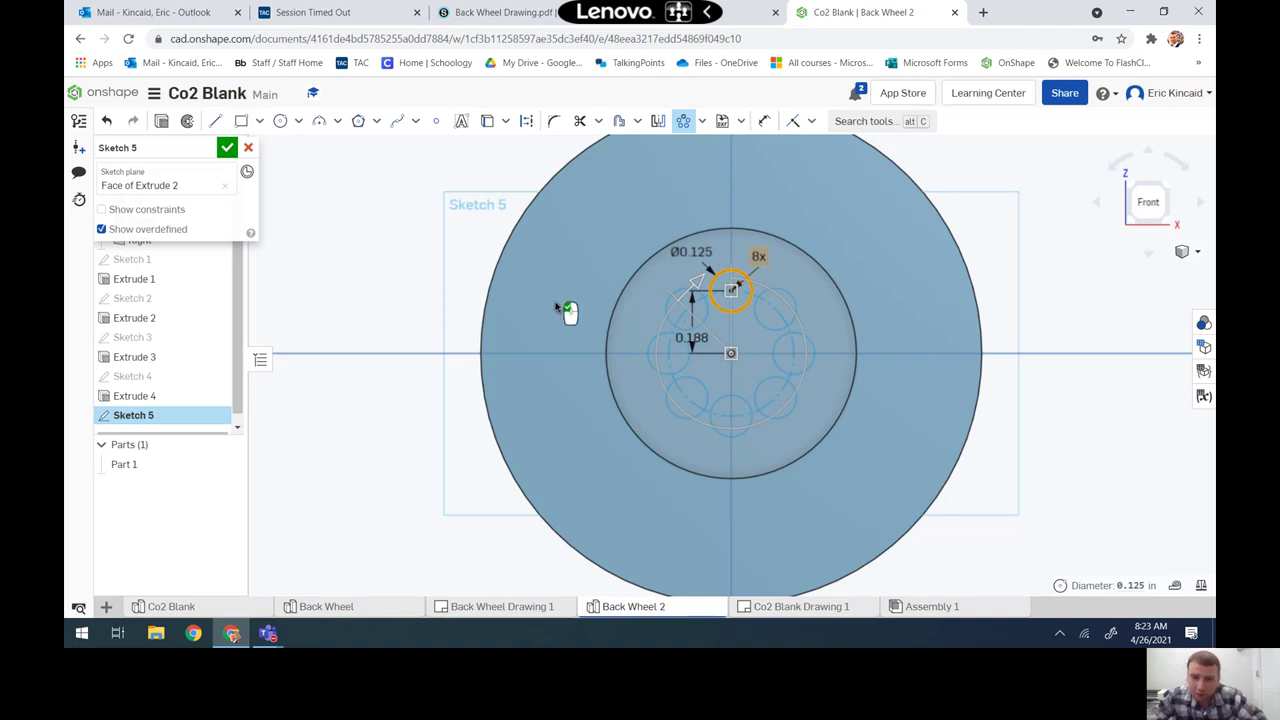
{"action": "left_click", "coordinate": [757, 376]}
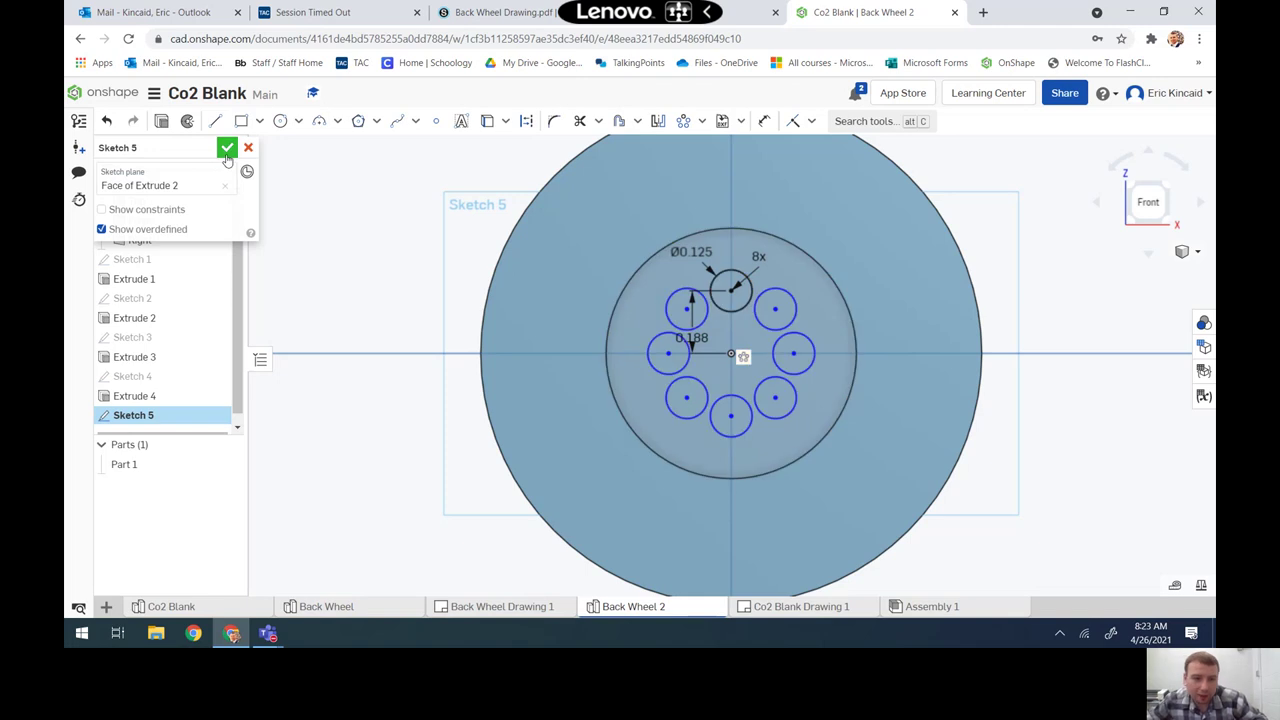
{"action": "left_click", "coordinate": [227, 149]}
- Extrude-remove all eight hole circles Through all to pierce the hub
{"action": "left_click", "coordinate": [228, 123]}
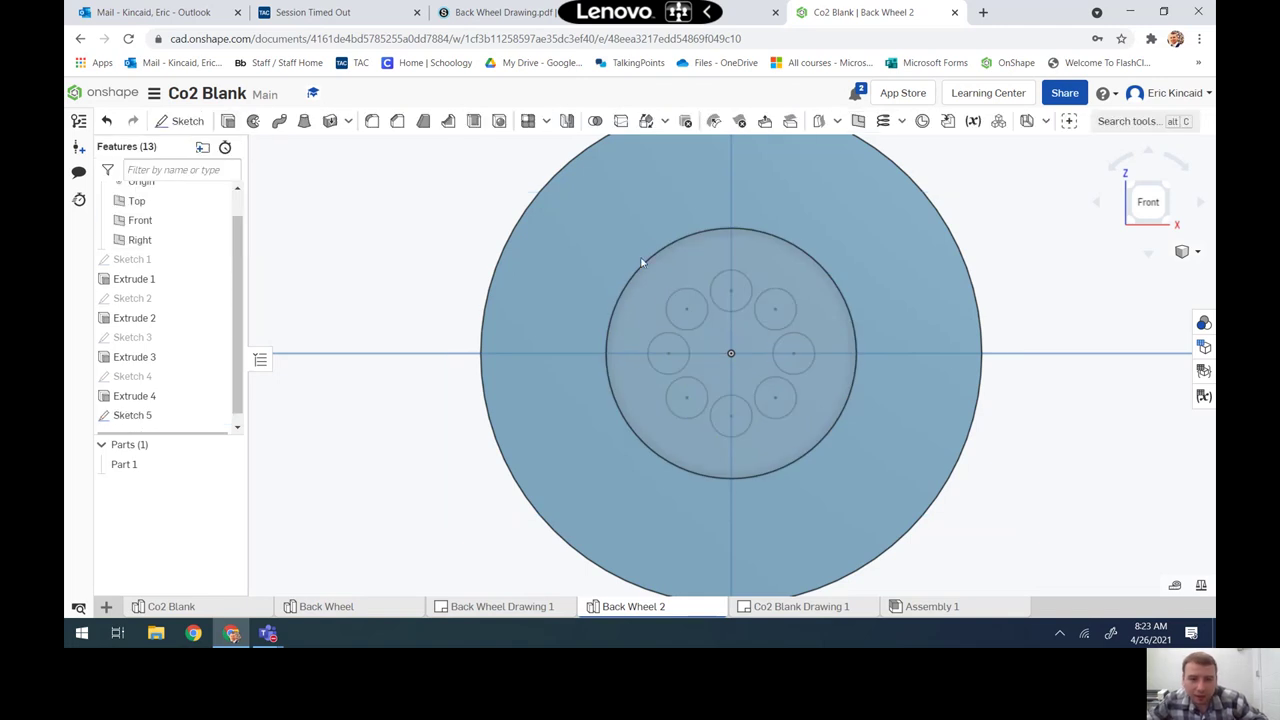
{"action": "left_click", "coordinate": [738, 291]}
{"action": "left_click", "coordinate": [686, 308]}
{"action": "left_click", "coordinate": [672, 354]}
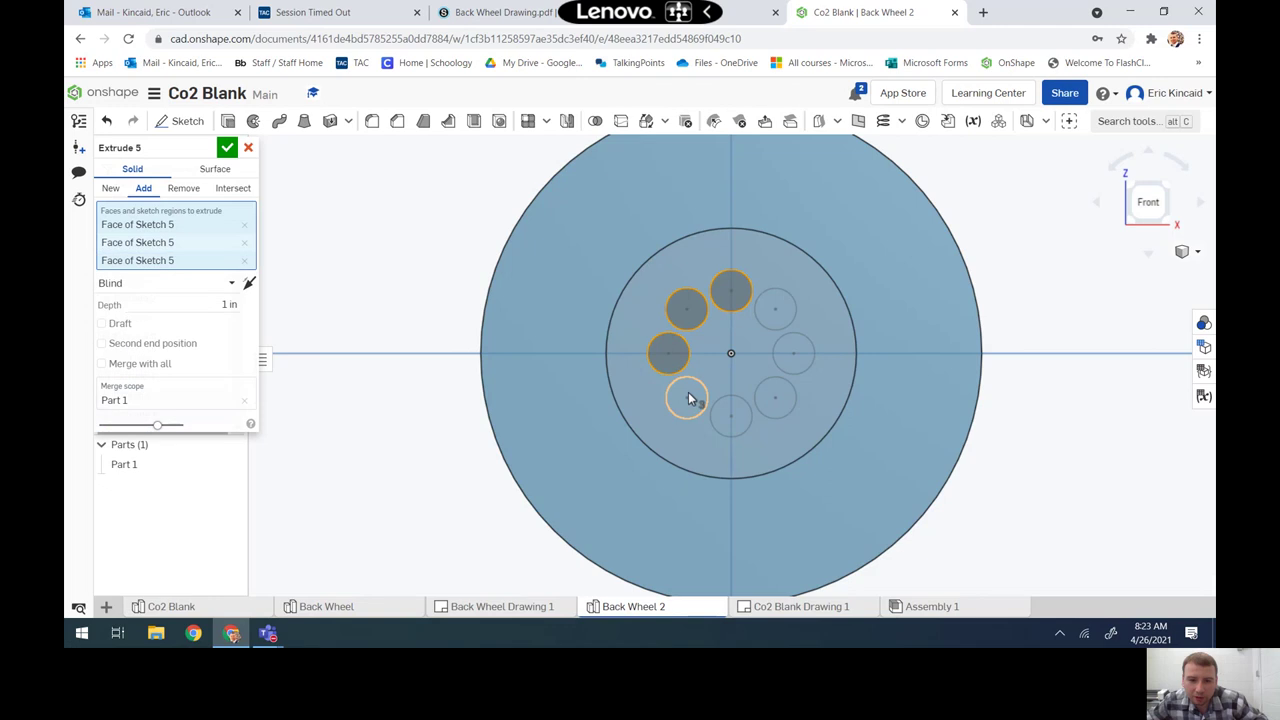
{"action": "left_click", "coordinate": [688, 398]}
{"action": "left_click", "coordinate": [736, 420]}
{"action": "left_click", "coordinate": [787, 406]}
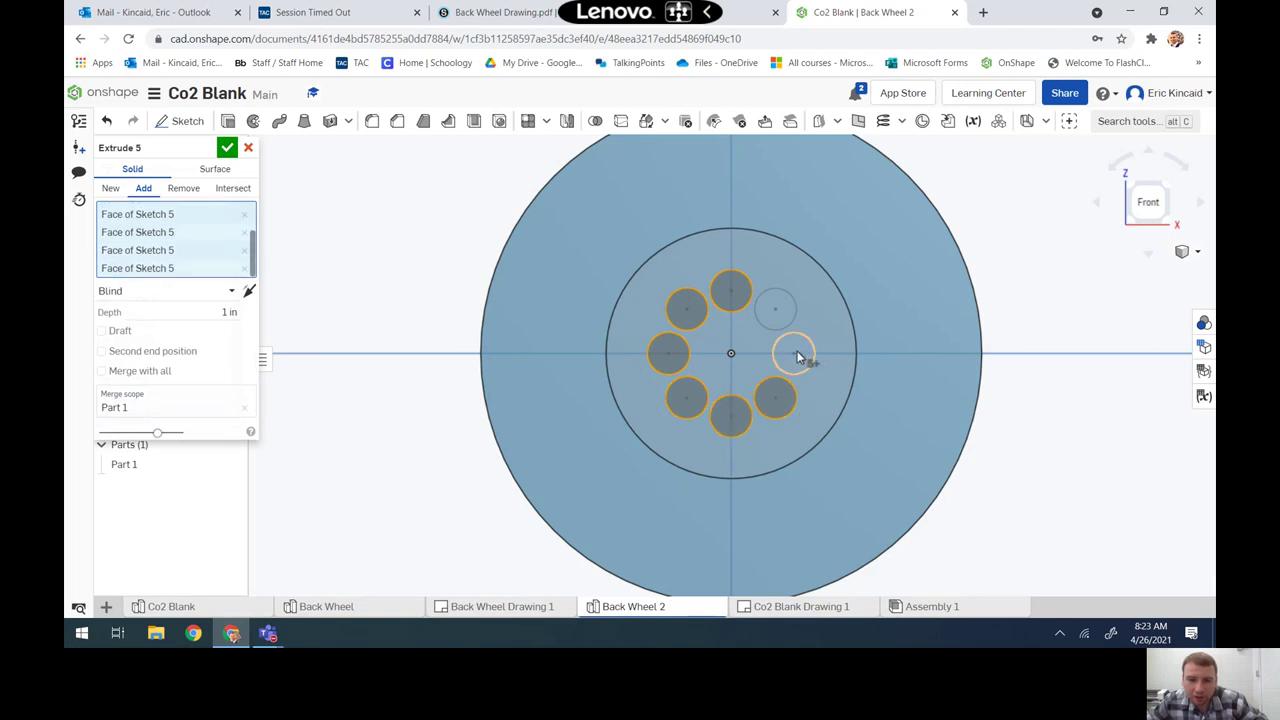
{"action": "left_click", "coordinate": [797, 356]}
{"action": "left_click", "coordinate": [776, 310]}
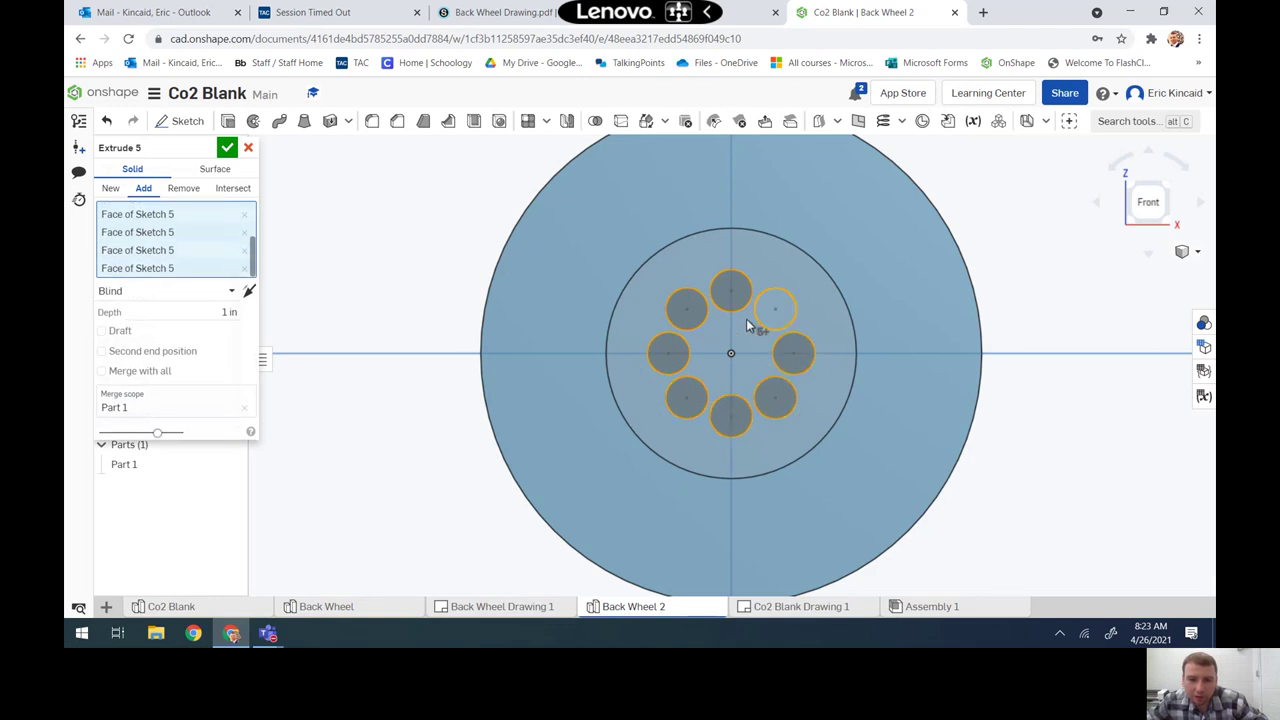
{"action": "left_click", "coordinate": [229, 291]}
{"action": "left_click", "coordinate": [133, 431]}
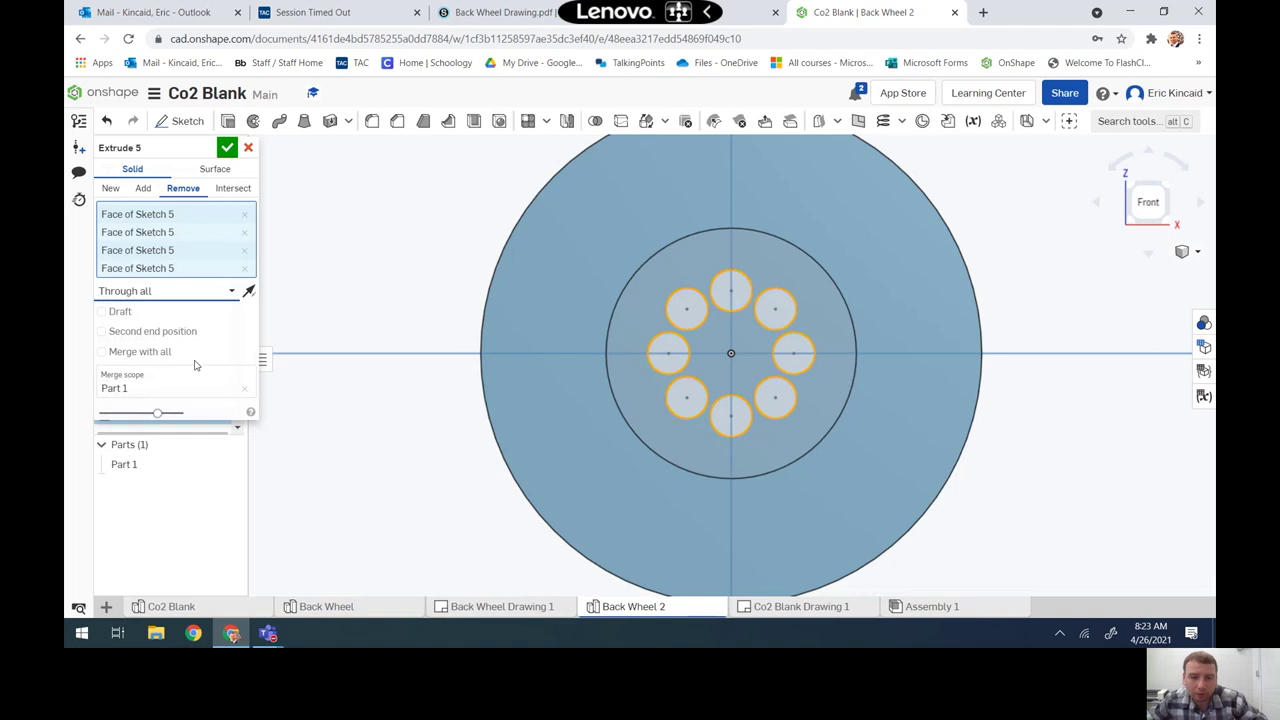
{"action": "left_click", "coordinate": [227, 147]}
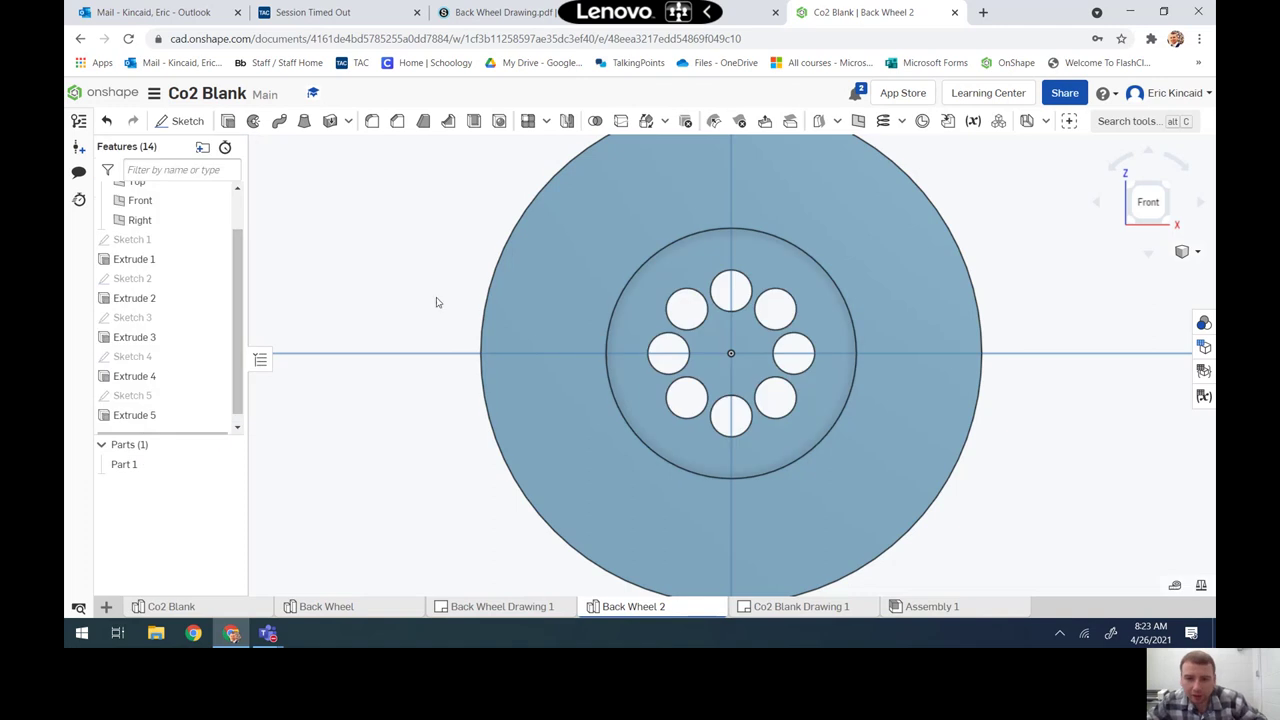
{"action": "left_click", "coordinate": [150, 200]}
- On the recessed hub face, sketch a 1/8 in circle centred on the wheel's axis
{"action": "left_click", "coordinate": [187, 121]}
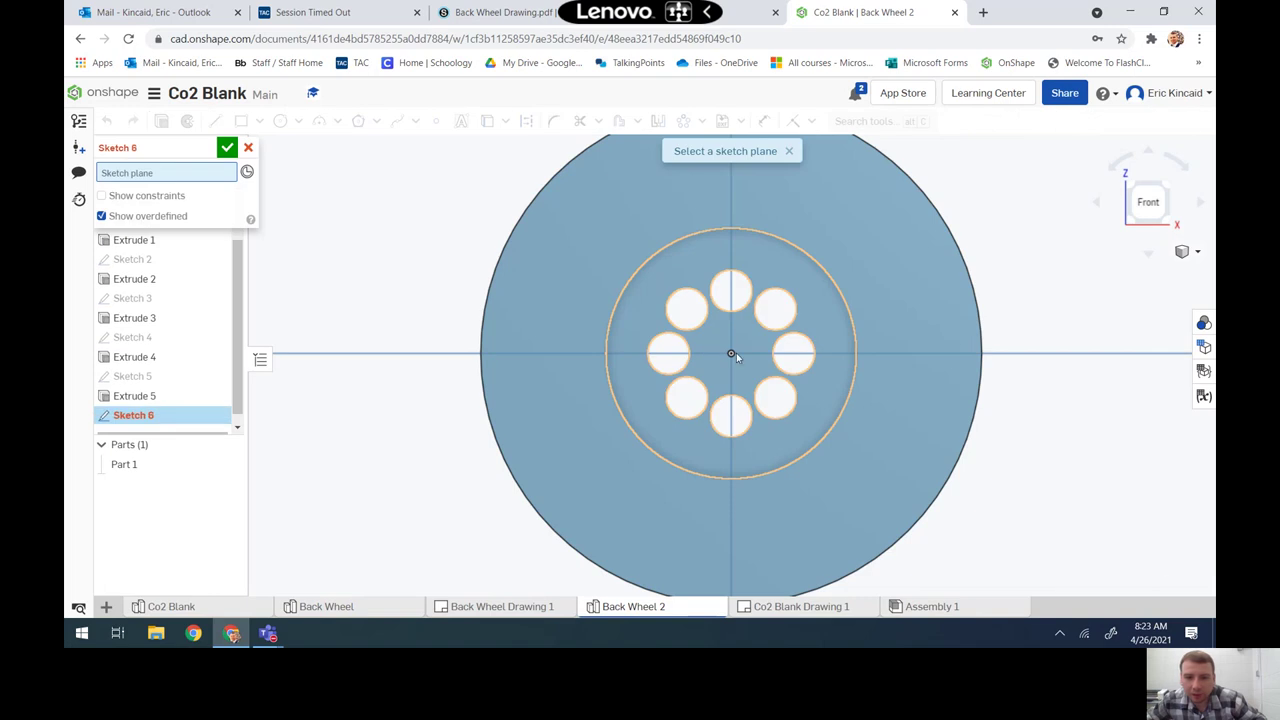
{"action": "left_click", "coordinate": [745, 342]}
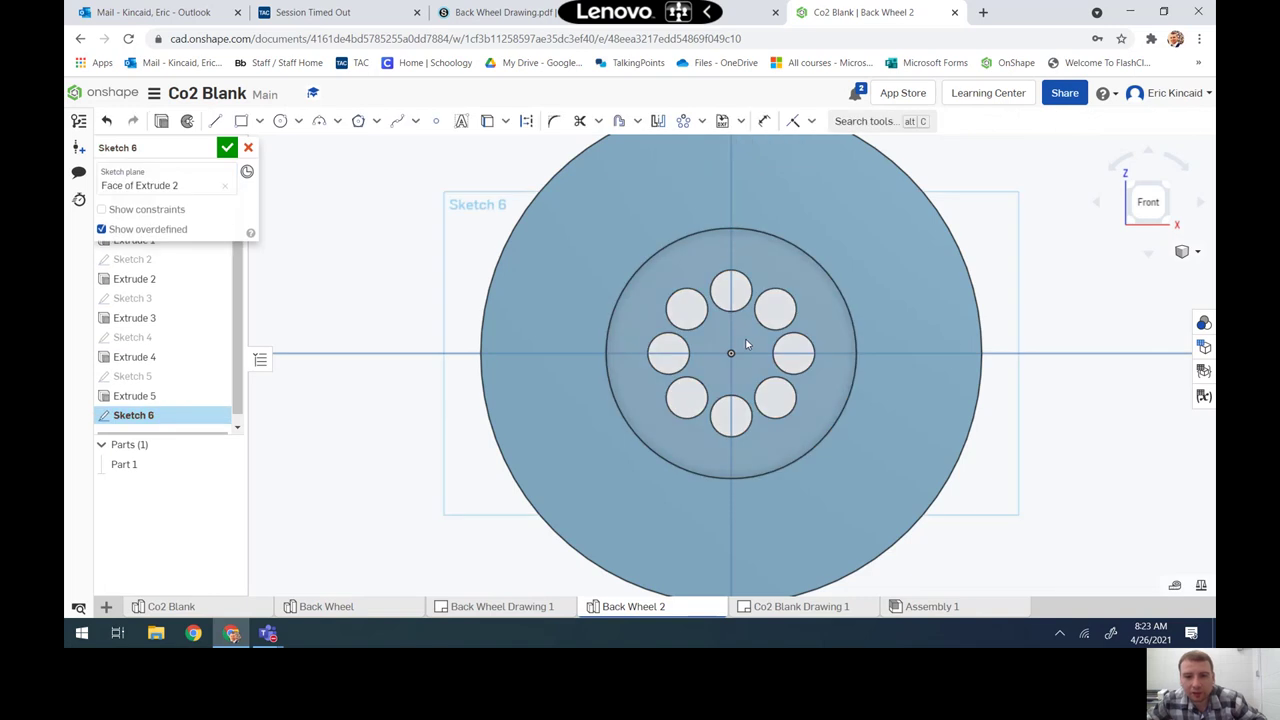
{"action": "left_click", "coordinate": [281, 121]}
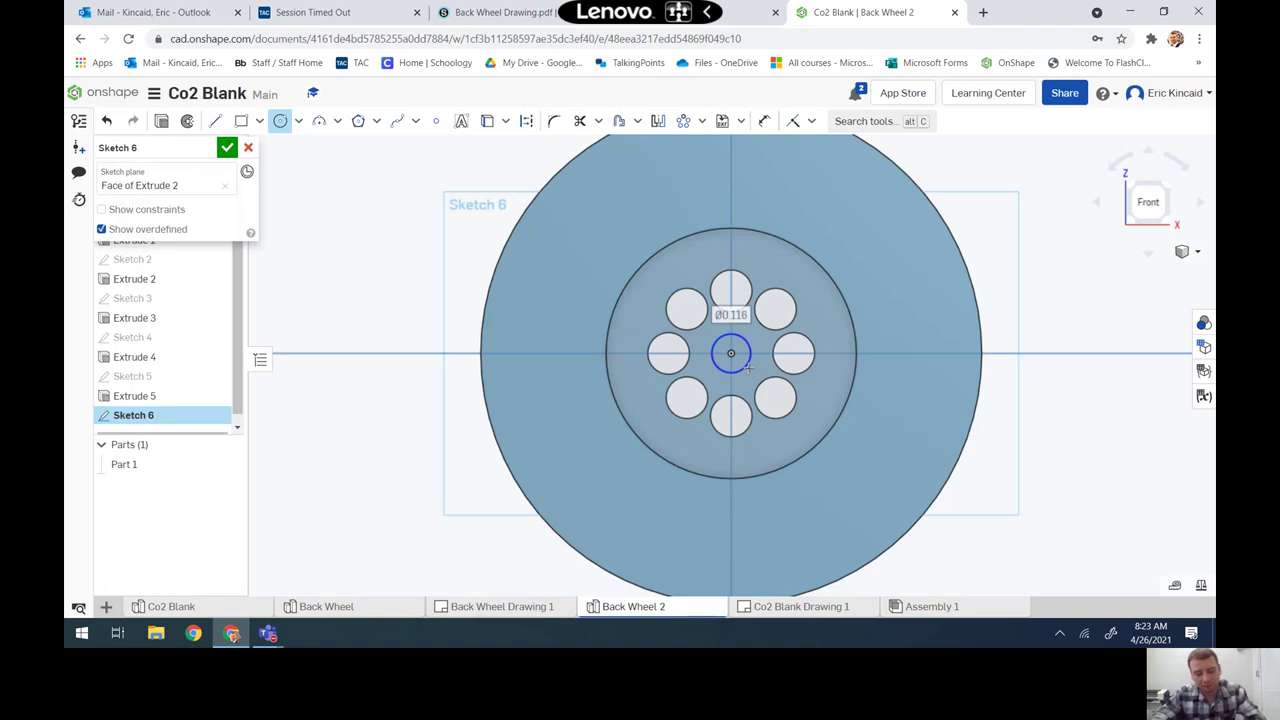
{"action": "type", "text": "1/8"}
{"action": "key", "text": "Return"}
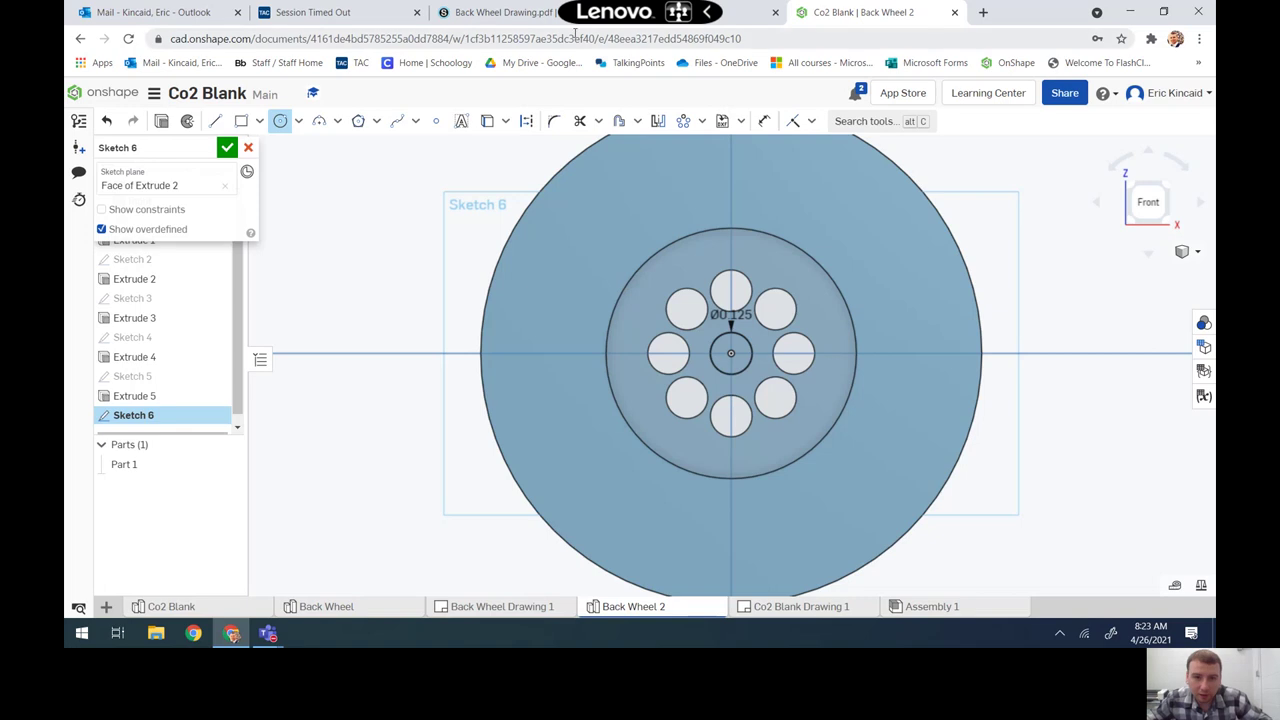
{"action": "left_click", "coordinate": [500, 12]}
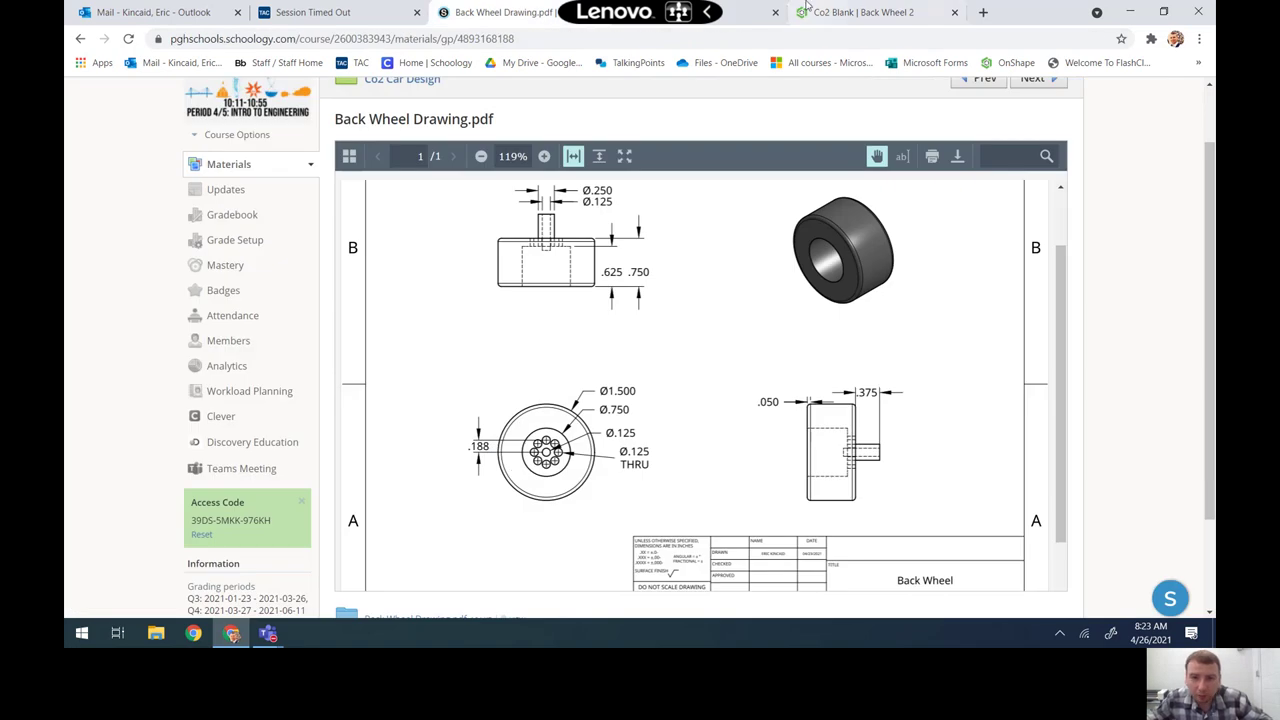
{"action": "left_click", "coordinate": [845, 12]}
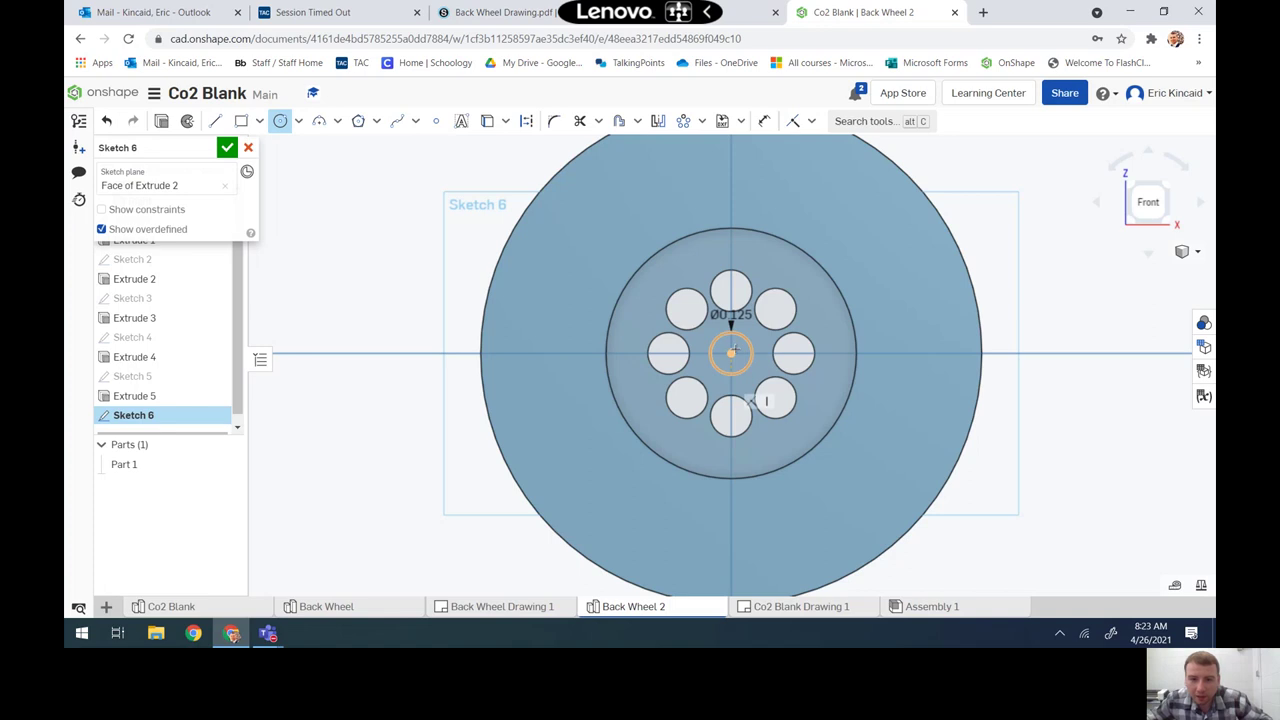
{"action": "left_click", "coordinate": [228, 148]}
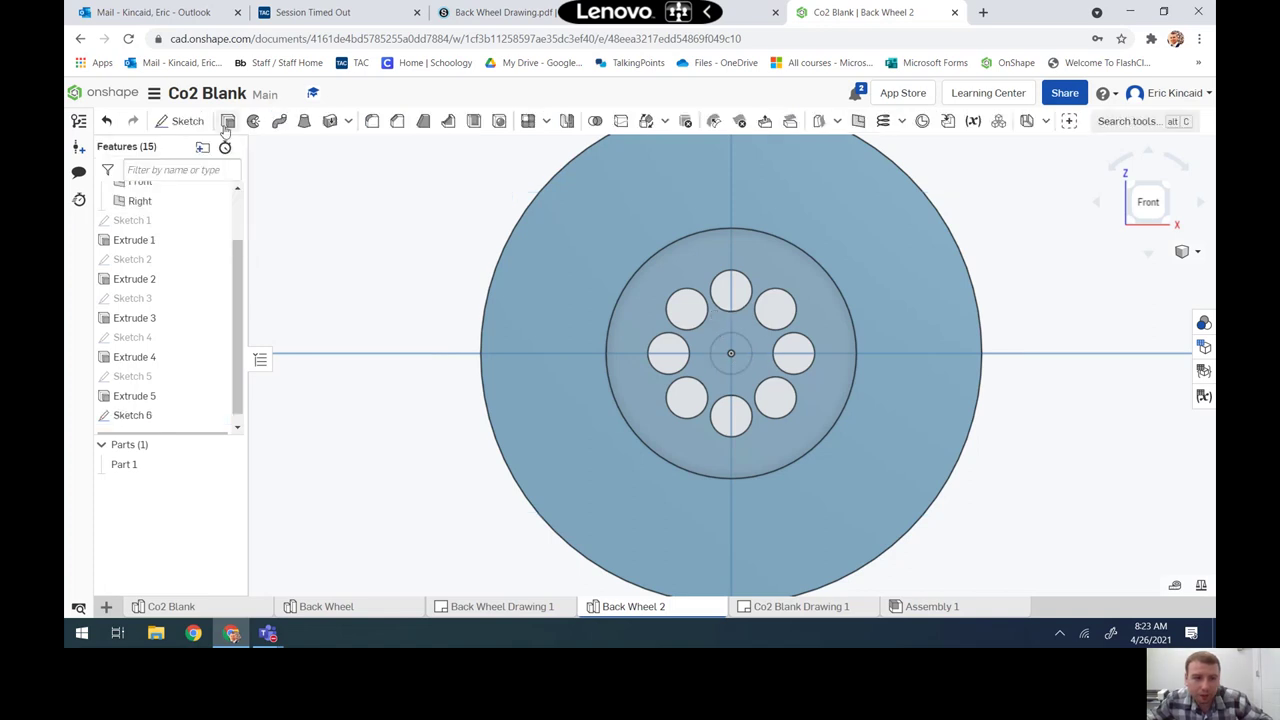
- Extrude the Sketch 6 centre circle 1/8 in deep as a boss on the hub
{"action": "left_click", "coordinate": [226, 124]}
{"action": "left_click", "coordinate": [737, 358]}
{"action": "left_click", "coordinate": [225, 268]}
{"action": "type", "text": "1/8"}
{"action": "key", "text": "Return"}
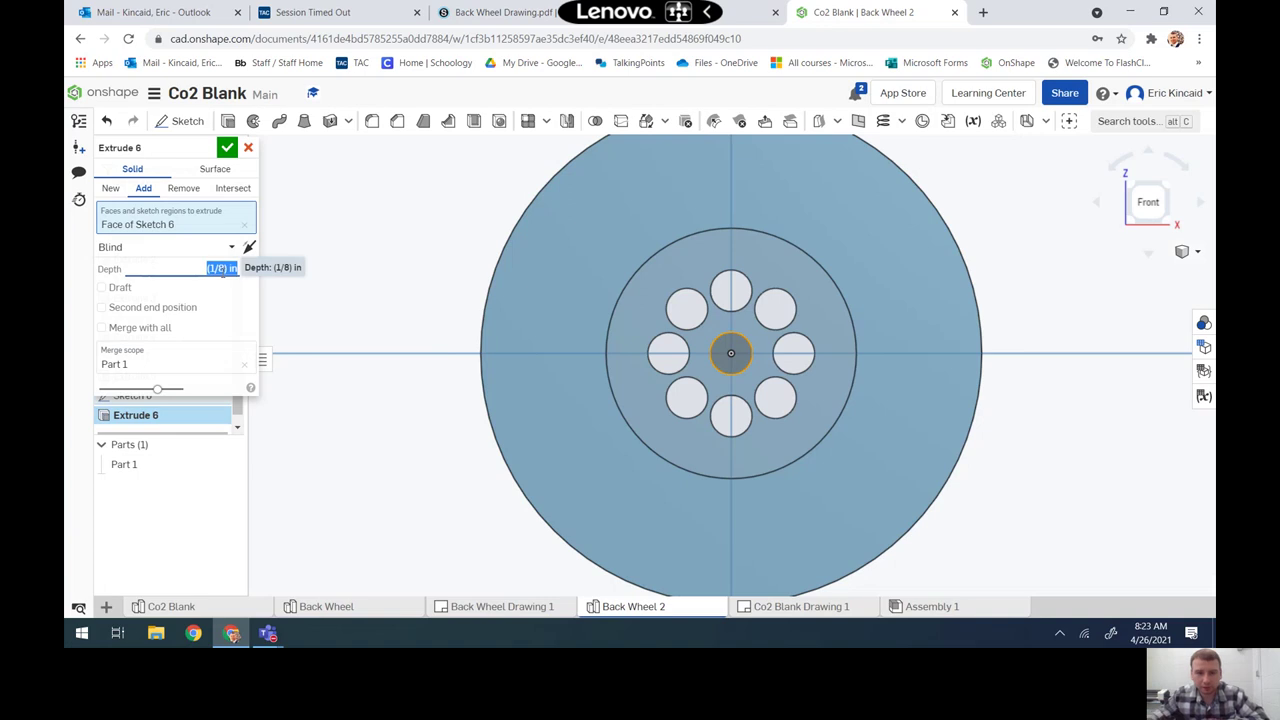
{"action": "left_click", "coordinate": [227, 147]}
{"action": "mouse_move", "coordinate": [571, 371]}
{"action": "right_mouse_down"}
{"action": "mouse_move", "coordinate": [610, 370]}
{"action": "mouse_move", "coordinate": [558, 346]}
{"action": "mouse_move", "coordinate": [544, 365]}
{"action": "mouse_move", "coordinate": [573, 388]}
{"action": "mouse_move", "coordinate": [557, 374]}
{"action": "mouse_move", "coordinate": [578, 374]}
{"action": "mouse_move", "coordinate": [520, 372]}
{"action": "right_mouse_up"}
{"action": "right_click_drag", "start_coordinate": [707, 403], "coordinate": [278, 417]}
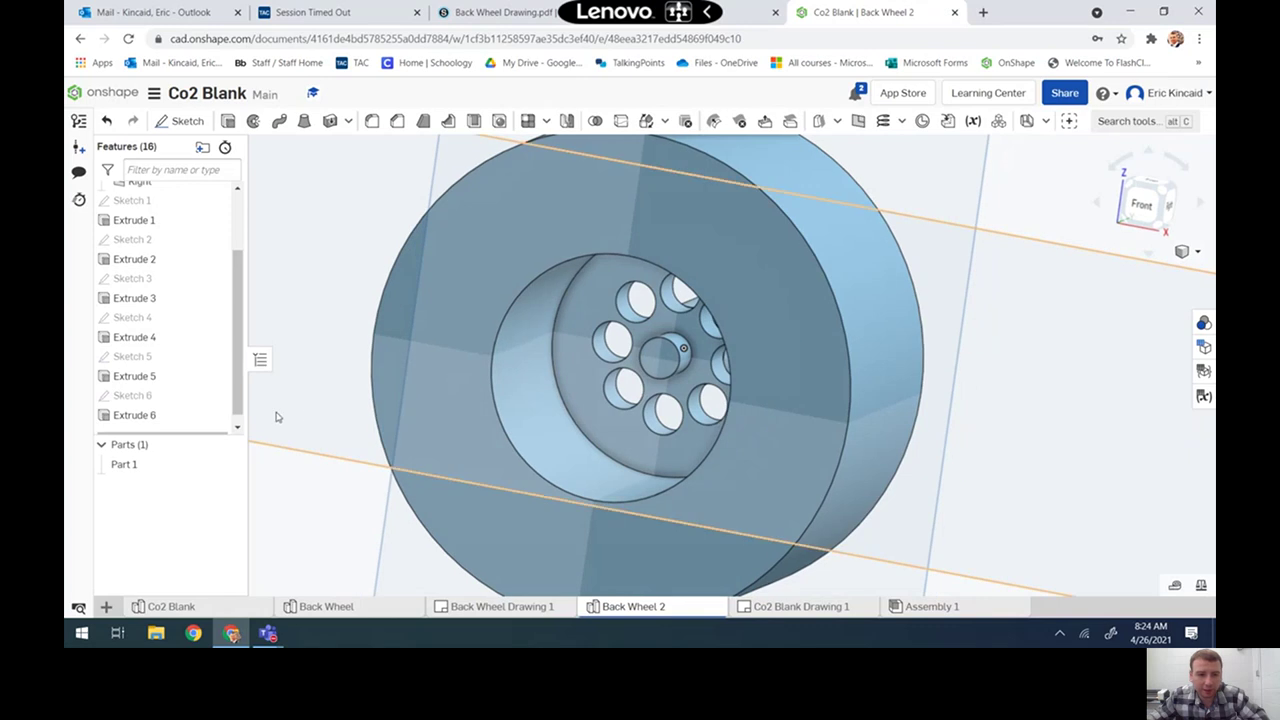
{"action": "scroll", "coordinate": [163, 394], "scroll_direction": "down", "scroll_amount": 1}
- Edit Extrude 6 to reduce the axle boss depth to 1/16 in
{"action": "double_click", "coordinate": [165, 405]}
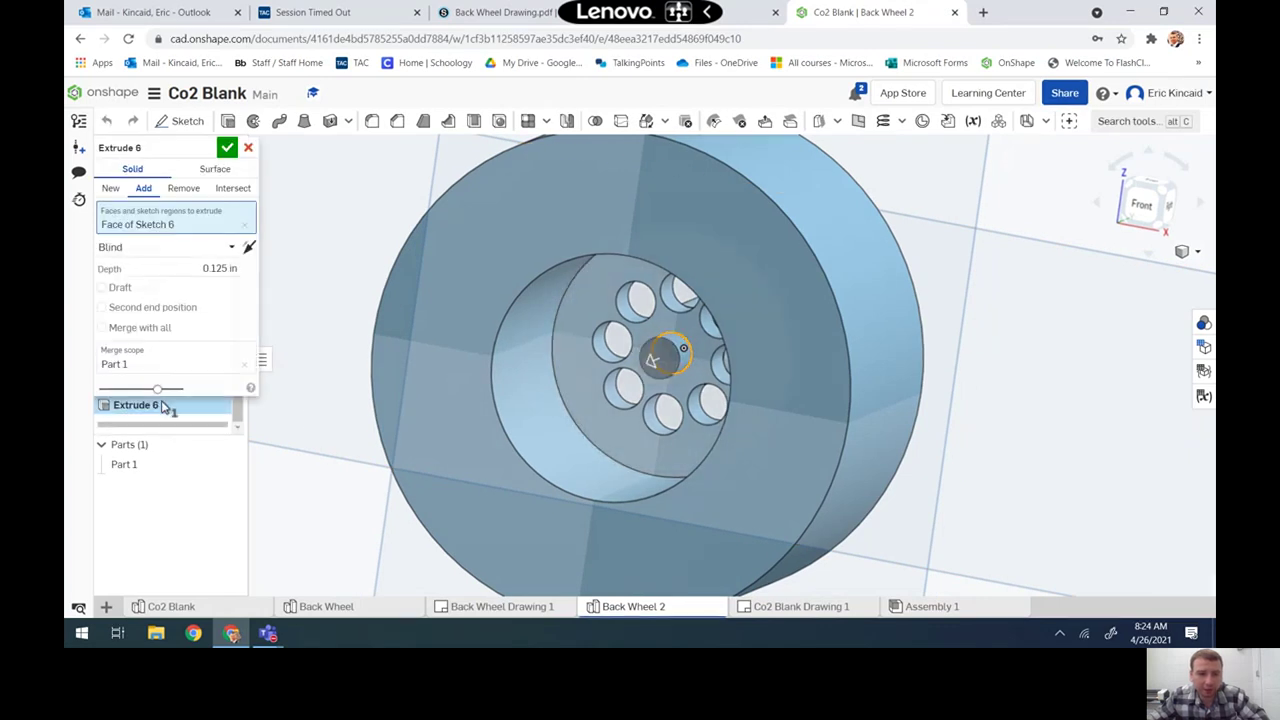
{"action": "left_click", "coordinate": [217, 265]}
{"action": "type", "text": "1/16"}
{"action": "key", "text": "Return"}
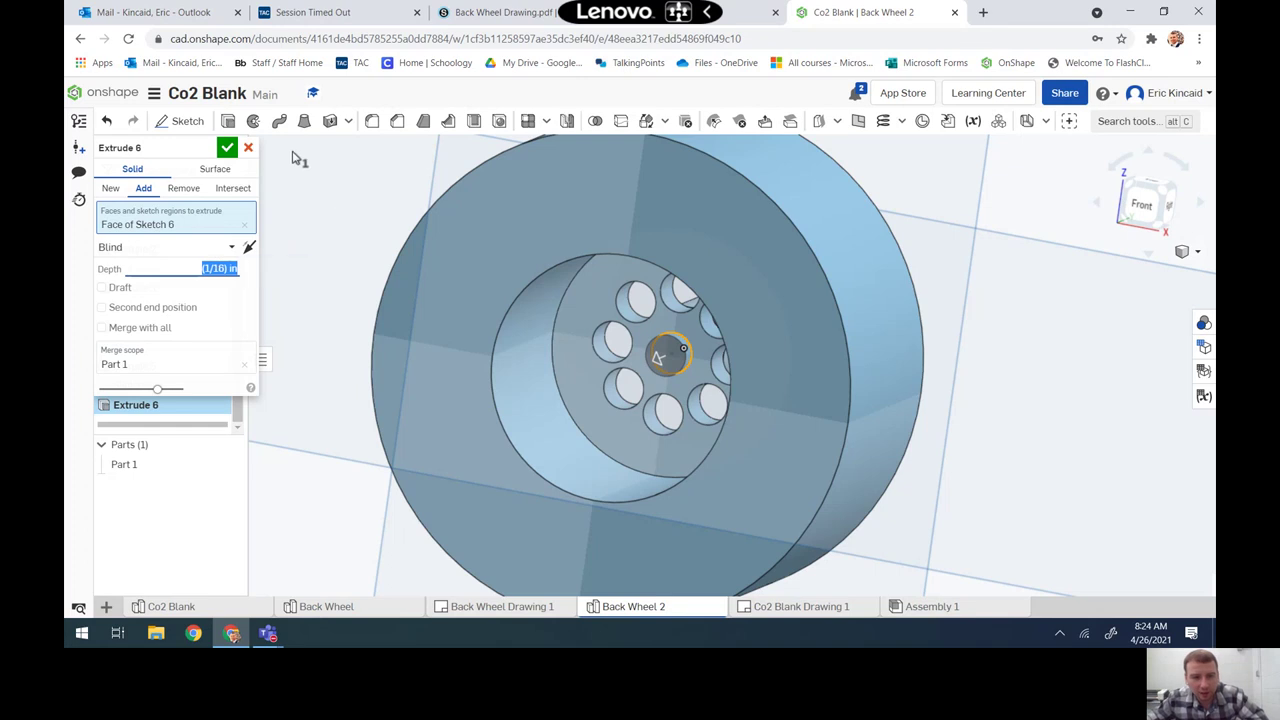
{"action": "left_click", "coordinate": [228, 148]}
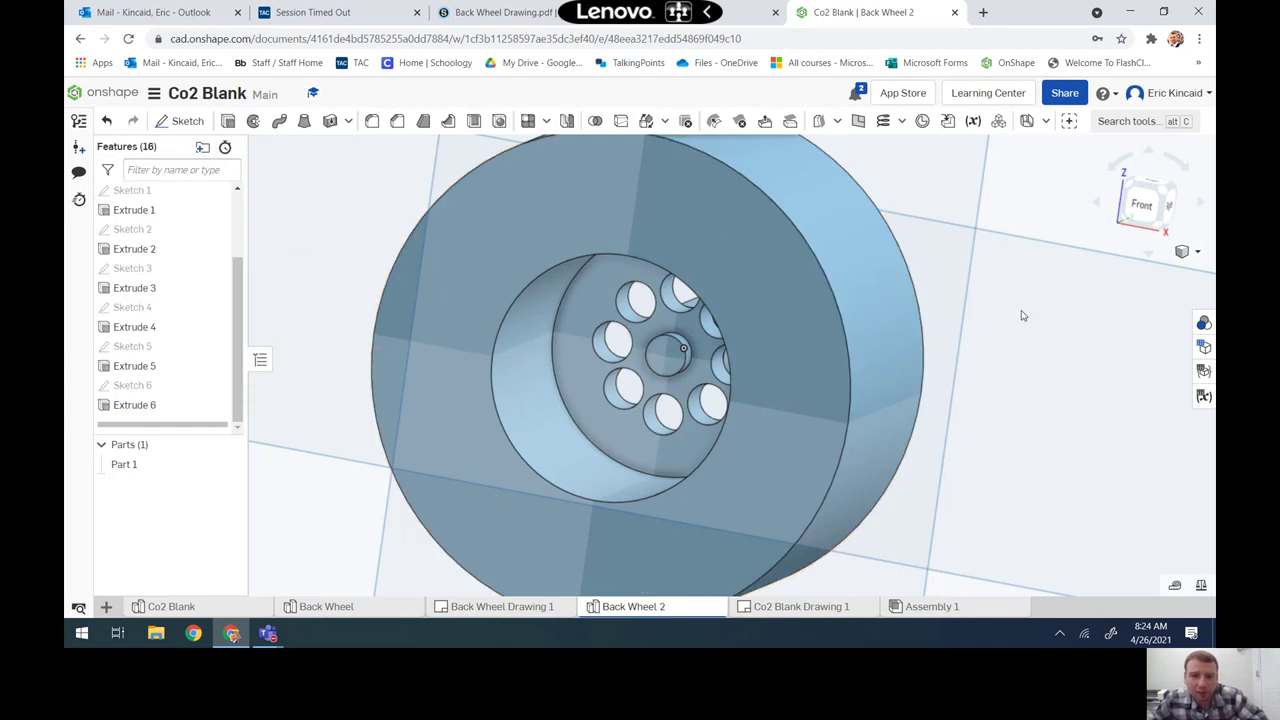
{"action": "right_click_drag", "start_coordinate": [980, 310], "coordinate": [922, 307]}
{"action": "scroll", "coordinate": [982, 300], "scroll_direction": "down", "scroll_amount": 5}
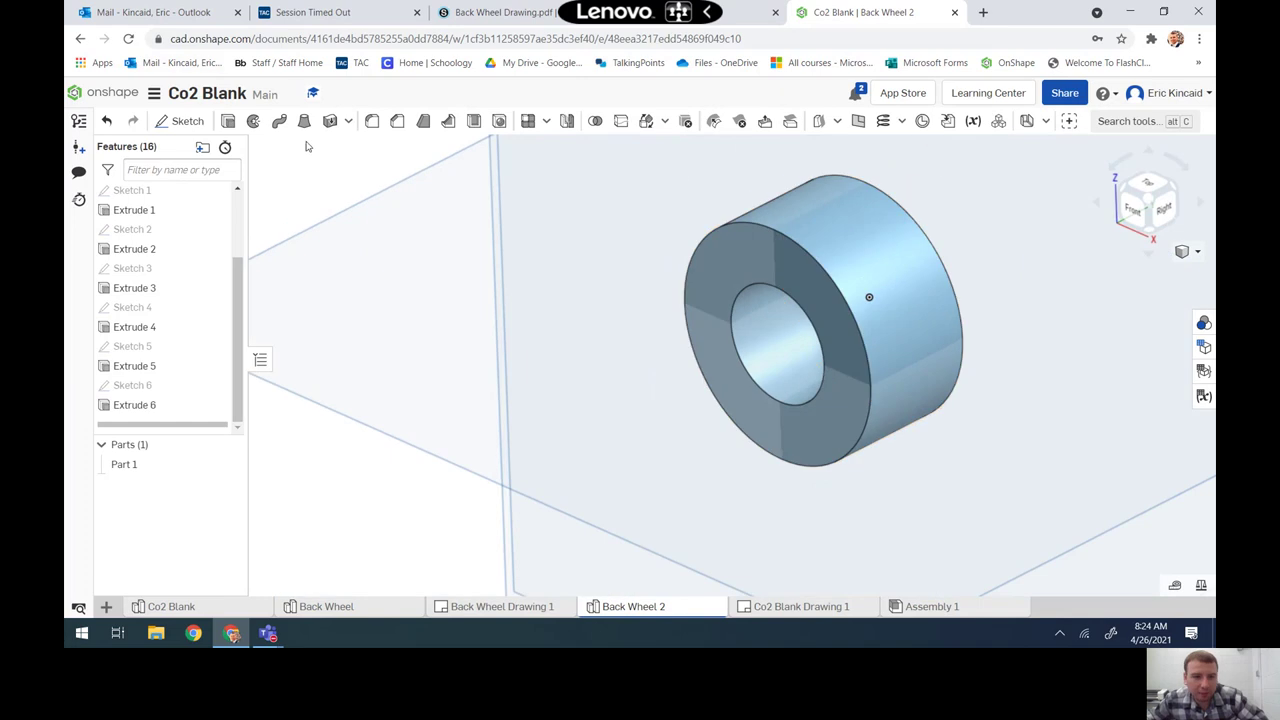
- Fillet the outer cylinder face's rim edges with a 0.05 in radius, per the reference drawing
{"action": "left_click", "coordinate": [372, 121]}
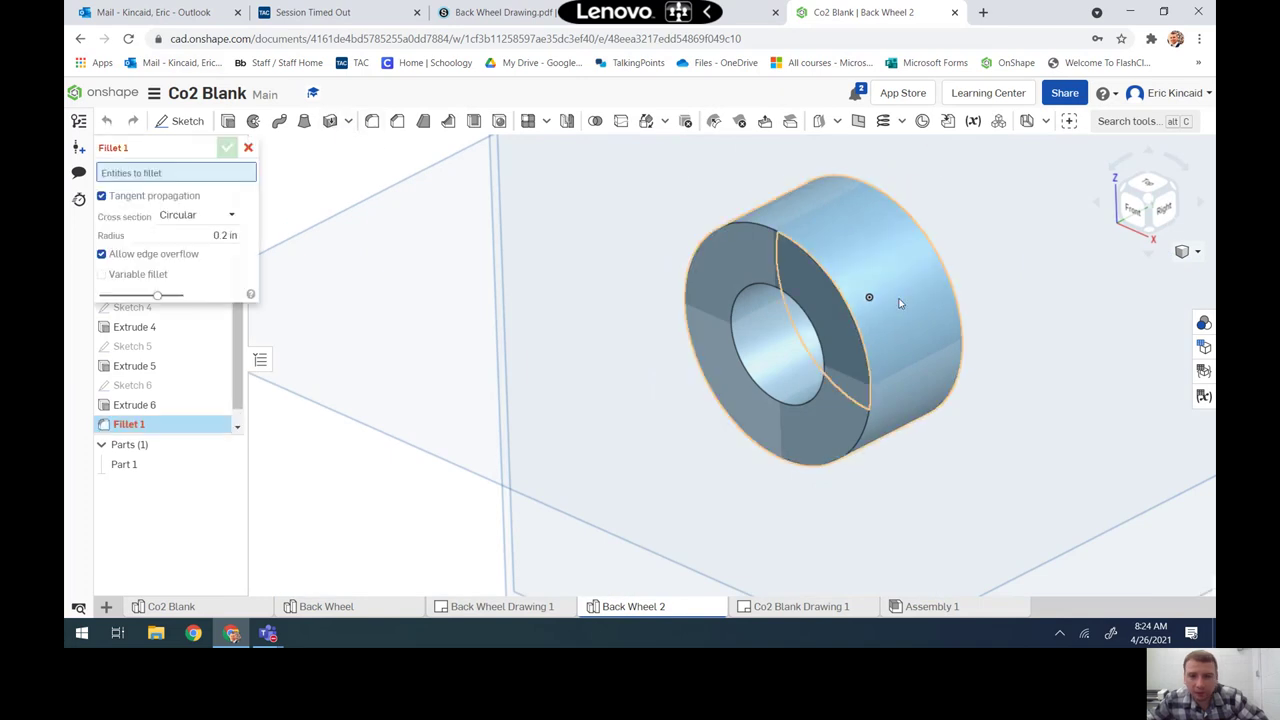
{"action": "left_click", "coordinate": [898, 293]}
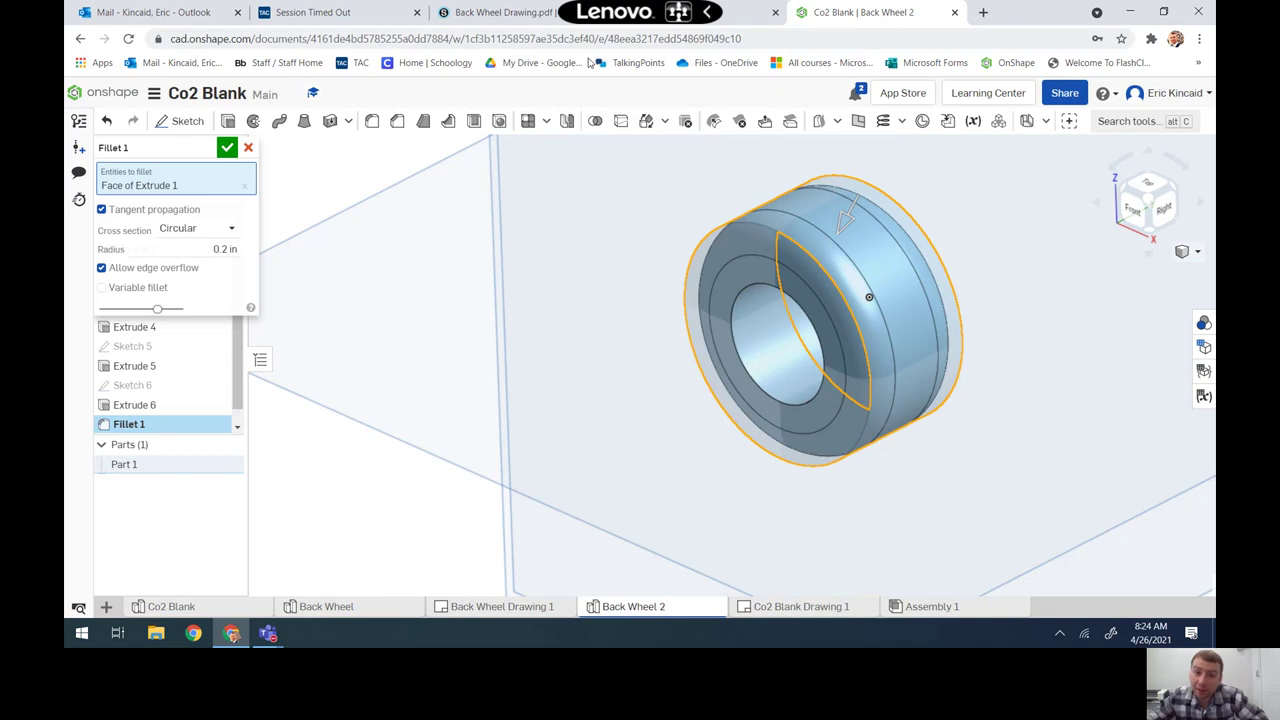
{"action": "left_click", "coordinate": [528, 8]}
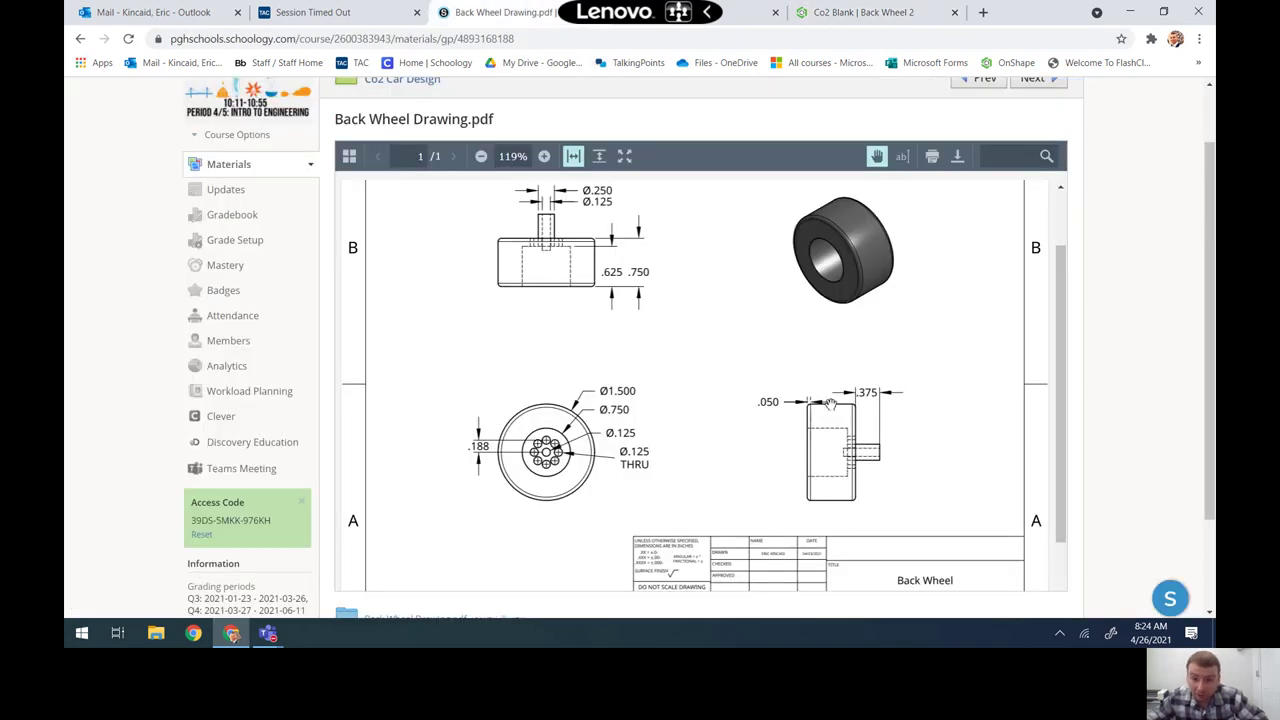
{"action": "left_click", "coordinate": [860, 12]}
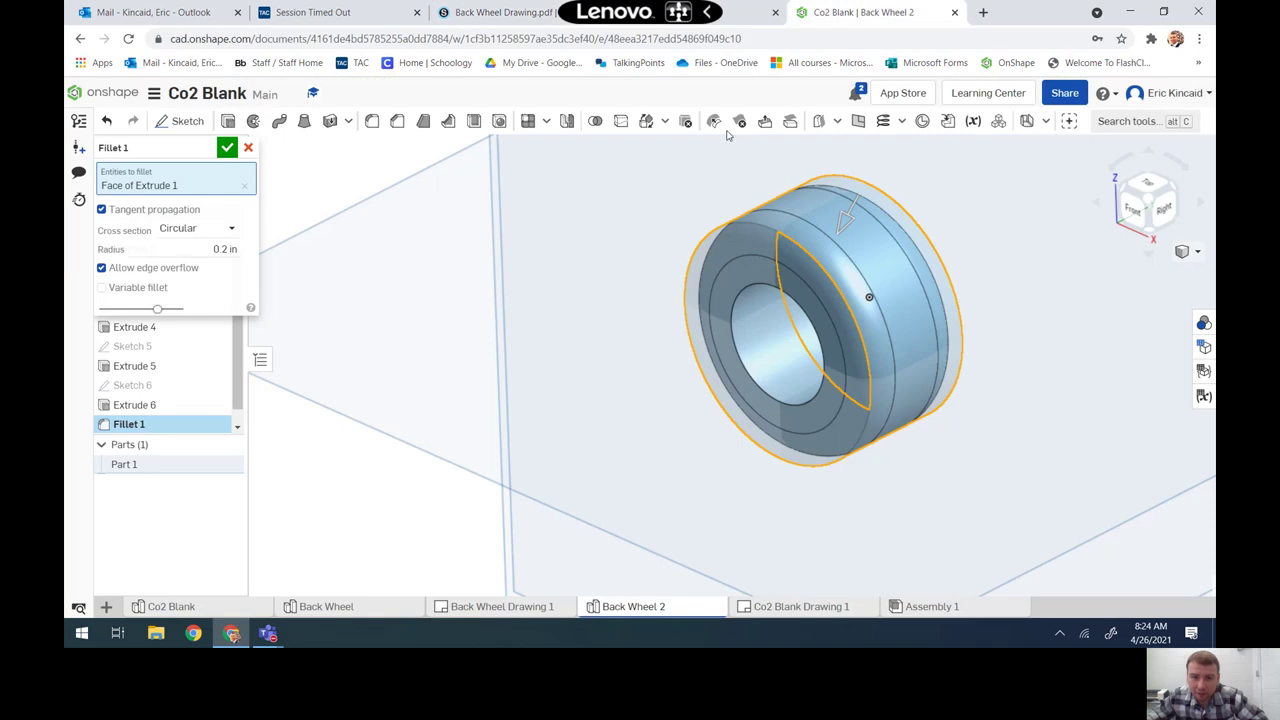
{"action": "left_click", "coordinate": [215, 248]}
{"action": "key", "text": "BackSpace"}
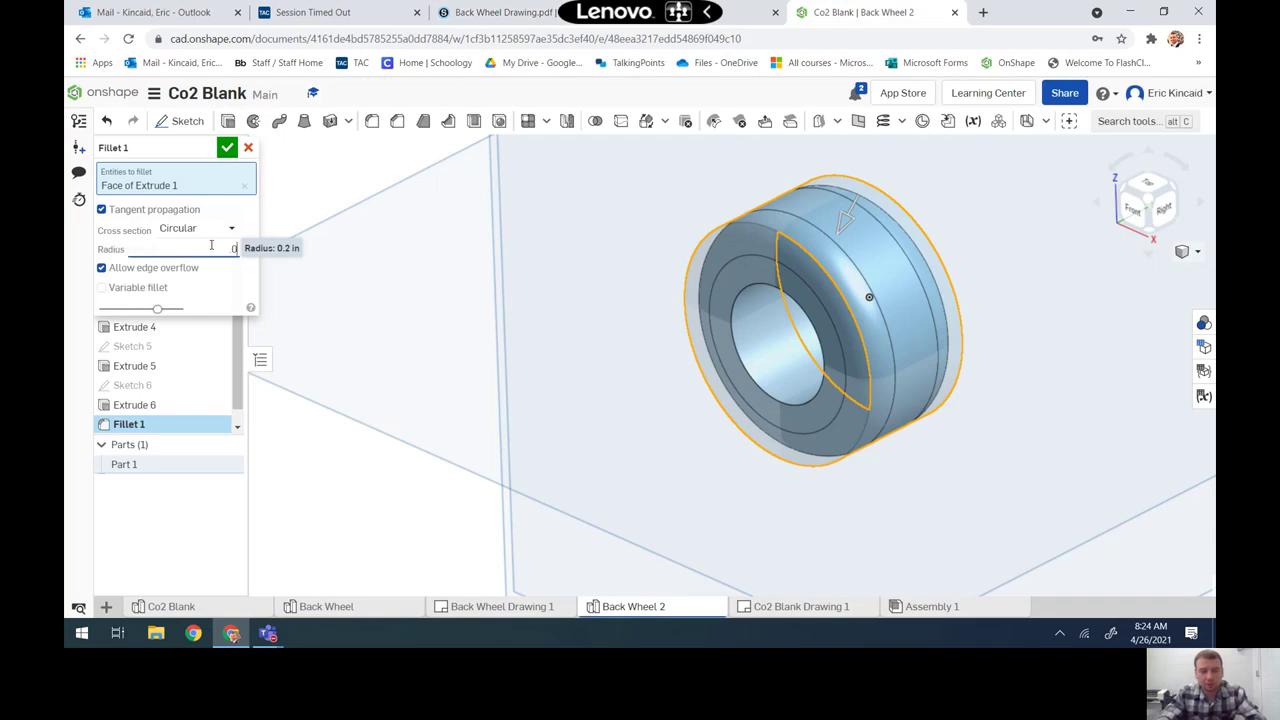
{"action": "type", "text": ".05"}
{"action": "key", "text": "Return"}
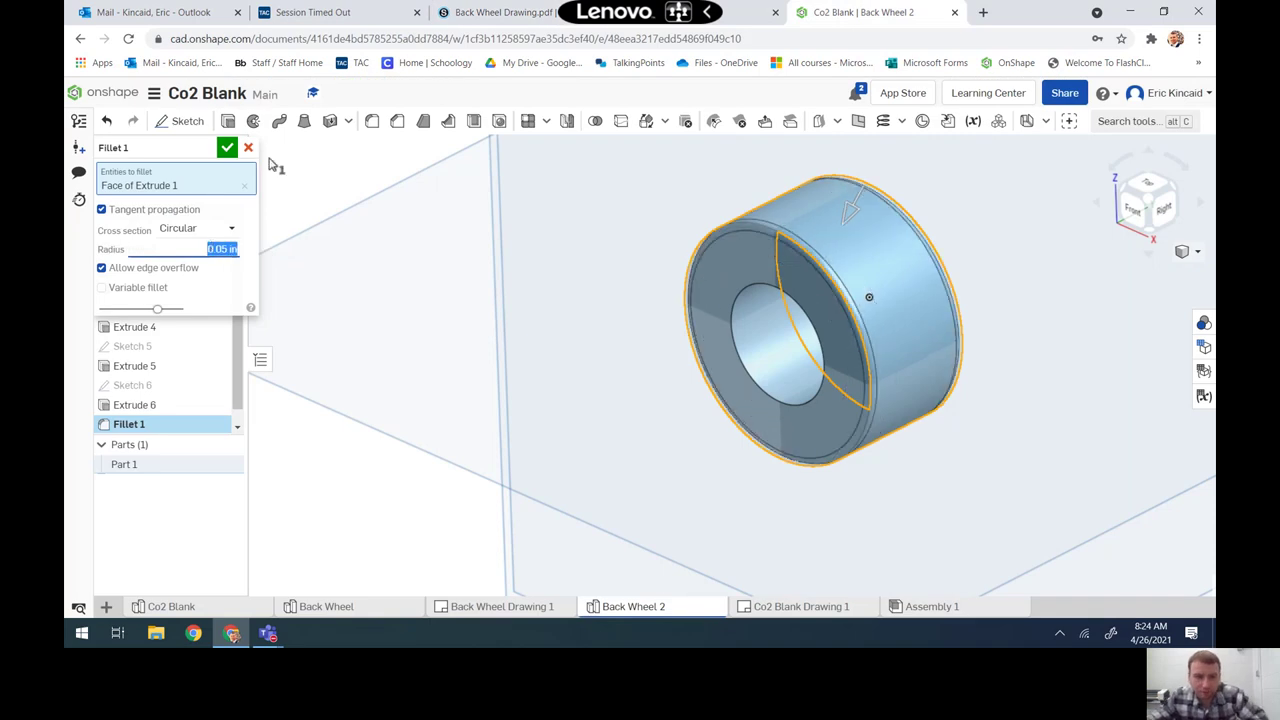
{"action": "left_click", "coordinate": [228, 149]}
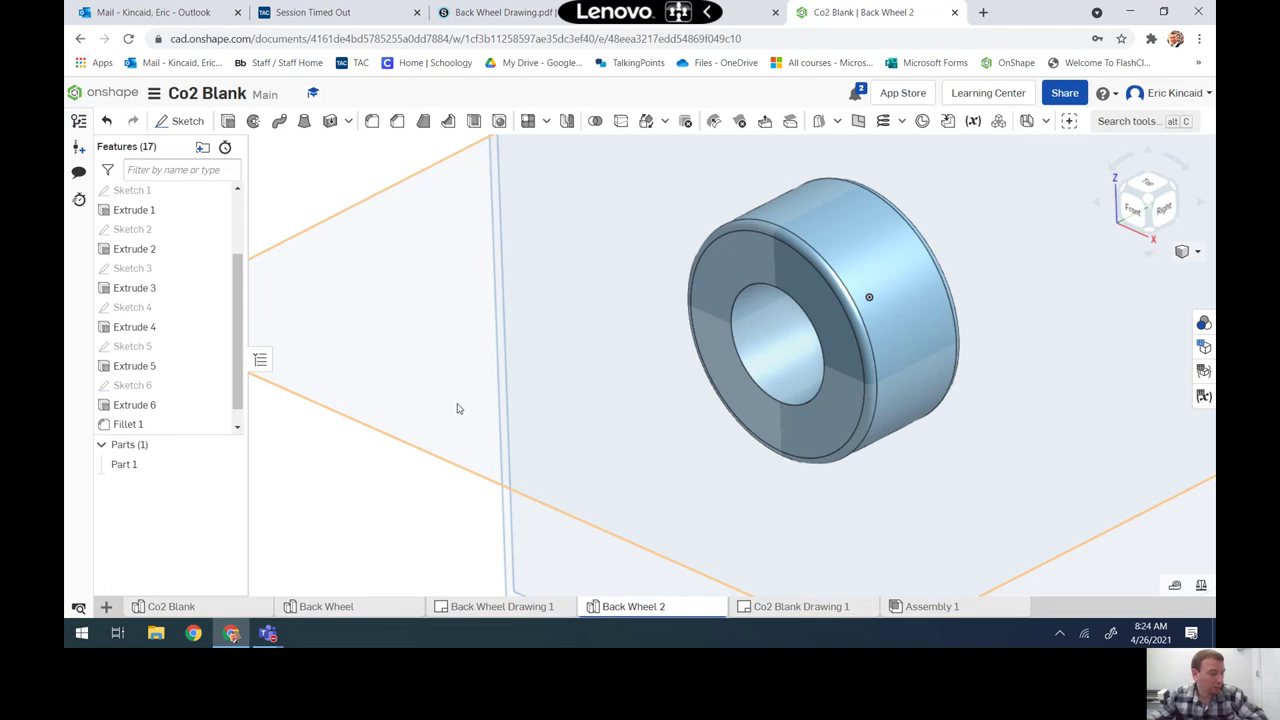
- Change Part 1's appearance from default blue to the #808080 grey swatch
{"action": "key", "text": "Left"}
{"action": "key", "text": "Left"}
{"action": "key", "text": "Left"}
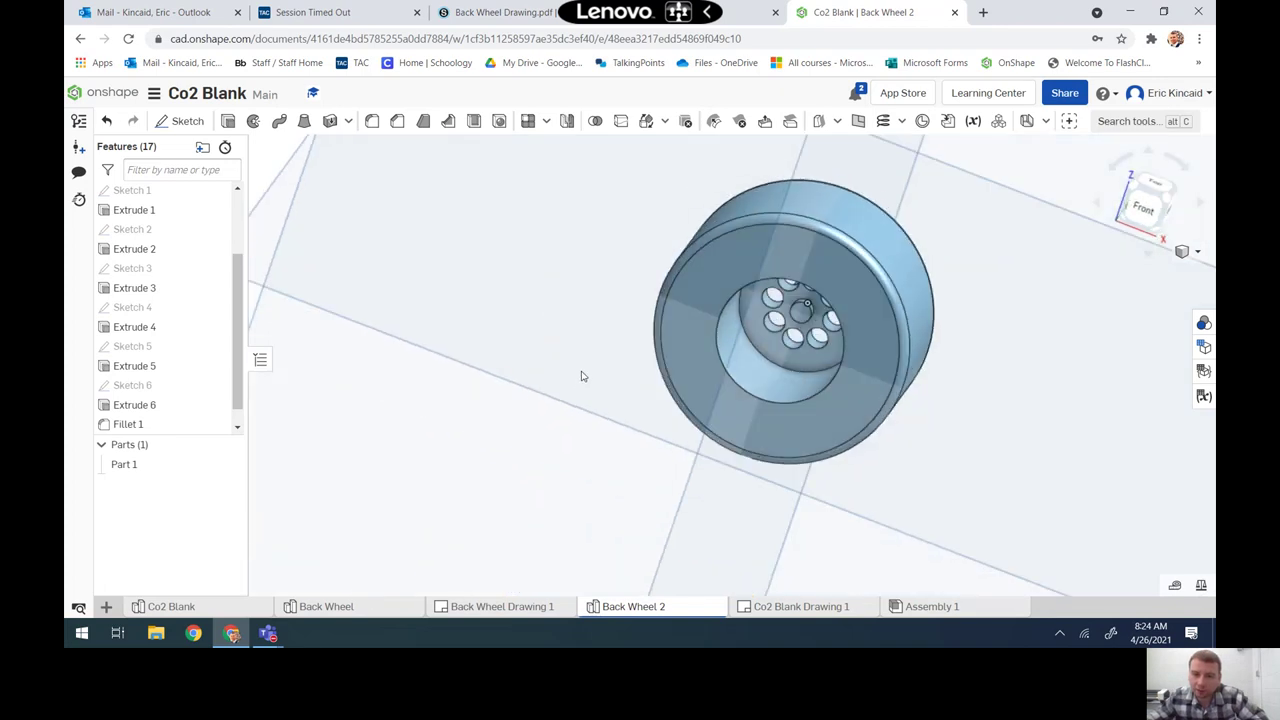
{"action": "left_click", "coordinate": [1204, 324]}
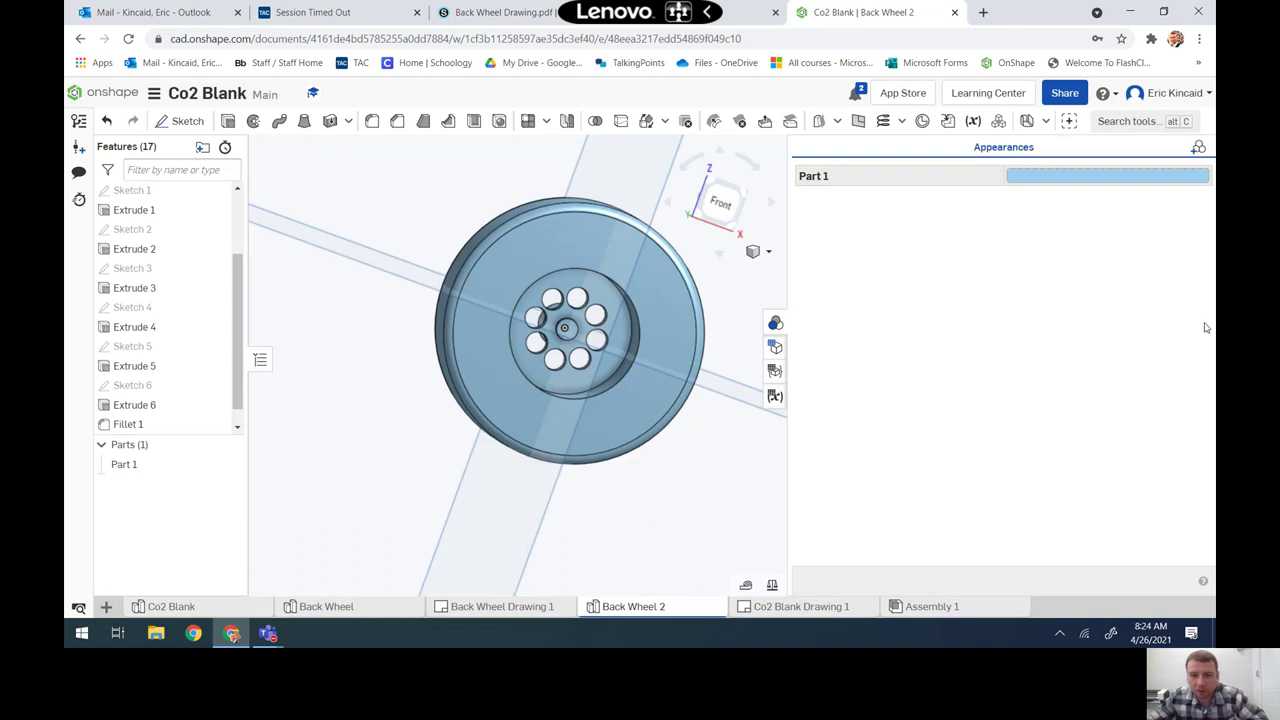
{"action": "left_click", "coordinate": [1087, 177]}
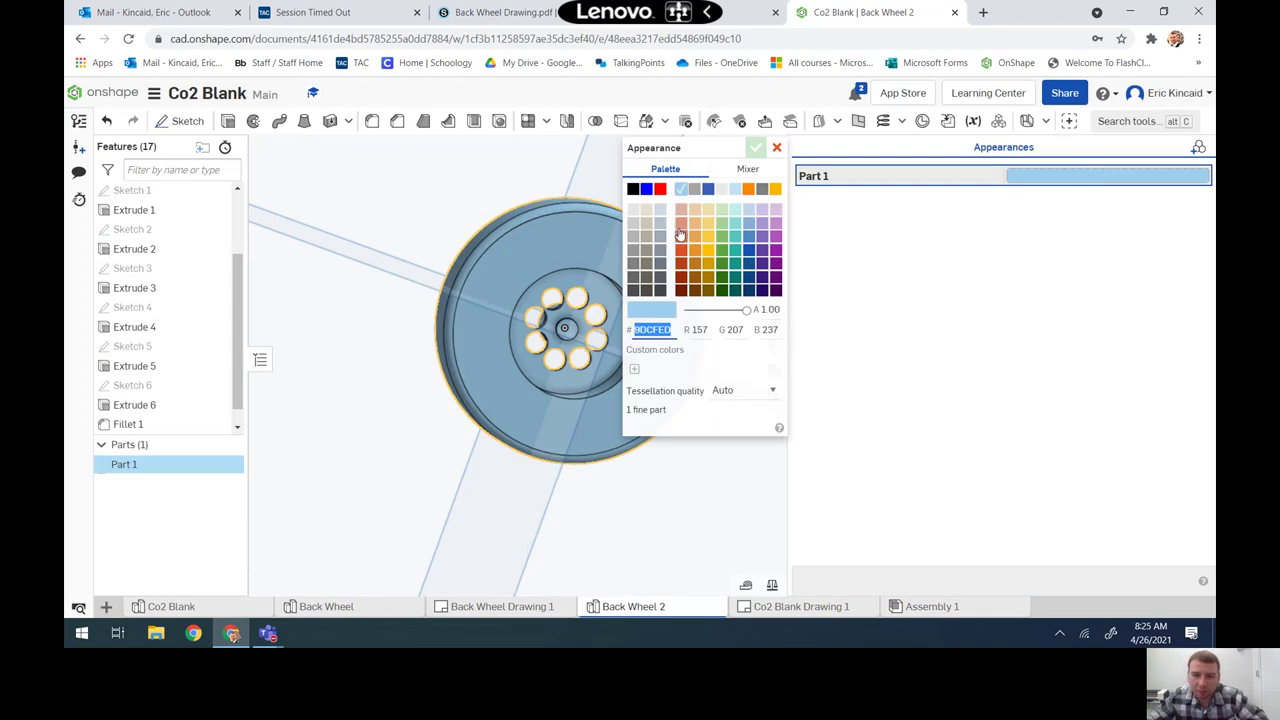
{"action": "left_click", "coordinate": [633, 190]}
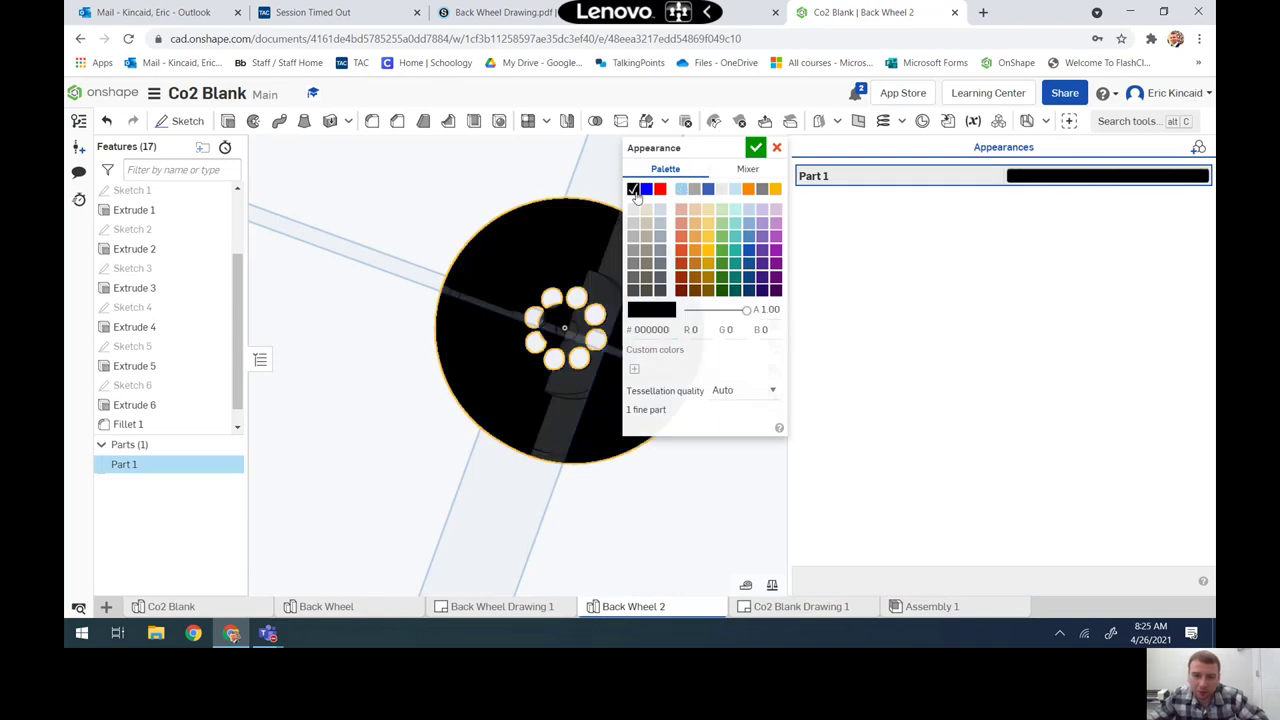
{"action": "left_click", "coordinate": [632, 285]}
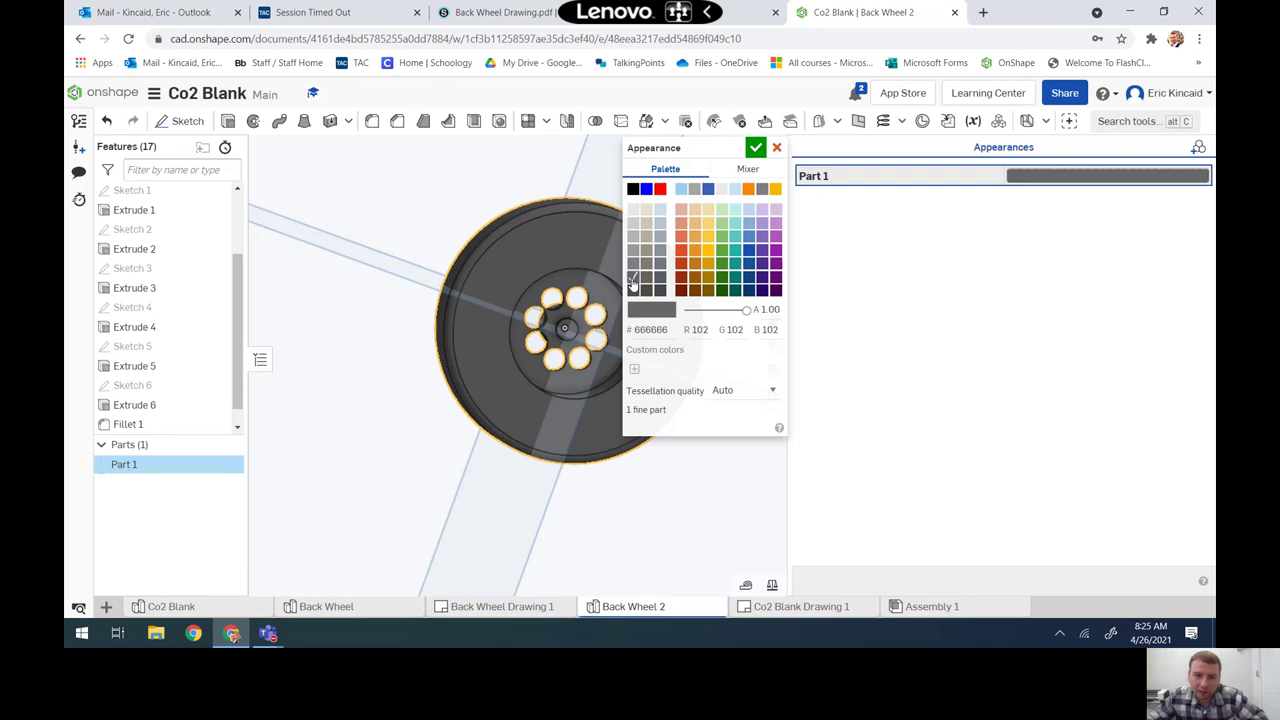
{"action": "left_click", "coordinate": [632, 265]}
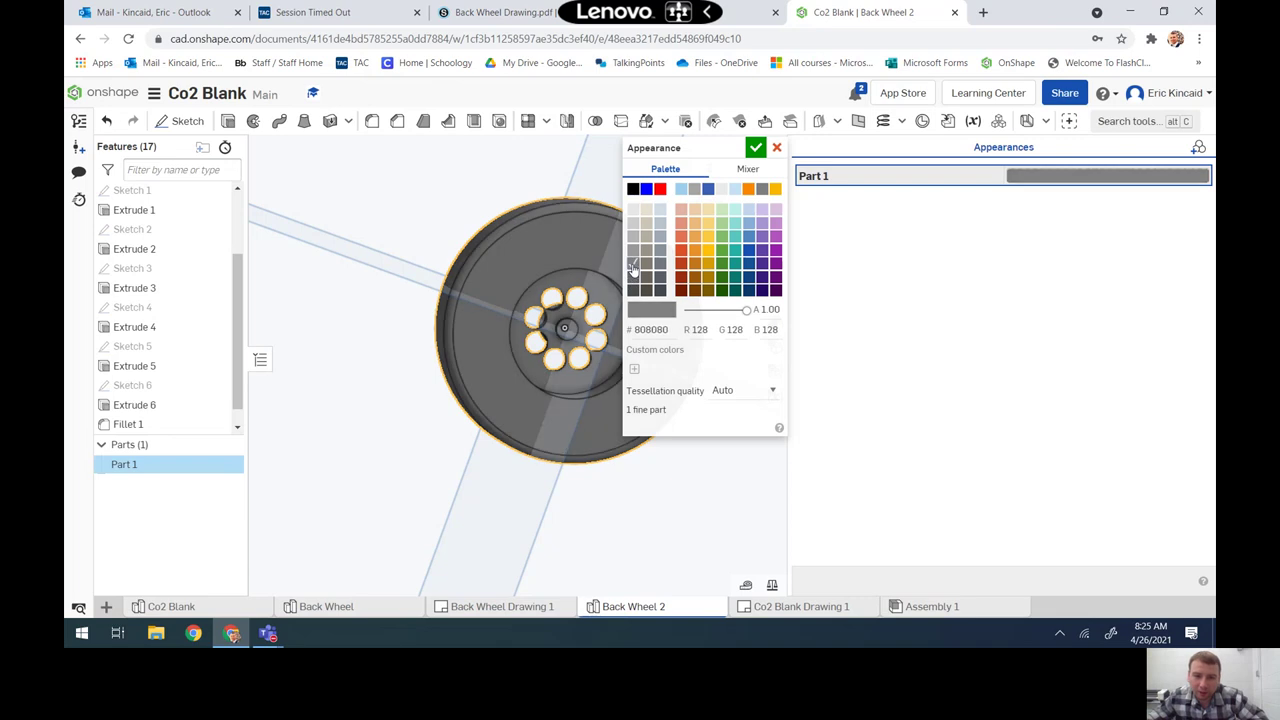
{"action": "left_click", "coordinate": [755, 148]}
{"action": "mouse_move", "coordinate": [723, 200]}
{"action": "left_mouse_down"}
{"action": "mouse_move", "coordinate": [731, 191]}
{"action": "mouse_move", "coordinate": [703, 200]}
{"action": "mouse_move", "coordinate": [728, 193]}
{"action": "mouse_move", "coordinate": [711, 197]}
{"action": "mouse_move", "coordinate": [730, 208]}
{"action": "mouse_move", "coordinate": [715, 200]}
{"action": "left_mouse_up"}
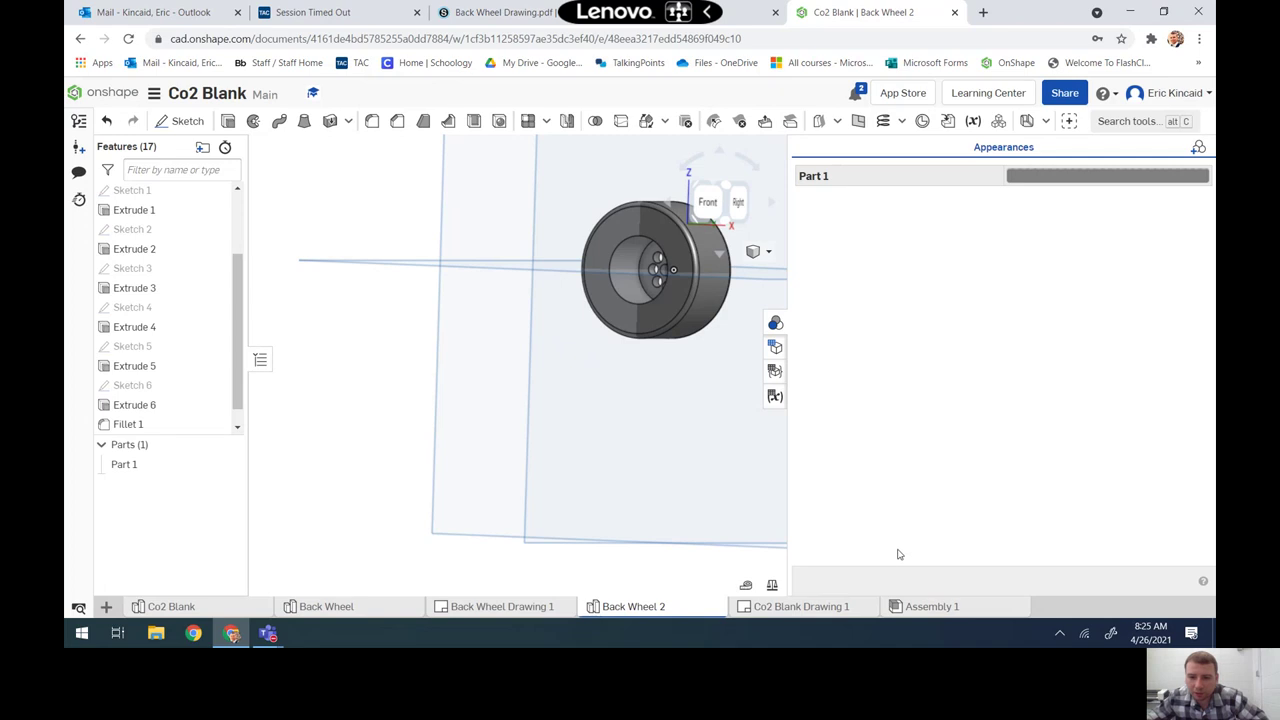
- Switch to the Back Wheel Drawing 1 tab showing the dimensioned wheel views
{"action": "left_click", "coordinate": [766, 607]}
{"action": "left_click", "coordinate": [527, 607]}
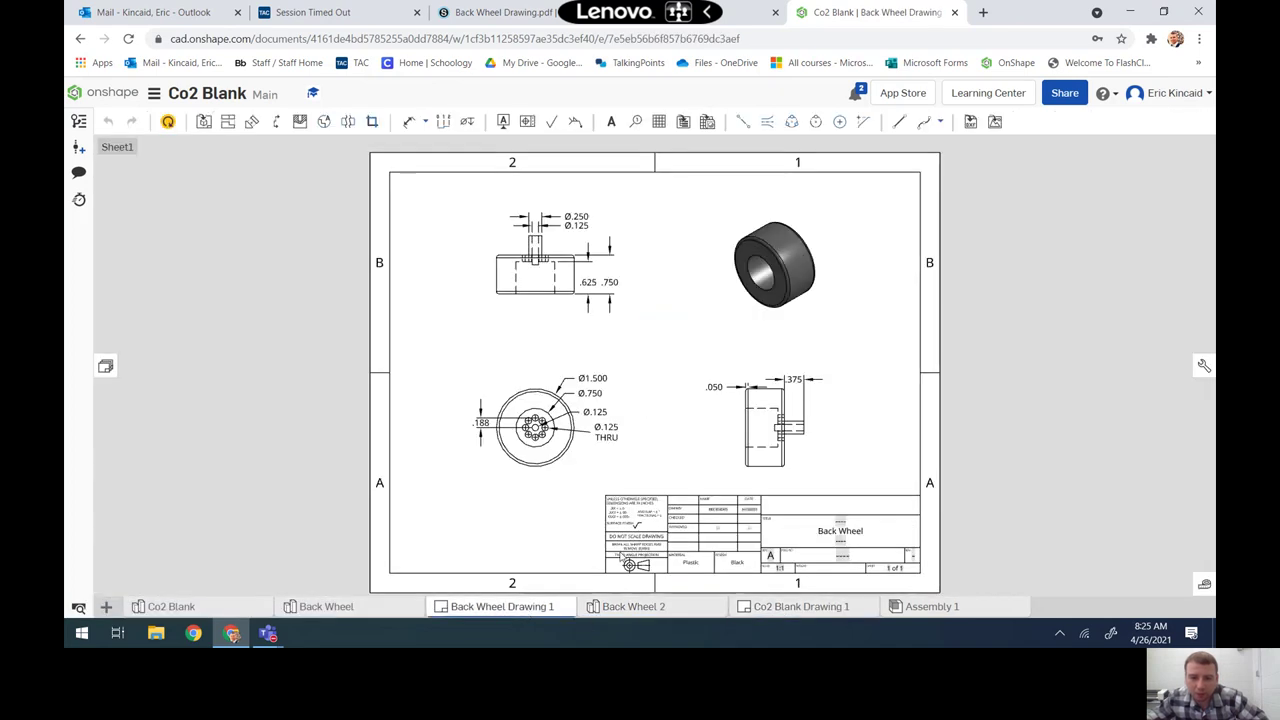